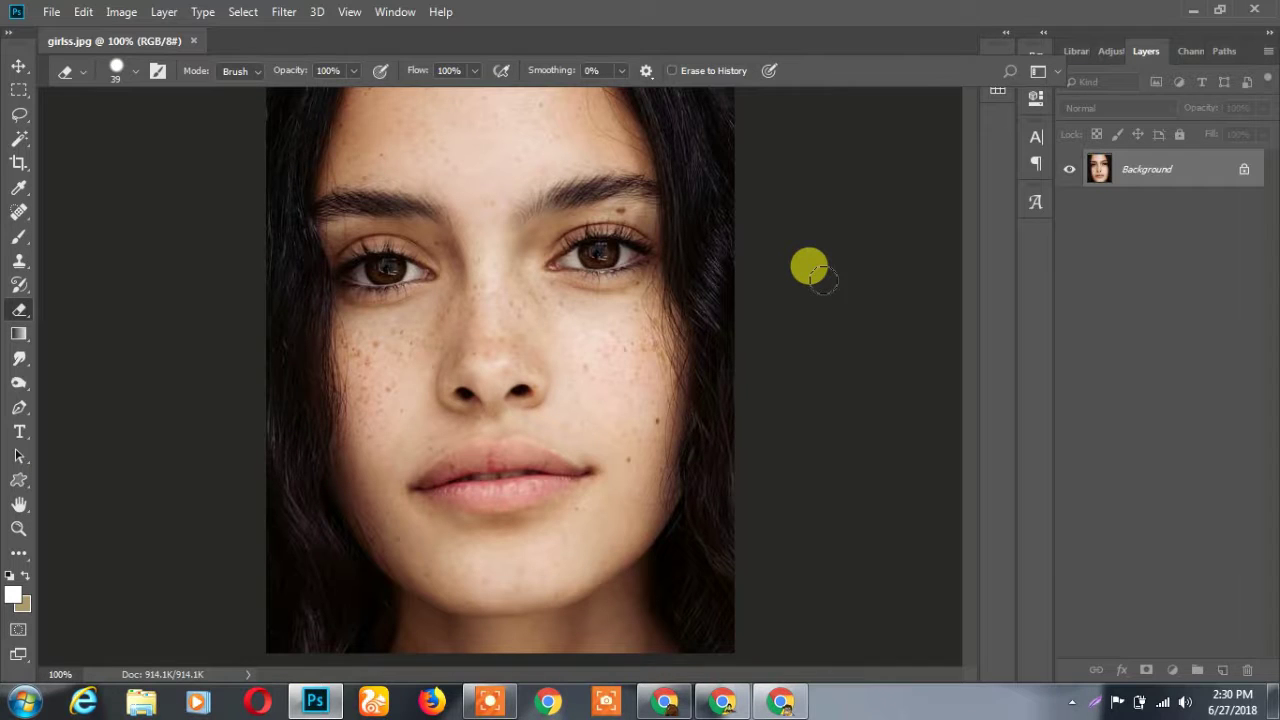
Duplicate the Background layer twice, creating Background copy and Background copy 2.
drag(486, 185, 500, 334)
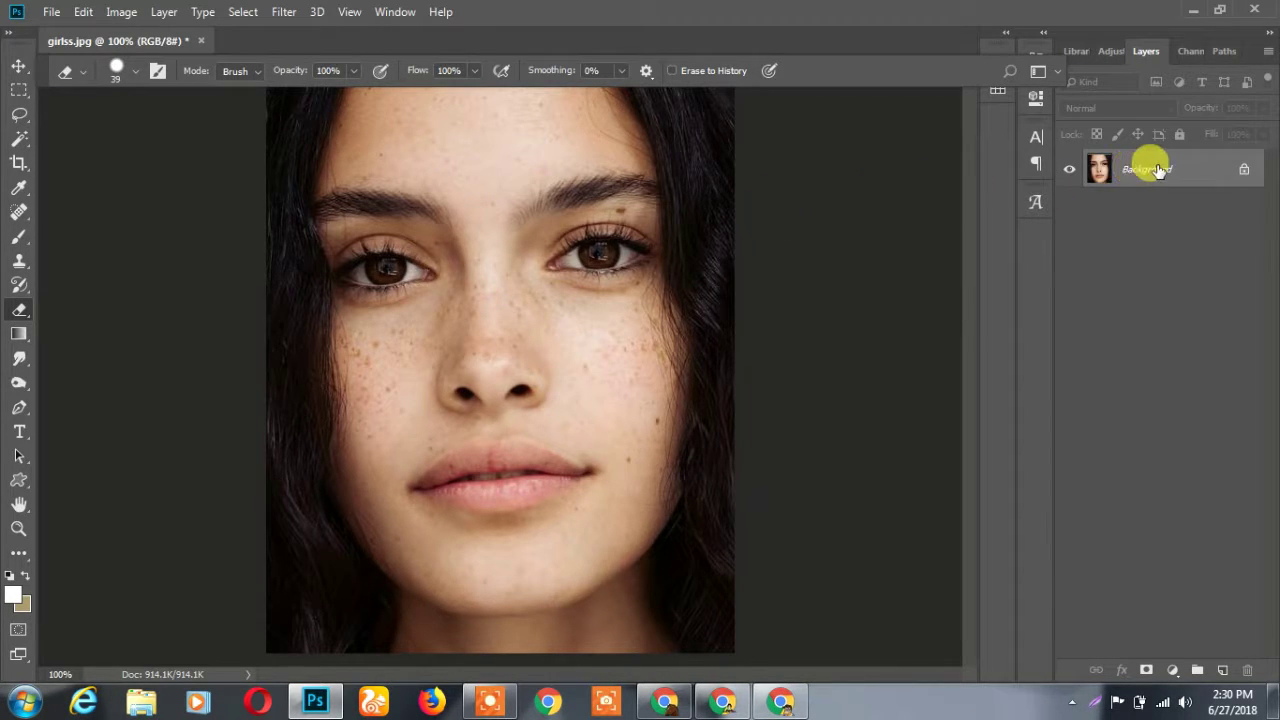
right_click(1150, 165)
click(1154, 198)
right_click(1145, 177)
click(1157, 214)
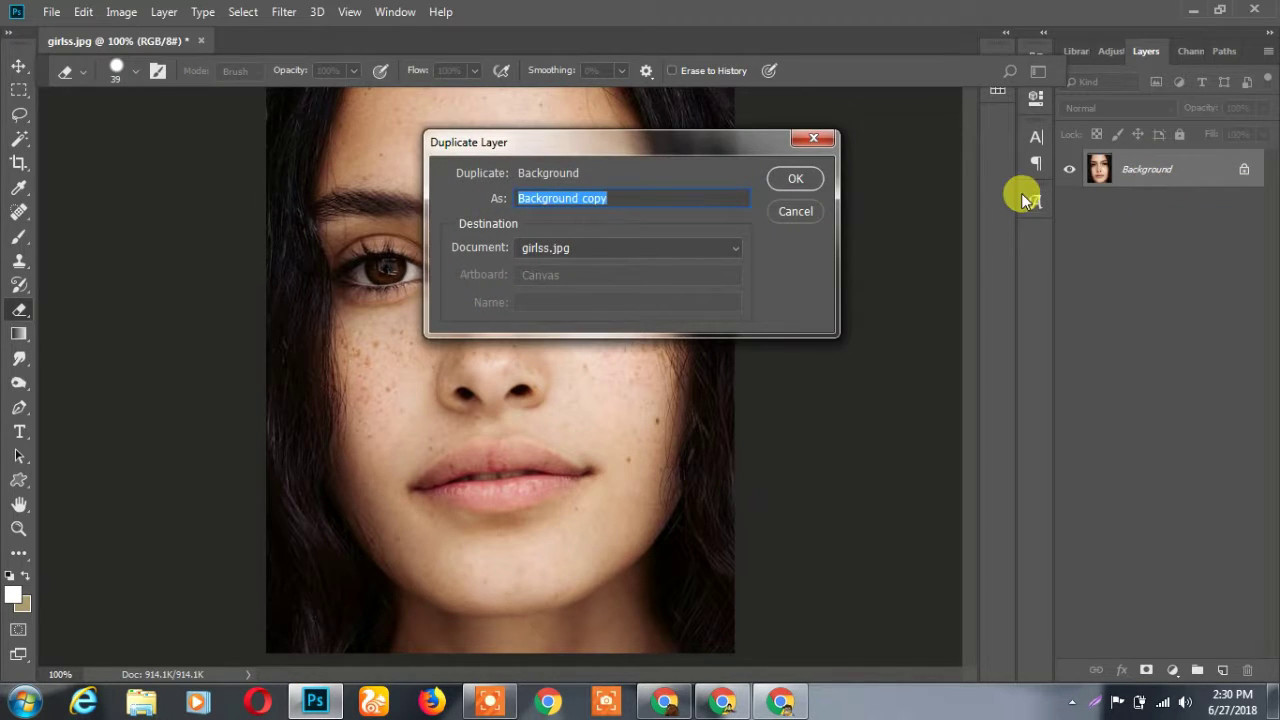
click(787, 174)
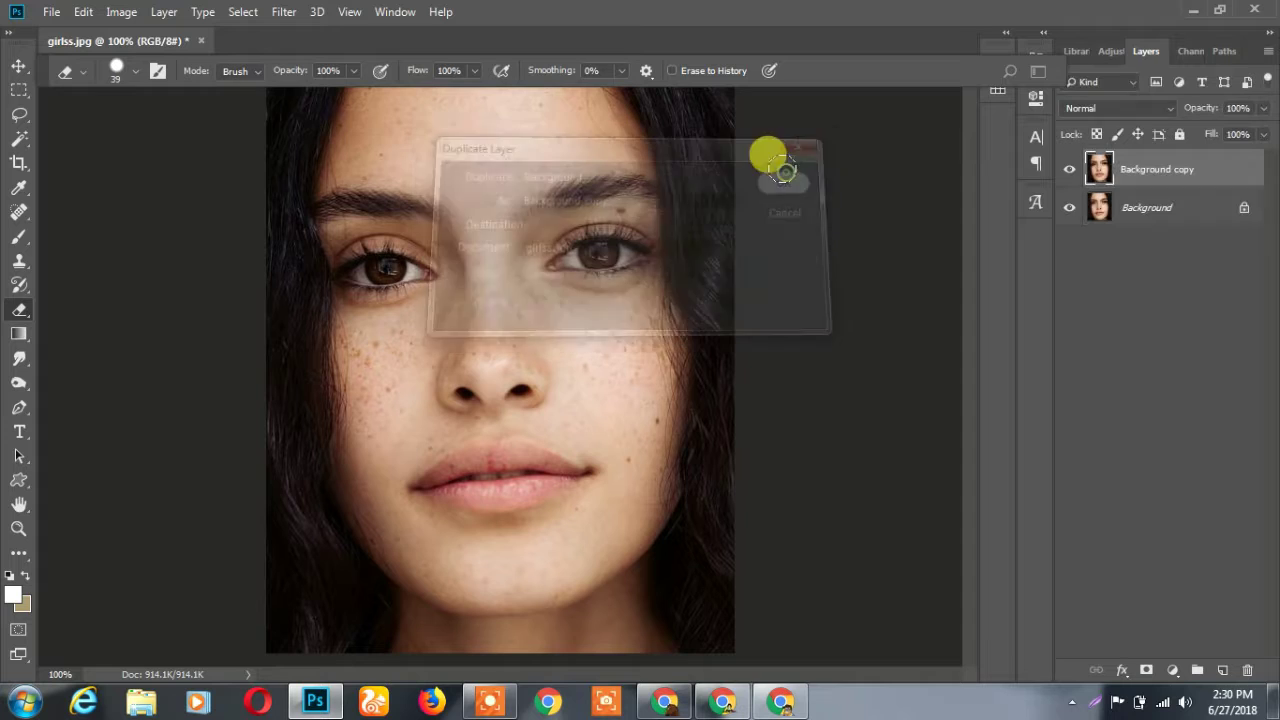
right_click(1175, 214)
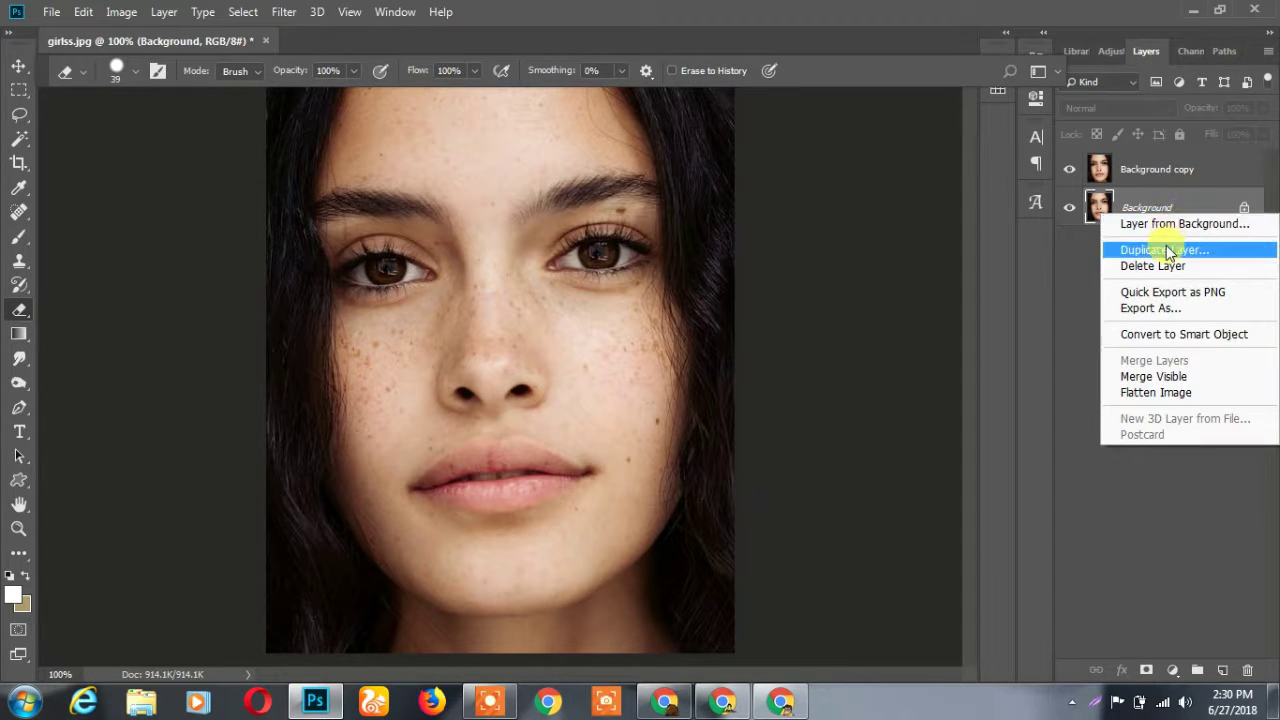
click(1196, 258)
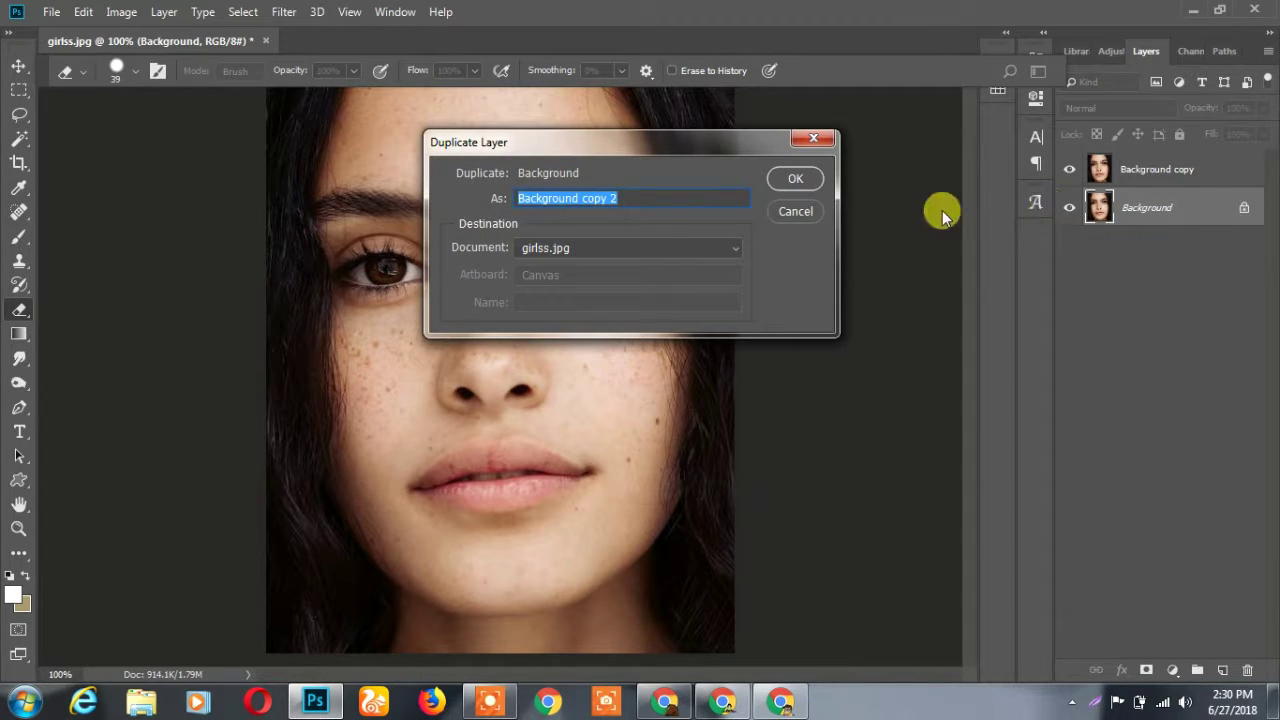
click(797, 181)
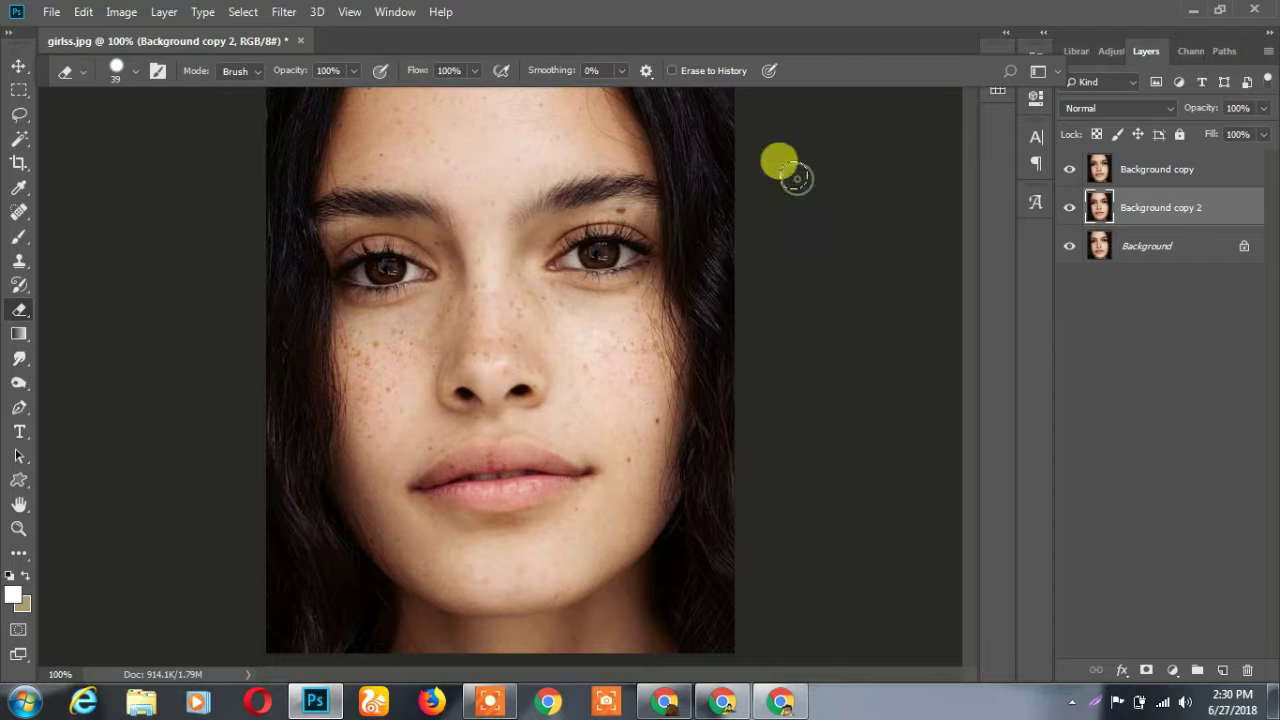
Hide Background copy and give Background copy 2 a Surface Blur (Radius 6 px, Threshold 16 levels).
click(1069, 172)
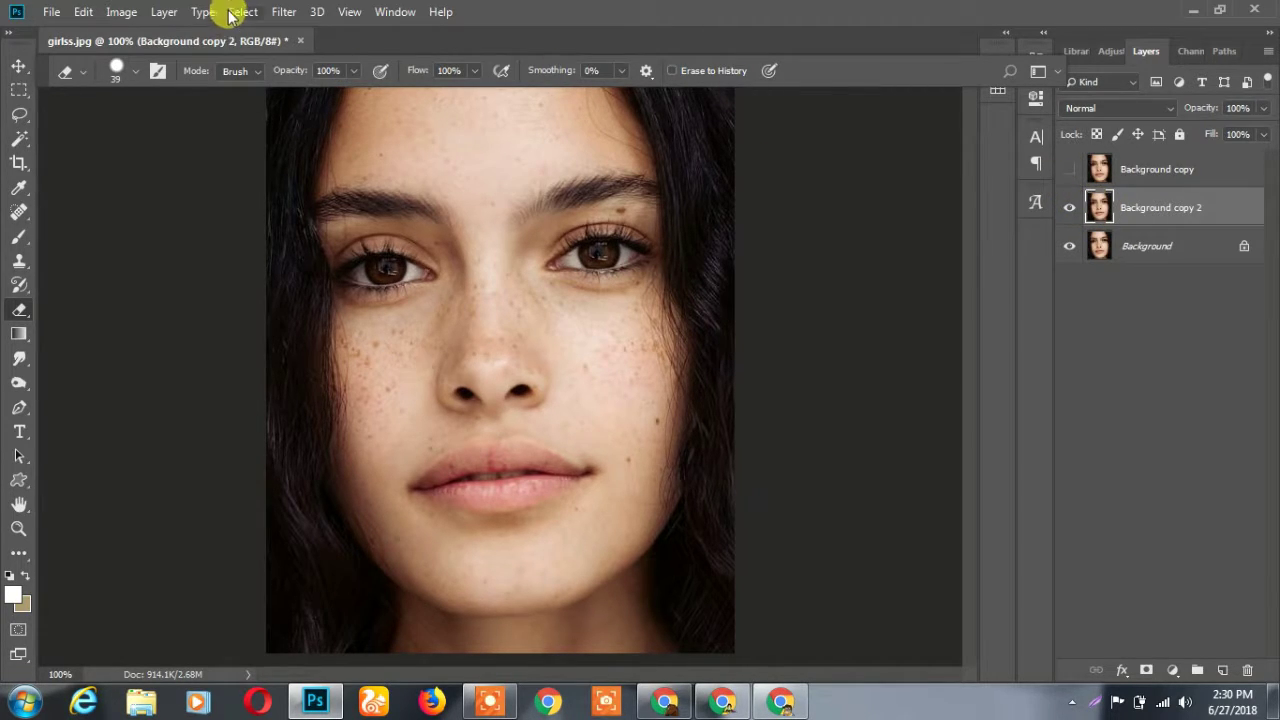
click(281, 14)
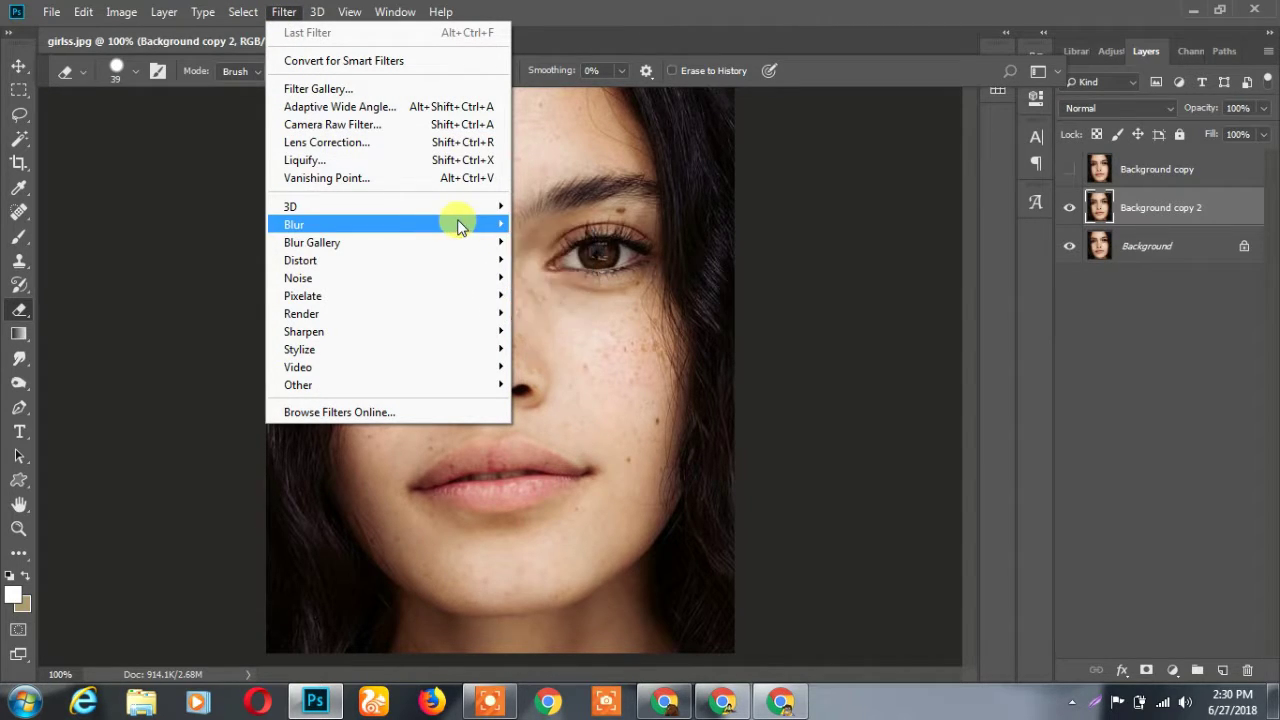
mouse_move(390, 224)
click(550, 402)
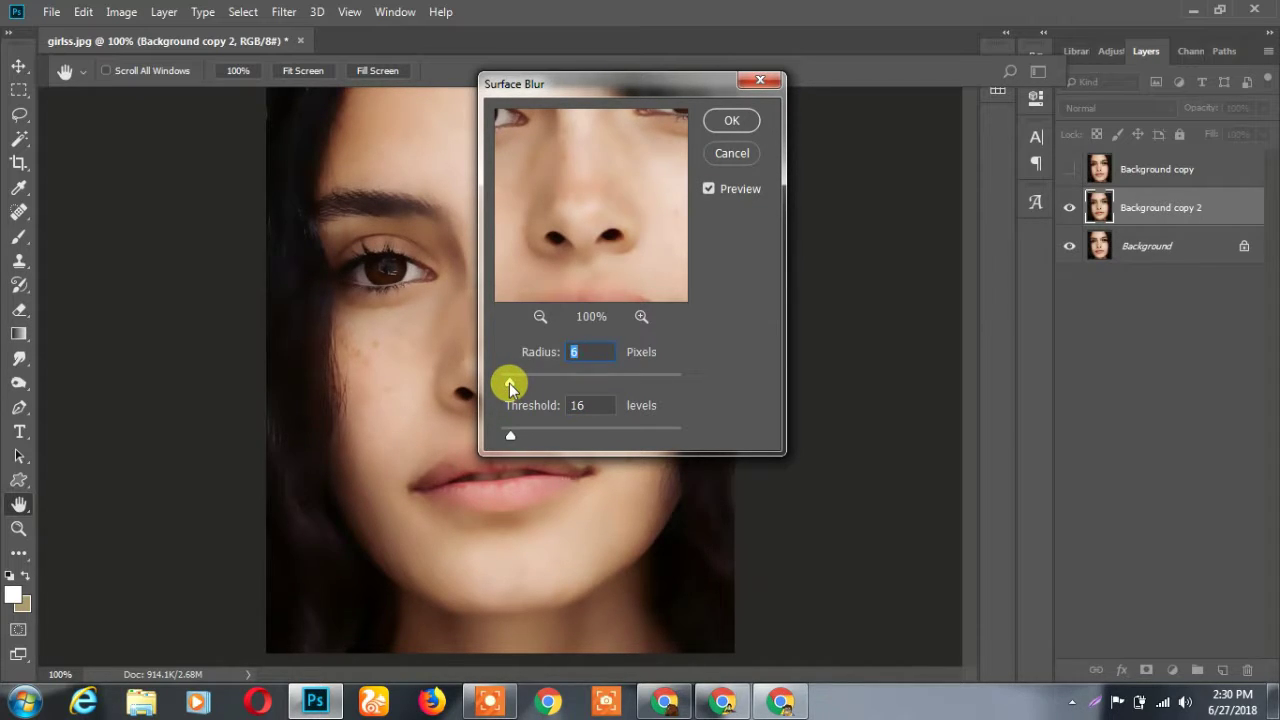
click(732, 118)
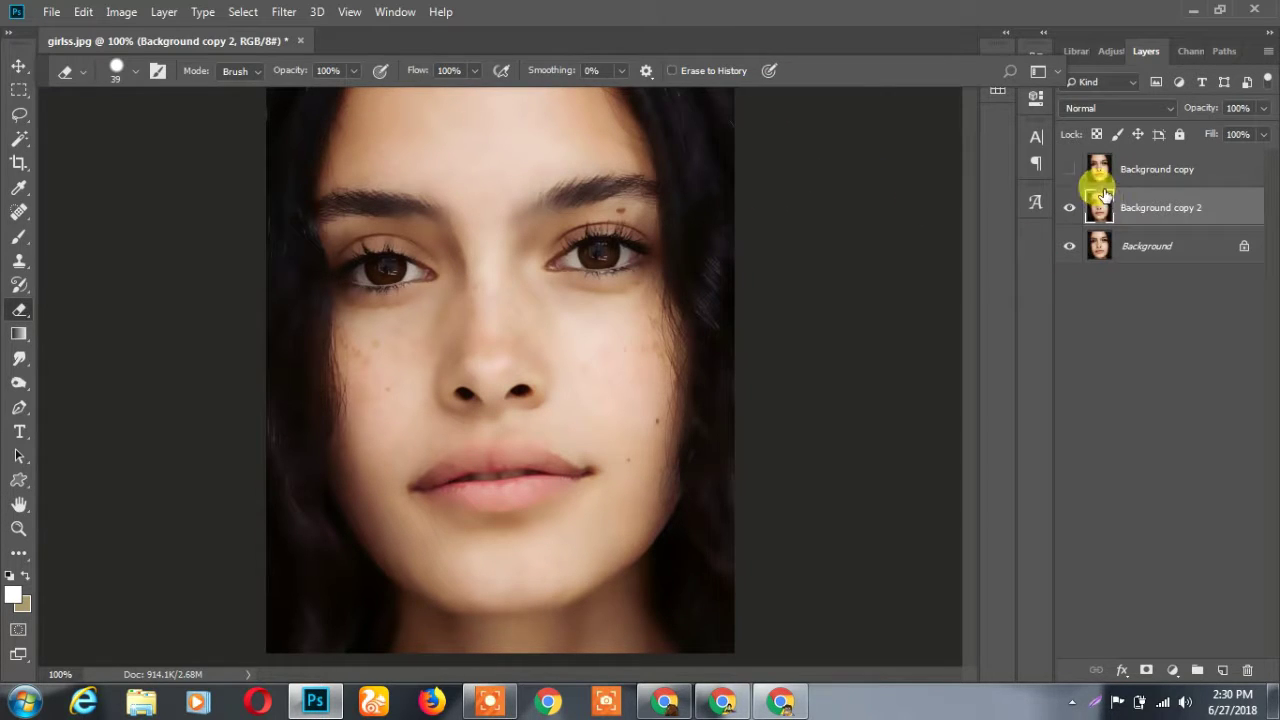
Show and select Background copy, and set the Eraser to a soft 58 px brush at 26% hardness.
click(1100, 180)
click(1069, 169)
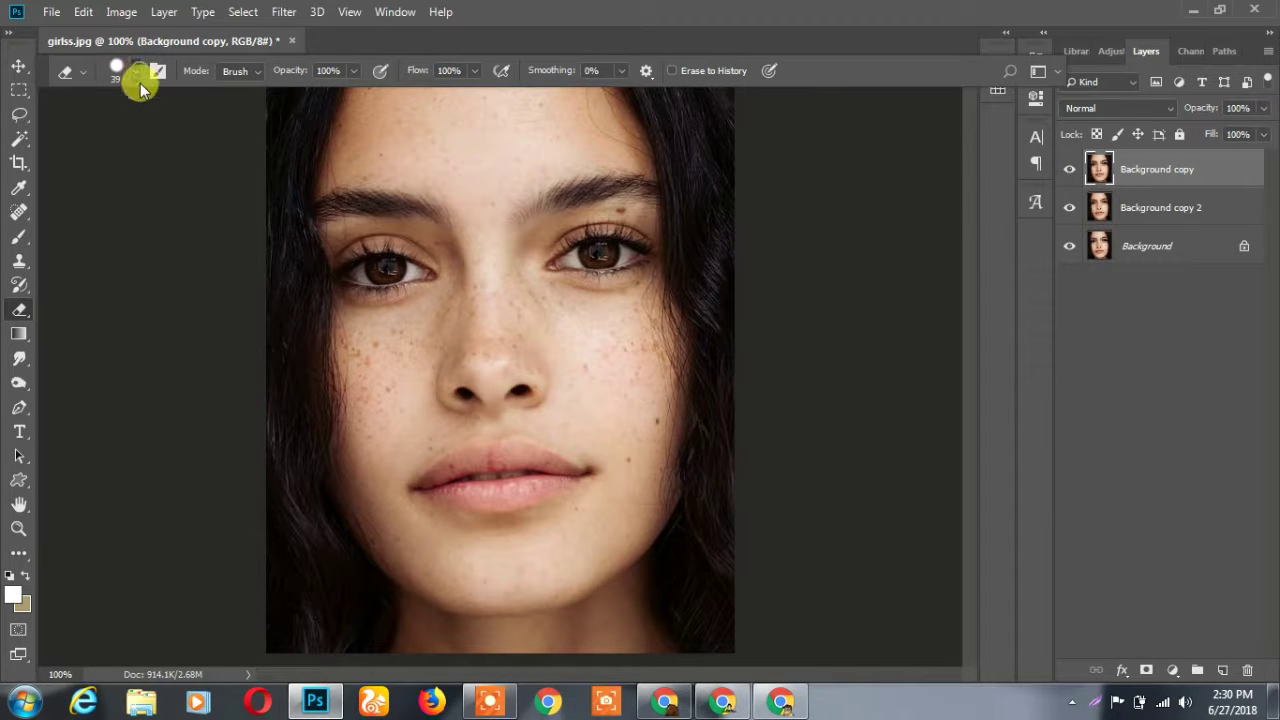
right_click(161, 108)
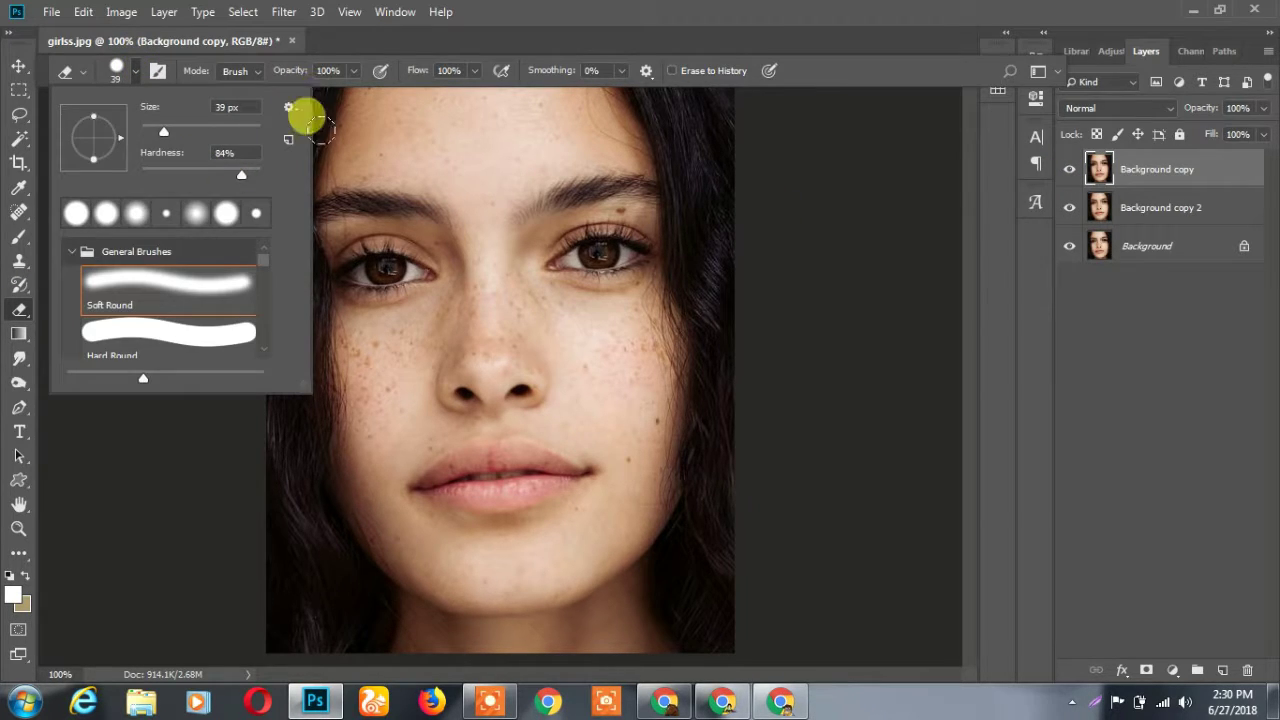
click(106, 213)
drag(241, 175, 172, 175)
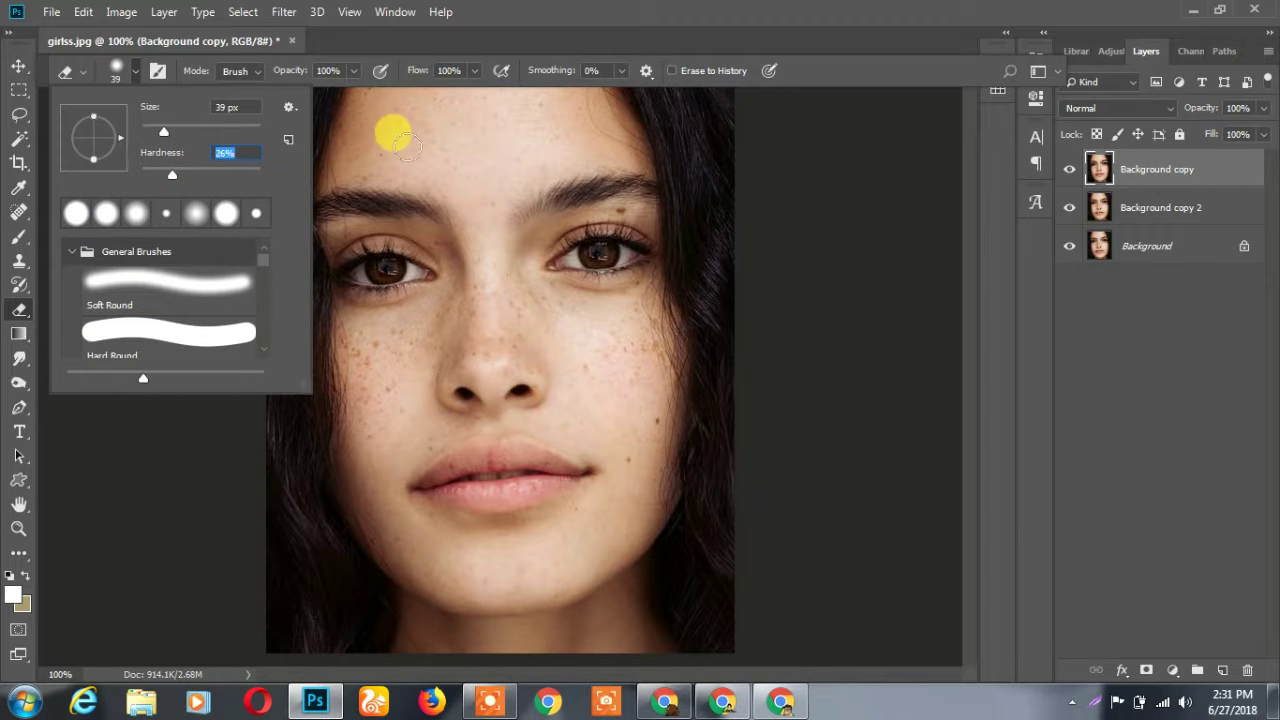
drag(164, 131, 175, 131)
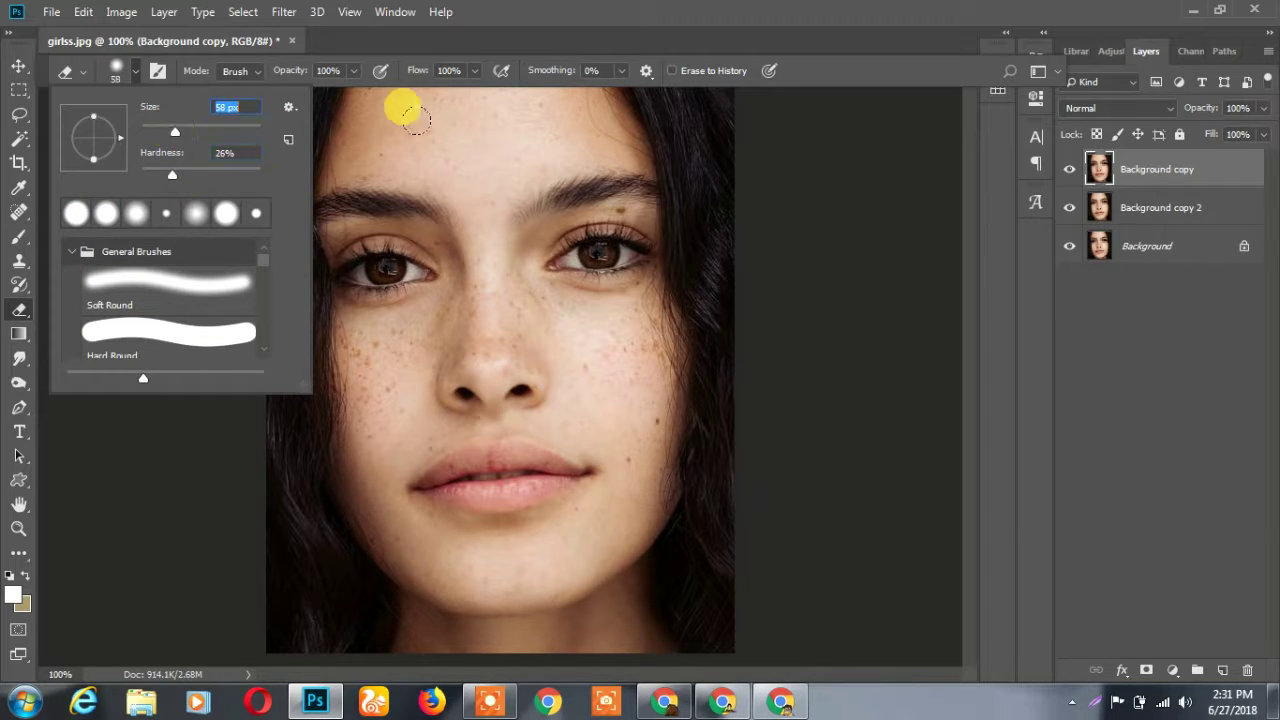
click(435, 122)
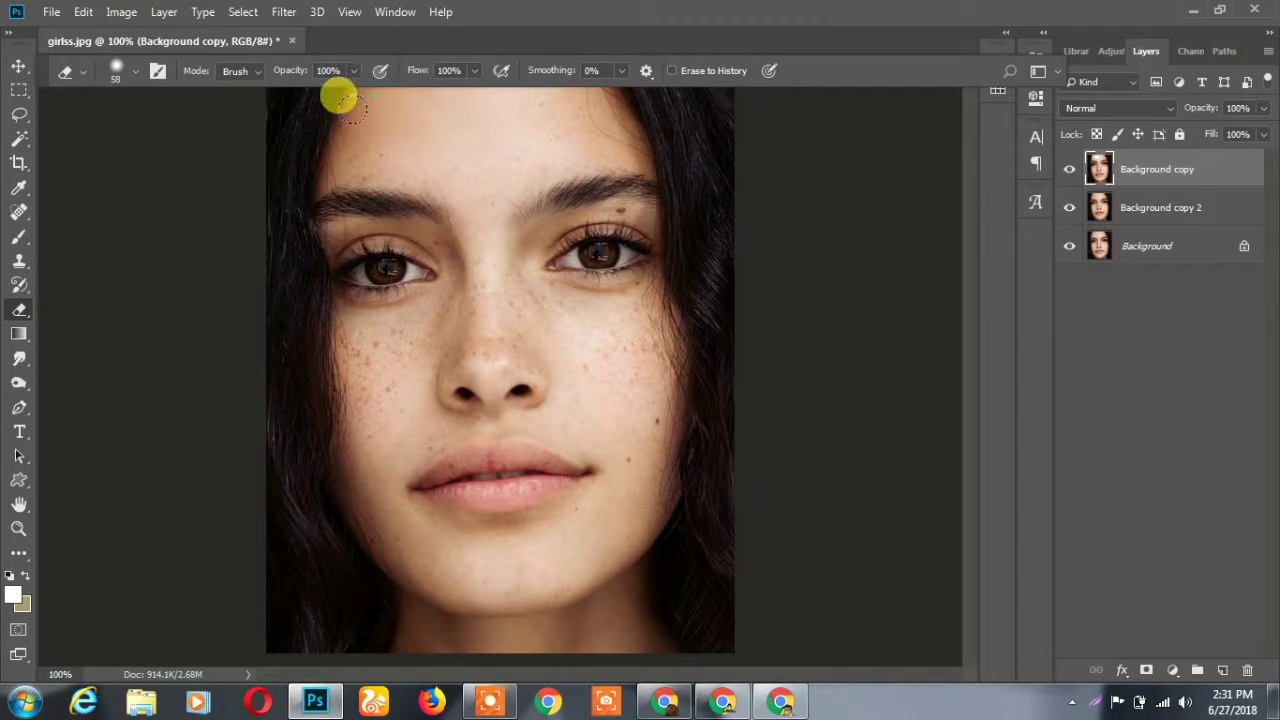
Erase freckled skin on the forehead, right cheek and across the nose bridge.
mouse_move(333, 123)
mouse_down()
mouse_move(452, 167)
mouse_move(533, 133)
mouse_move(577, 133)
mouse_move(549, 107)
mouse_move(569, 110)
mouse_move(575, 90)
mouse_move(602, 119)
mouse_move(446, 89)
mouse_move(509, 223)
mouse_move(600, 308)
mouse_up()
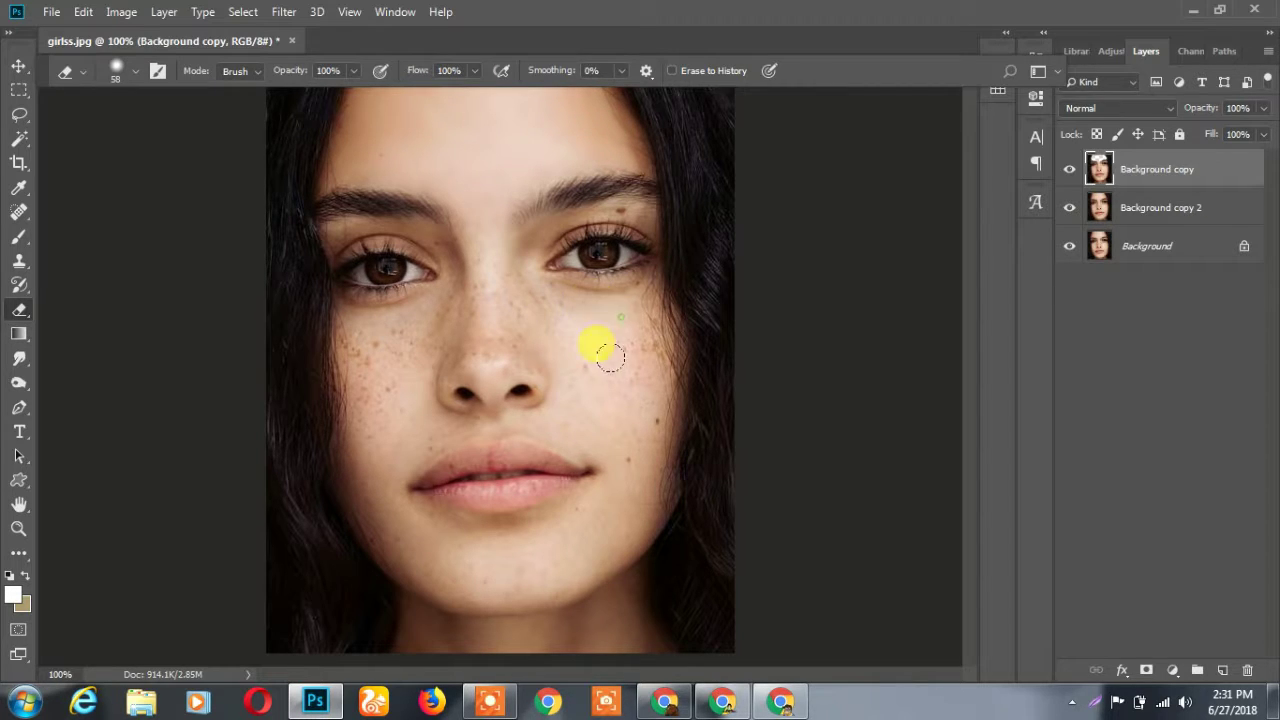
mouse_move(610, 356)
mouse_down()
mouse_move(608, 311)
mouse_move(624, 437)
mouse_move(610, 476)
mouse_move(620, 452)
mouse_move(510, 570)
mouse_move(620, 510)
mouse_move(529, 534)
mouse_move(523, 514)
mouse_move(565, 418)
mouse_up()
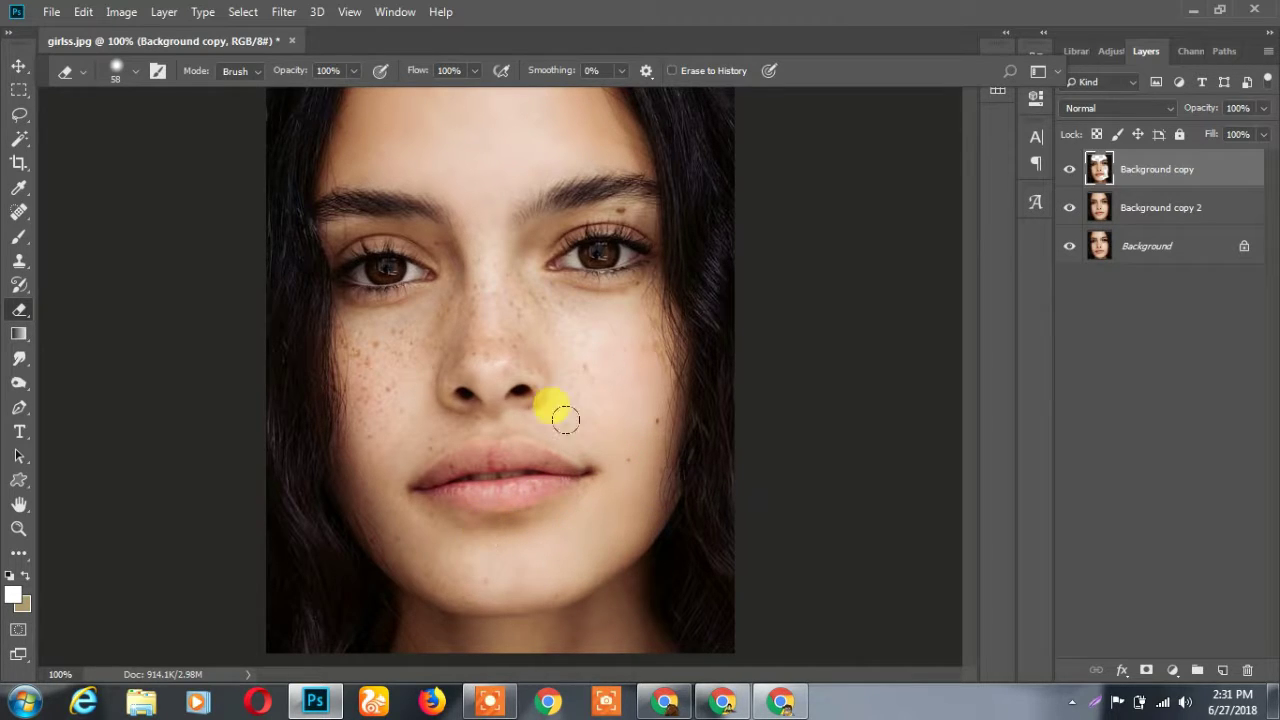
drag(564, 322, 520, 294)
mouse_move(602, 364)
mouse_down()
mouse_move(543, 297)
mouse_move(617, 297)
mouse_move(632, 374)
mouse_move(603, 437)
mouse_move(291, 369)
mouse_move(343, 340)
mouse_move(366, 394)
mouse_move(417, 303)
mouse_move(371, 428)
mouse_move(453, 313)
mouse_move(477, 234)
mouse_move(363, 343)
mouse_move(390, 482)
mouse_move(358, 460)
mouse_move(392, 527)
mouse_move(473, 558)
mouse_move(642, 450)
mouse_move(591, 451)
mouse_move(577, 549)
mouse_move(605, 592)
mouse_move(522, 636)
mouse_move(616, 630)
mouse_move(528, 614)
mouse_move(478, 638)
mouse_move(408, 606)
mouse_move(485, 632)
mouse_move(398, 648)
mouse_move(414, 680)
mouse_move(368, 345)
mouse_move(386, 348)
mouse_move(410, 313)
mouse_move(374, 309)
mouse_up()
Shrink the eraser to 37 px and erase more freckled skin near the nose.
click(135, 70)
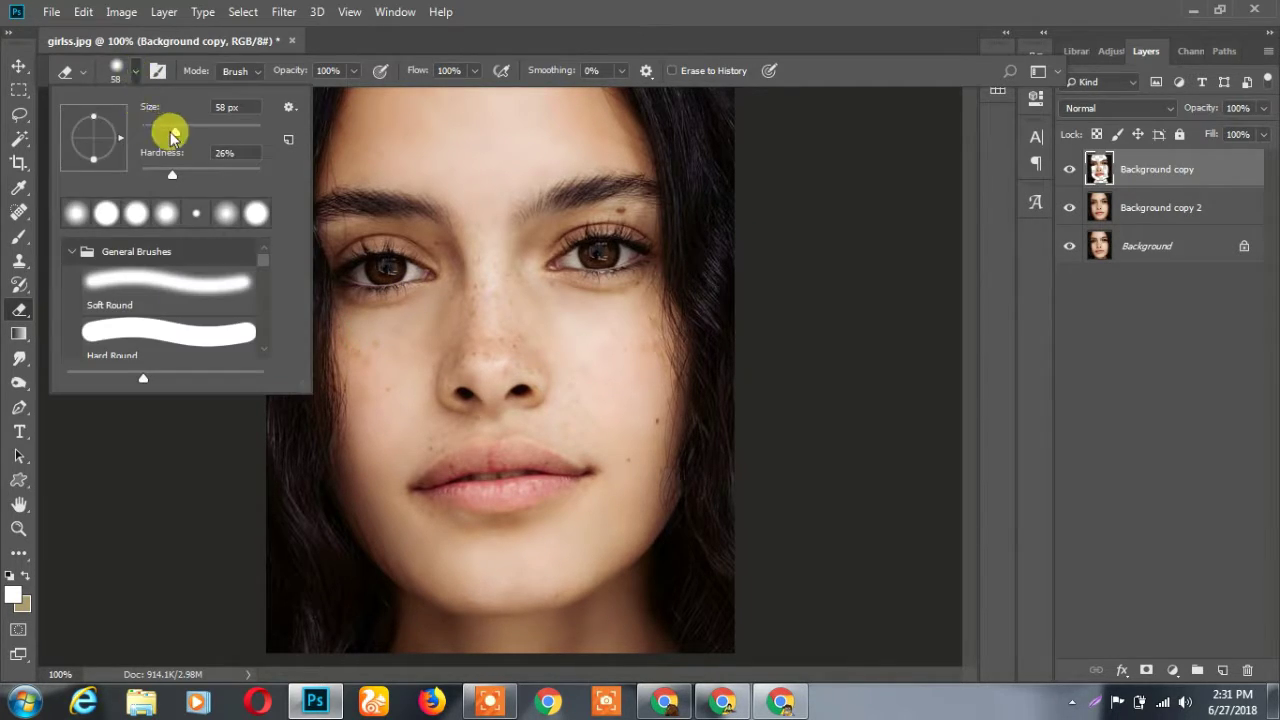
drag(165, 135, 161, 135)
mouse_move(366, 277)
mouse_down()
mouse_move(472, 318)
mouse_move(480, 289)
mouse_move(483, 334)
mouse_move(538, 365)
mouse_move(503, 294)
mouse_move(560, 354)
mouse_move(437, 346)
mouse_move(423, 412)
mouse_move(457, 403)
mouse_move(429, 431)
mouse_move(371, 431)
mouse_move(471, 396)
mouse_move(551, 395)
mouse_move(569, 420)
mouse_move(609, 340)
mouse_move(462, 242)
mouse_move(477, 203)
mouse_move(477, 289)
mouse_move(474, 209)
mouse_move(500, 299)
mouse_move(510, 260)
mouse_move(571, 314)
mouse_move(625, 297)
mouse_move(551, 289)
mouse_move(641, 226)
mouse_move(585, 206)
mouse_move(541, 234)
mouse_move(400, 251)
mouse_move(429, 246)
mouse_move(409, 223)
mouse_move(340, 227)
mouse_move(323, 262)
mouse_move(337, 300)
mouse_move(401, 307)
mouse_move(429, 281)
mouse_move(326, 365)
mouse_move(566, 310)
mouse_move(106, 233)
mouse_move(2, 238)
mouse_up()
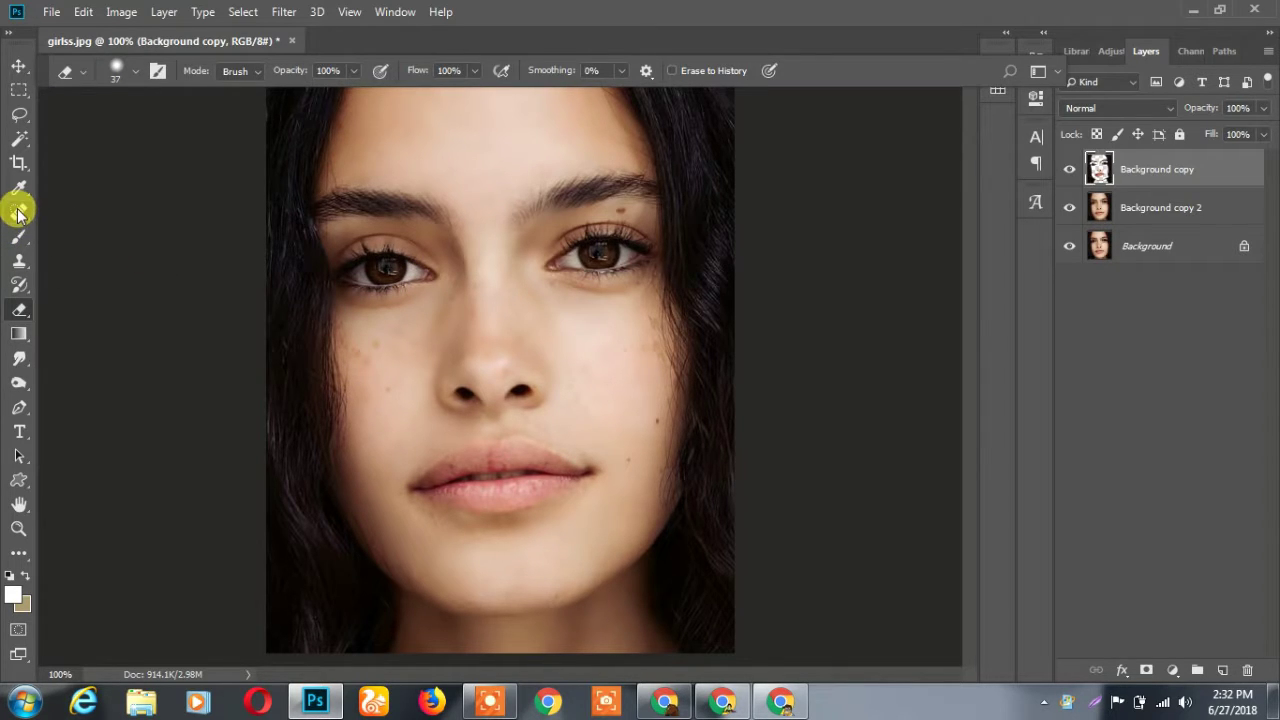
Switch to the Spot Healing Brush and select Background copy 2.
click(18, 213)
click(89, 210)
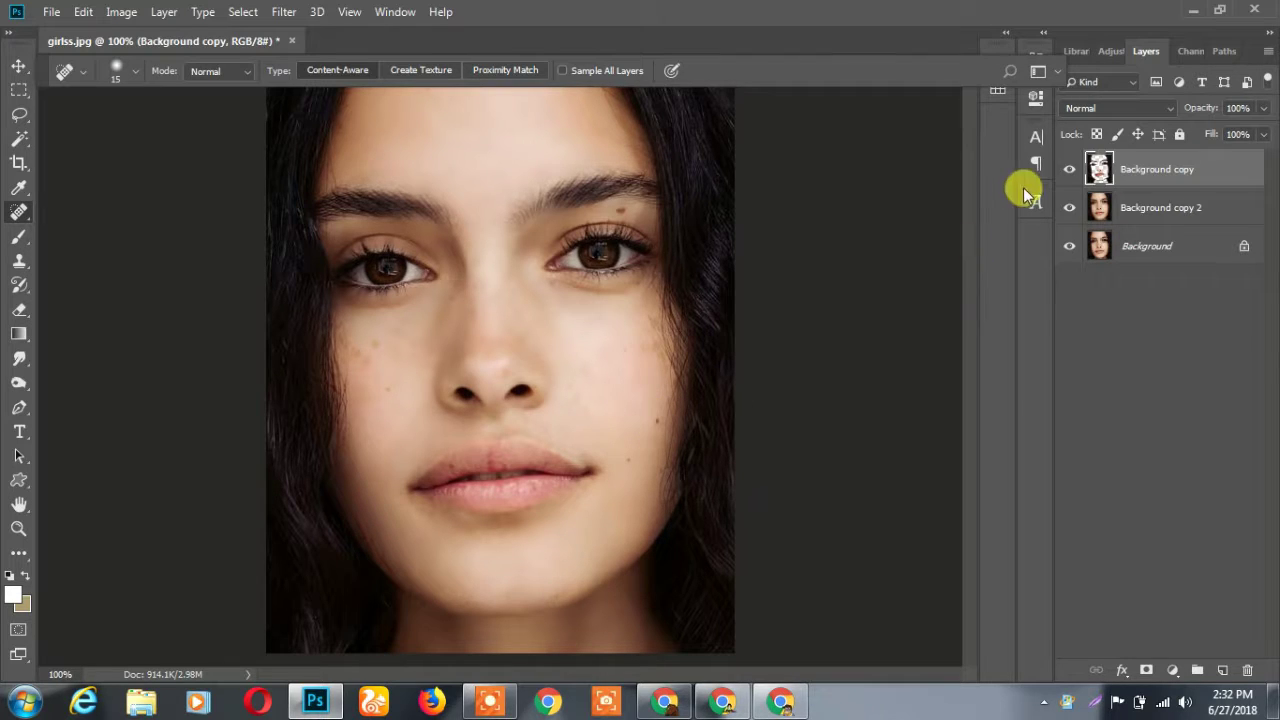
double_click(1090, 205)
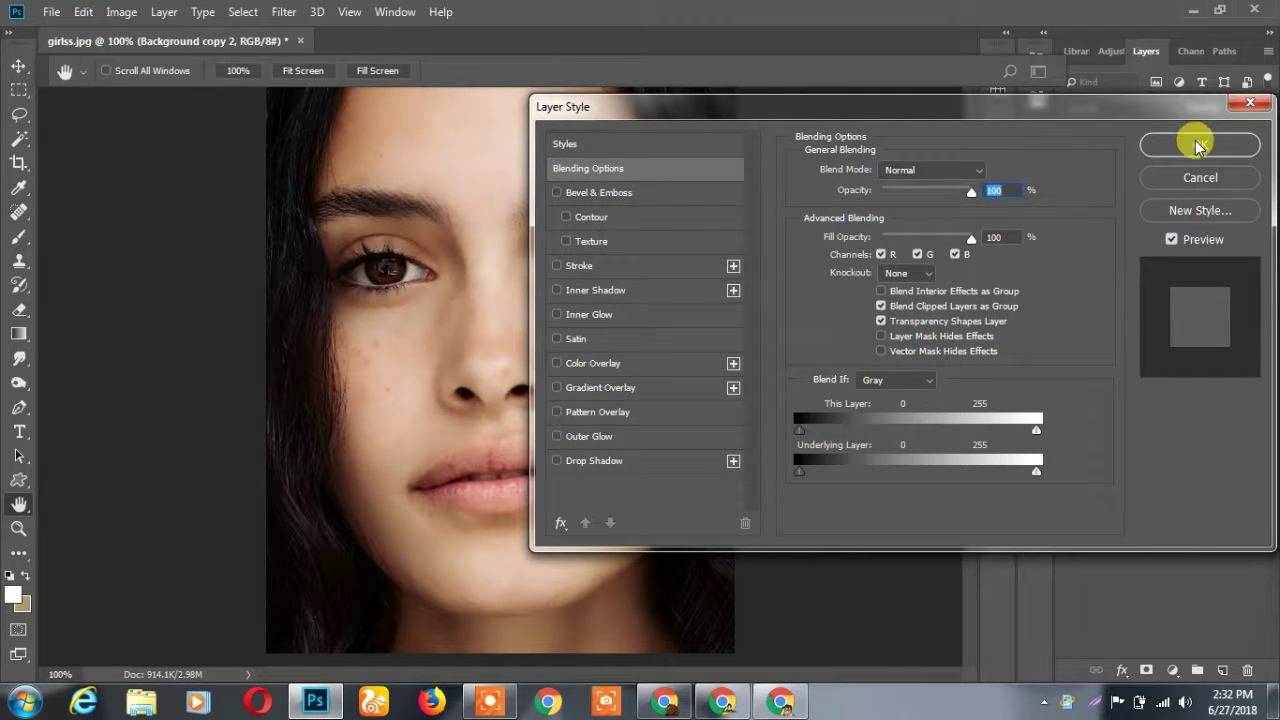
click(1190, 147)
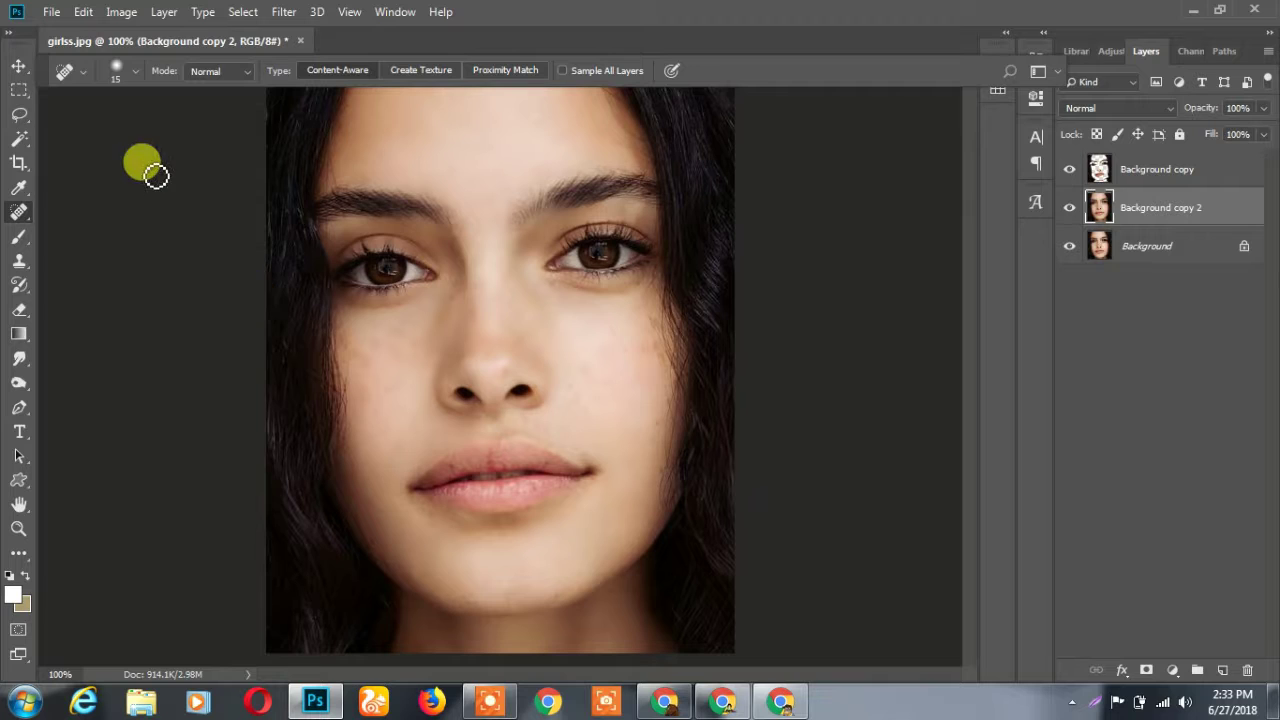
Heal the cheek spot with a 29 px Spot Healing Brush, then reselect Background copy.
right_click(18, 211)
click(57, 211)
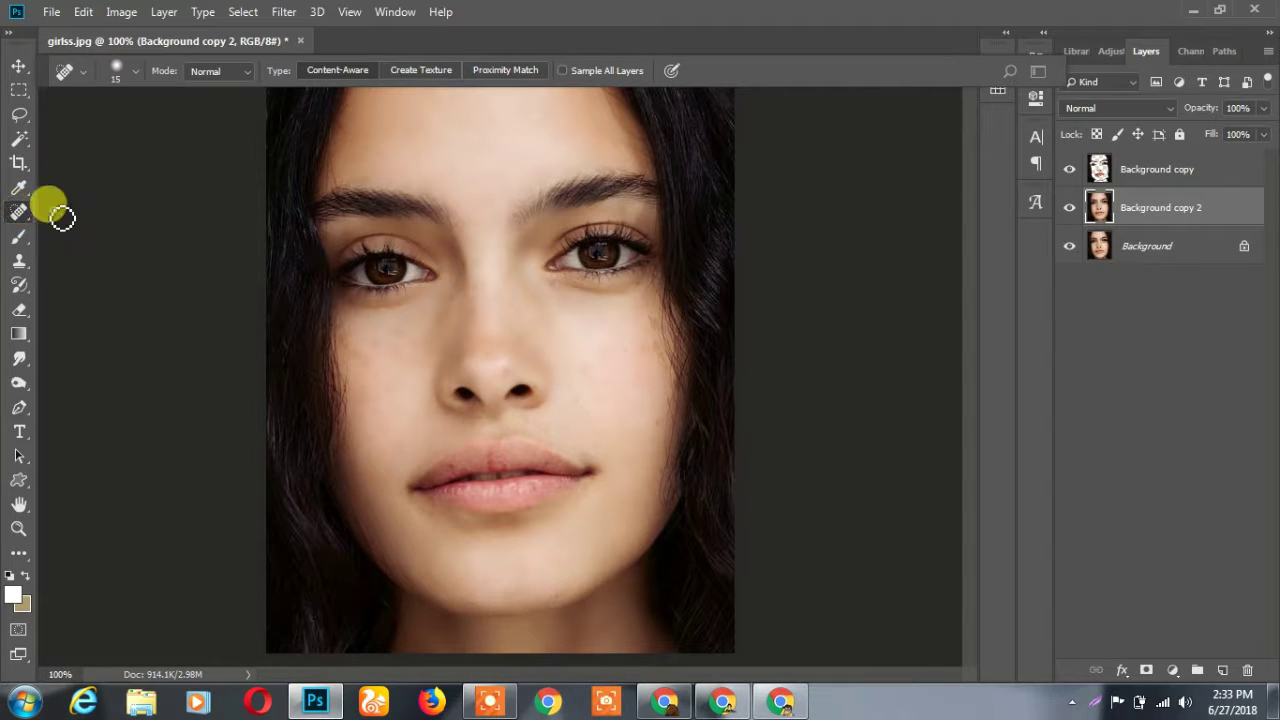
click(135, 70)
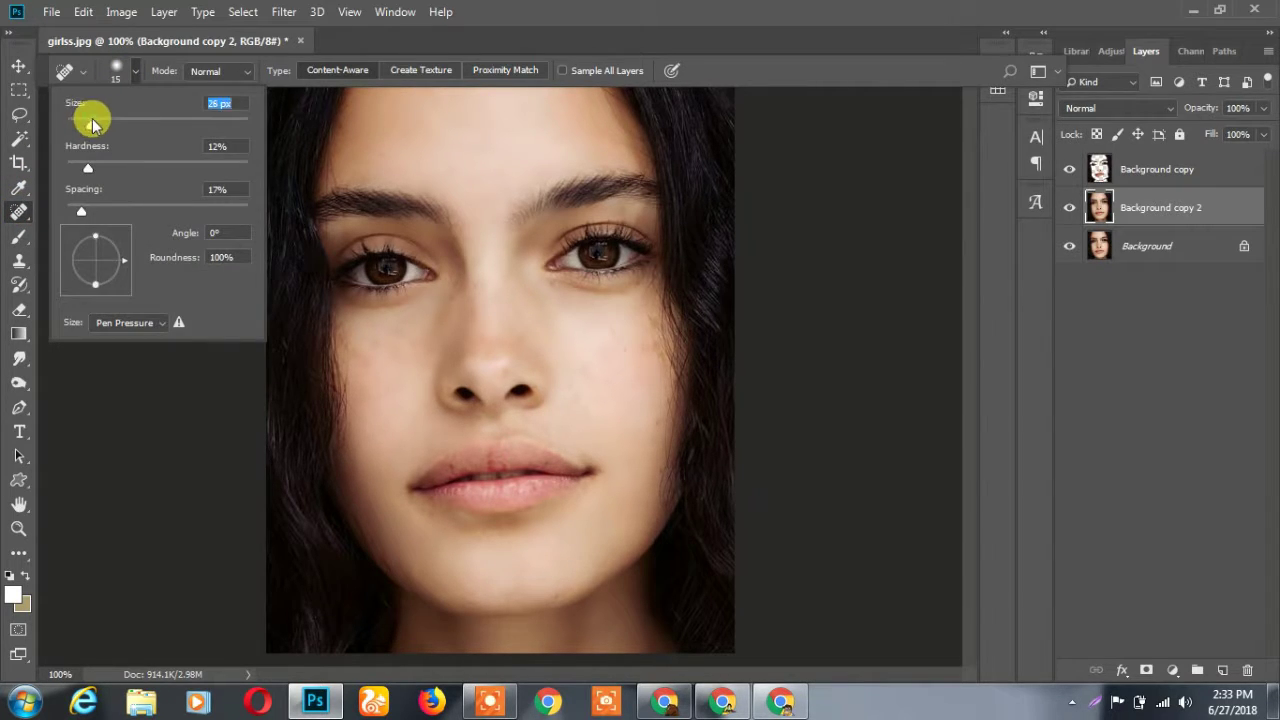
drag(91, 122, 93, 123)
drag(368, 343, 370, 356)
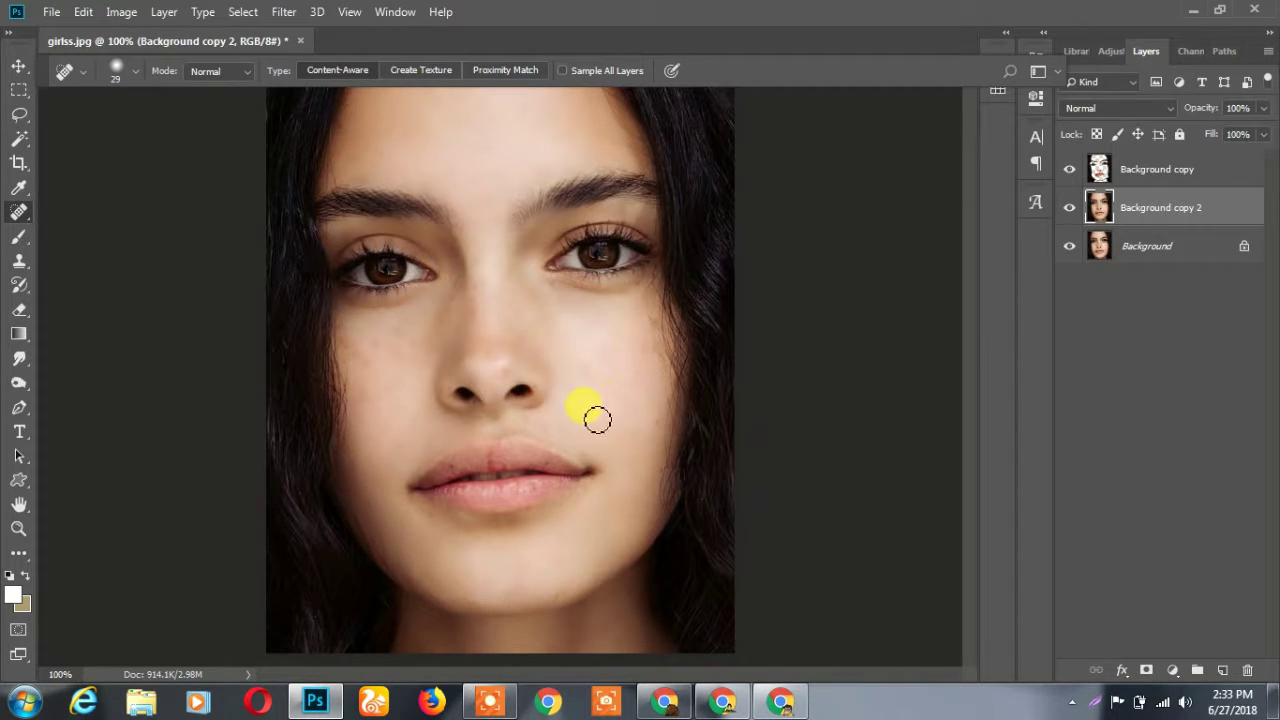
click(1102, 172)
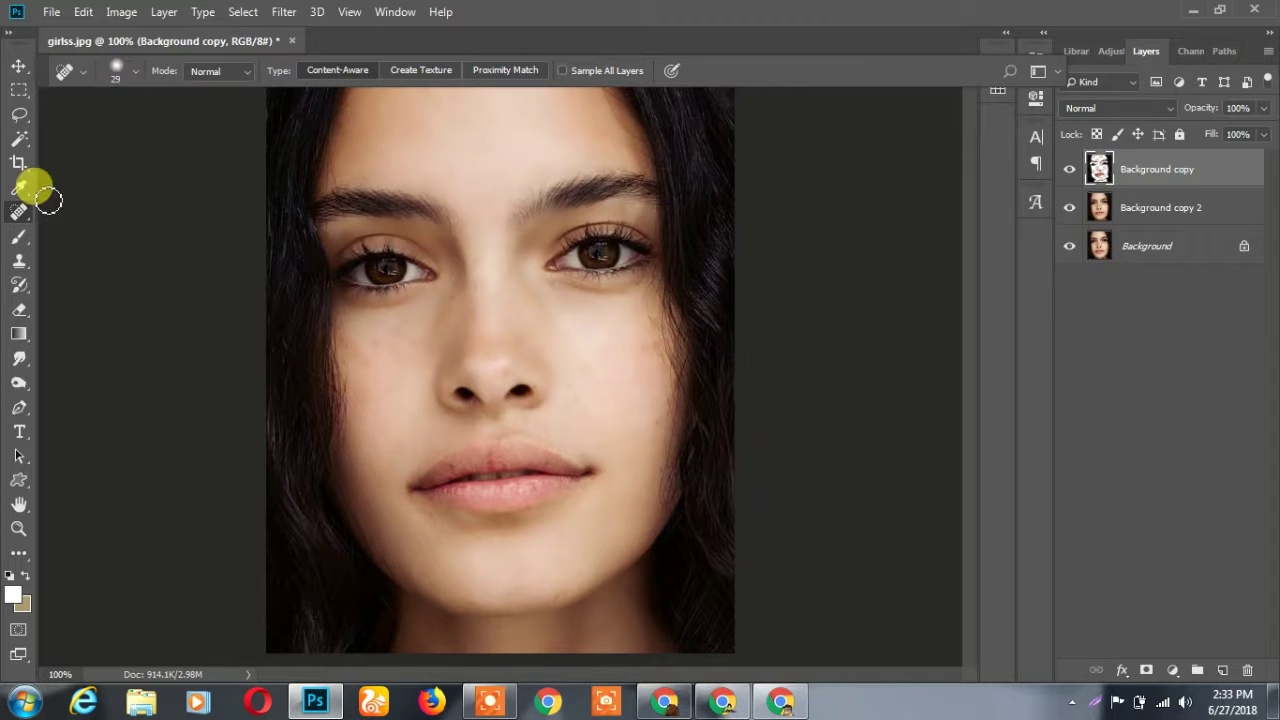
click(19, 310)
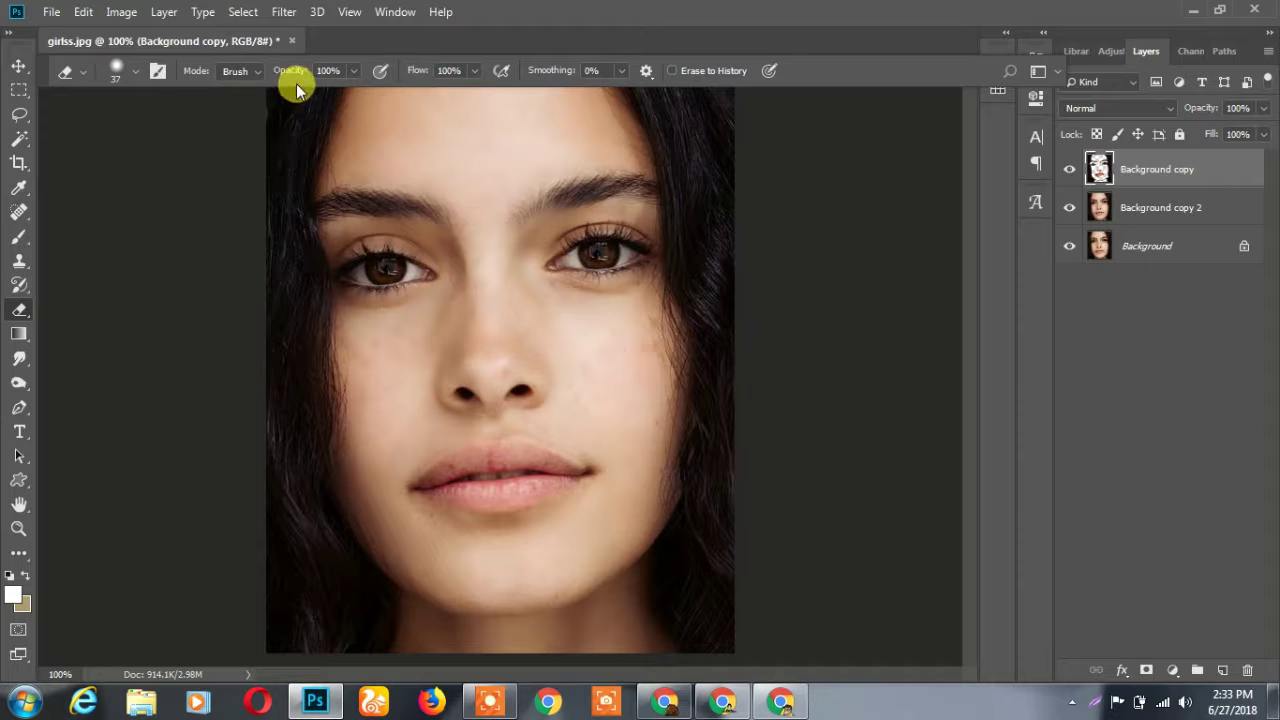
Erase the smoothing over the lips with the eraser at 73% opacity.
drag(294, 72, 267, 77)
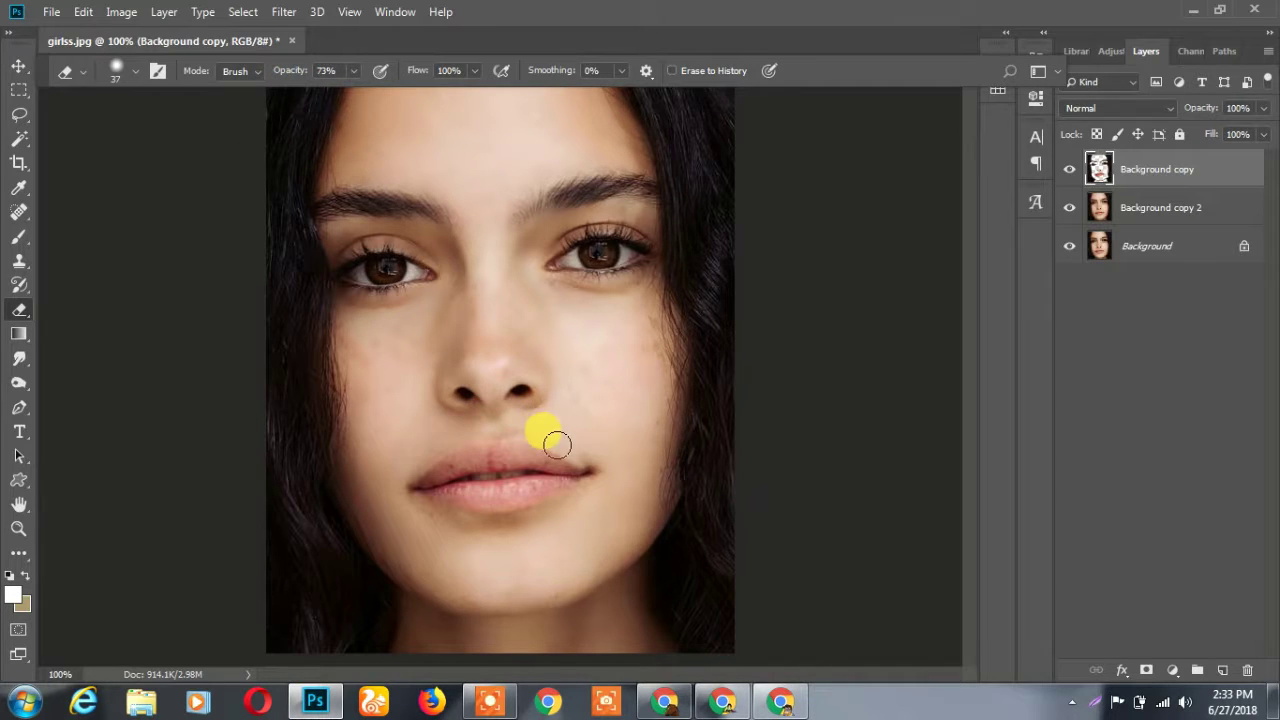
mouse_move(524, 456)
mouse_down()
mouse_move(427, 477)
mouse_move(464, 491)
mouse_move(543, 483)
mouse_up()
mouse_move(534, 486)
mouse_down()
mouse_move(584, 476)
mouse_move(537, 429)
mouse_move(477, 409)
mouse_move(403, 486)
mouse_move(437, 526)
mouse_move(506, 534)
mouse_move(597, 477)
mouse_move(443, 523)
mouse_move(371, 257)
mouse_move(85, 160)
mouse_up()
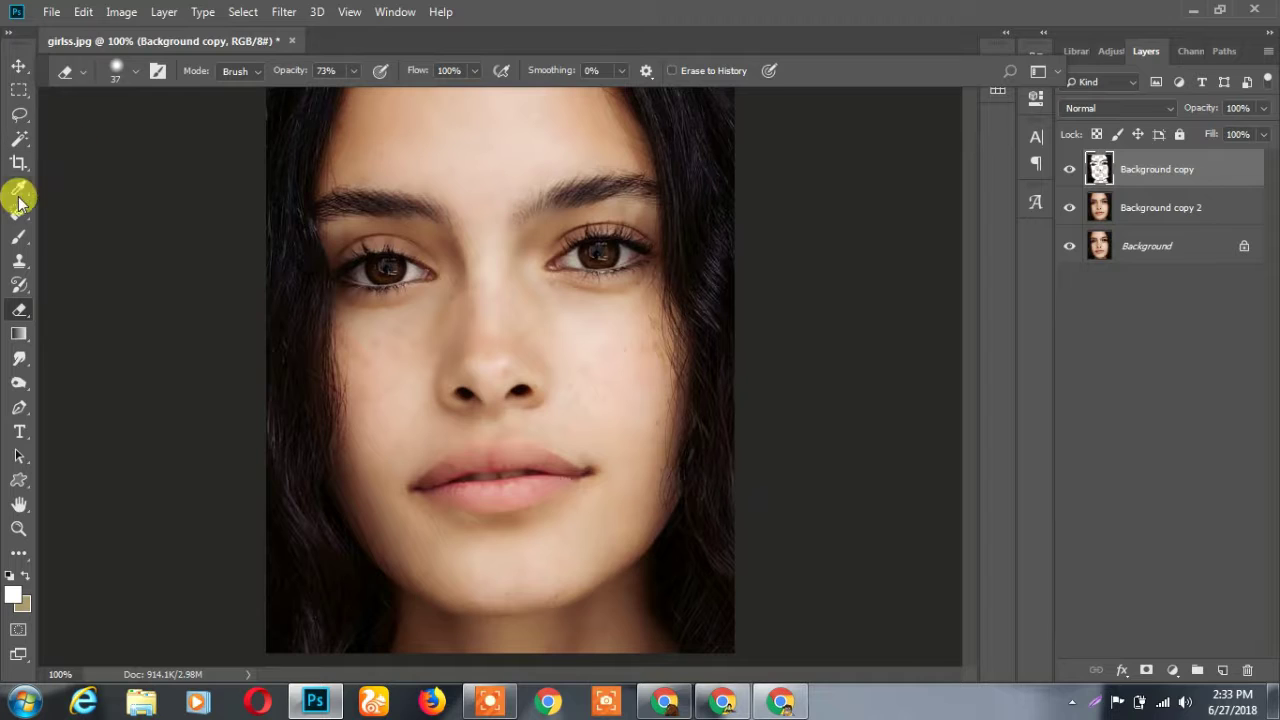
Place a Pen anchor at the left lip corner, discard it, and switch to the Brush.
click(20, 409)
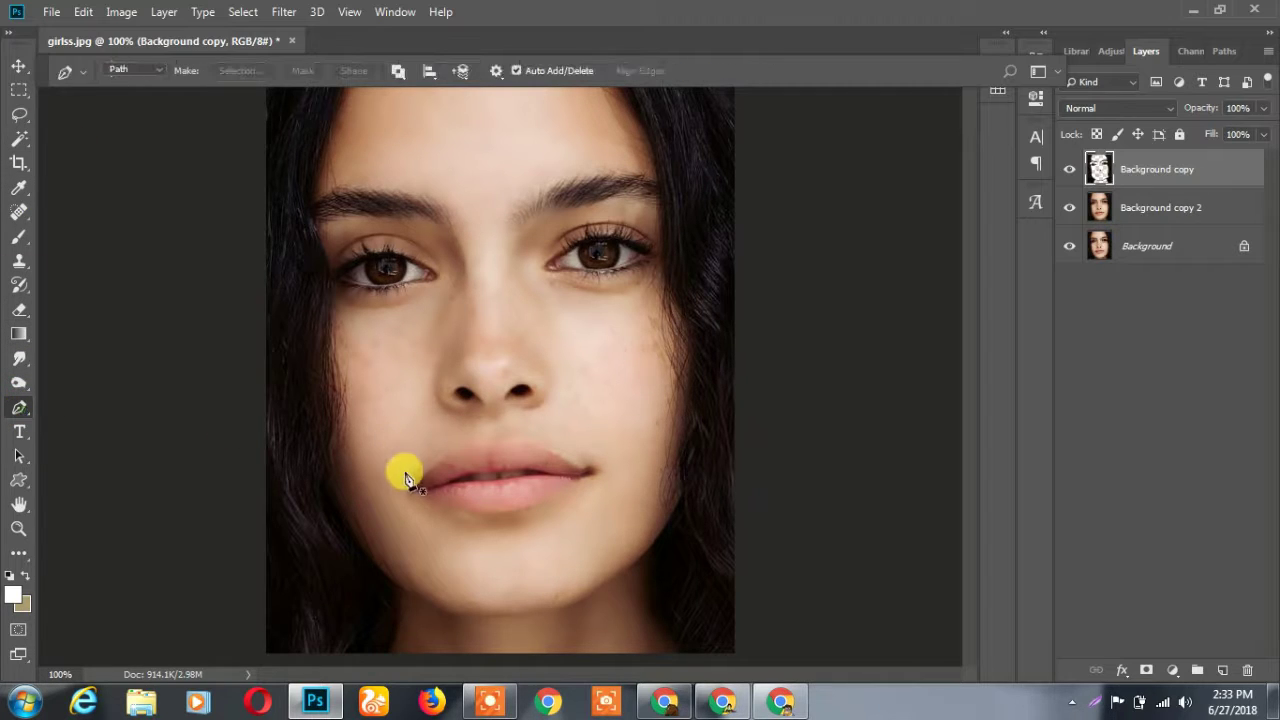
click(408, 487)
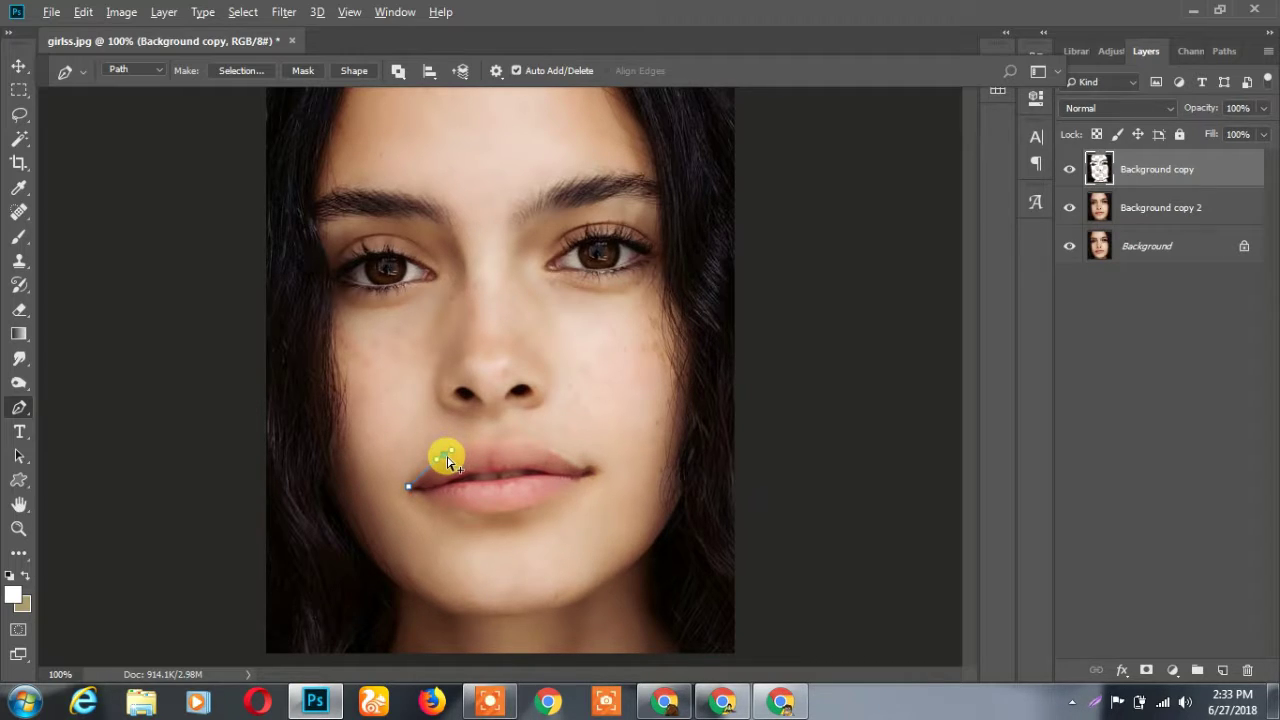
key(Escape)
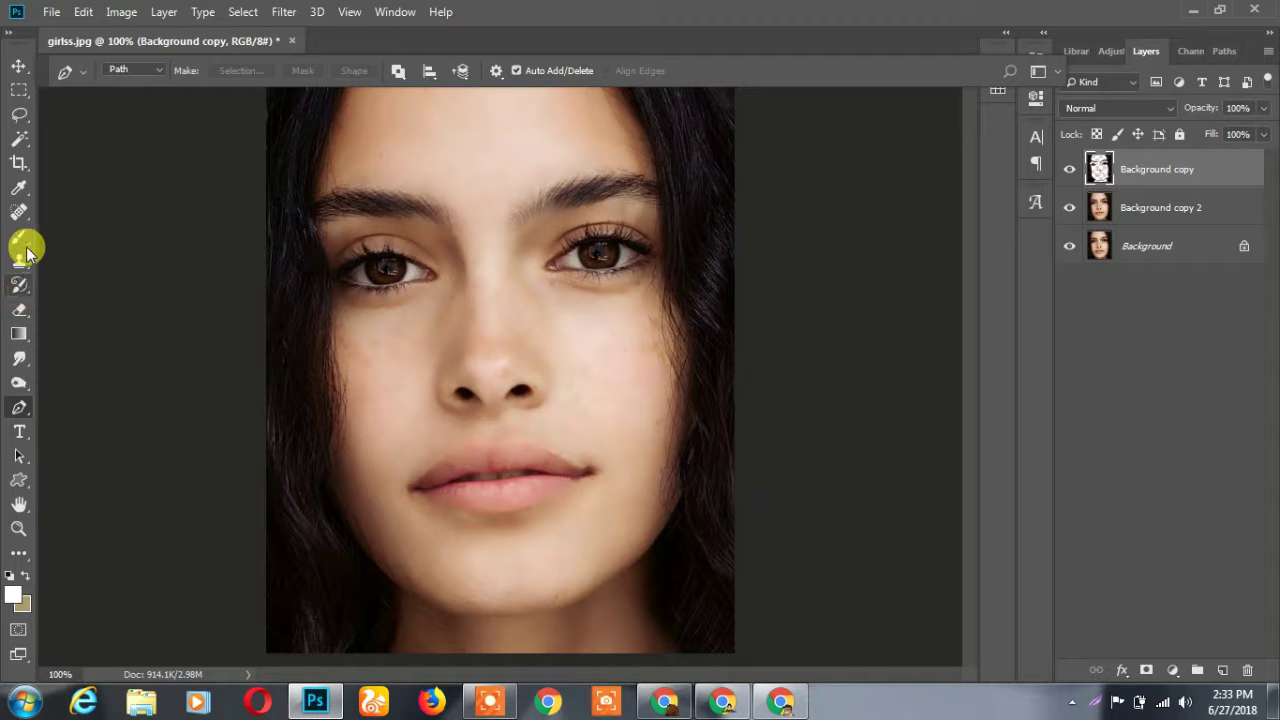
click(26, 250)
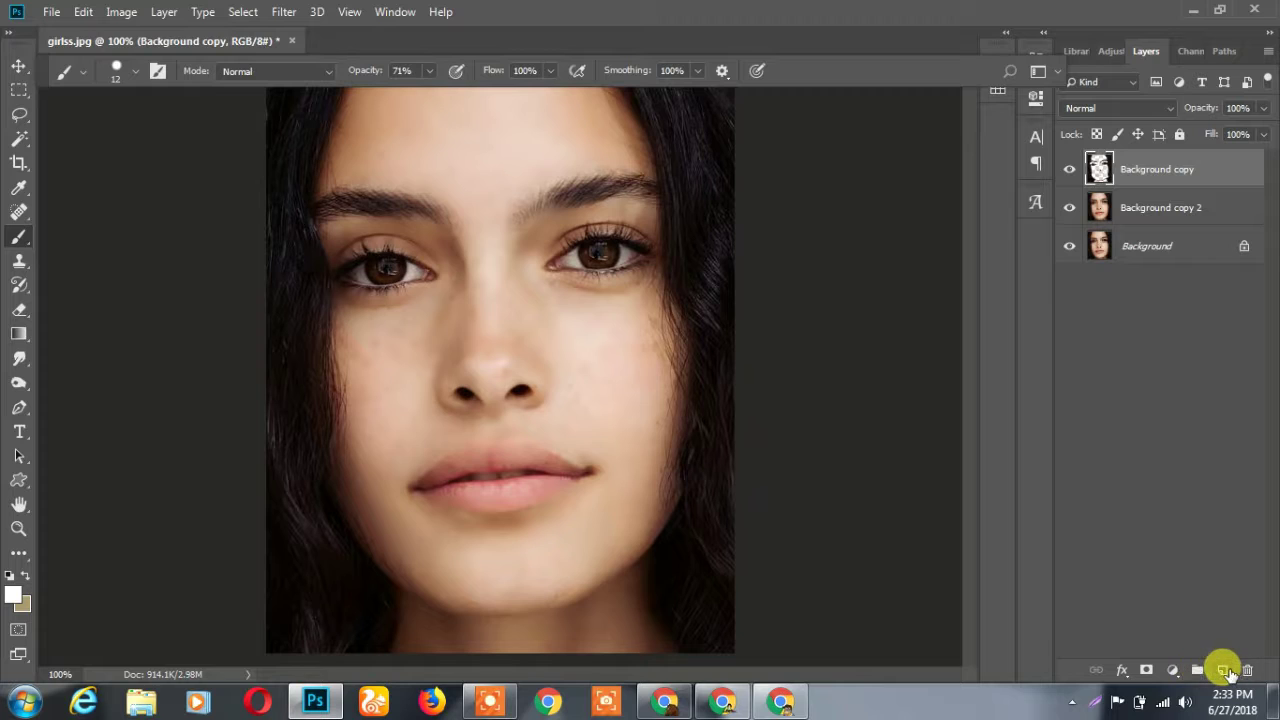
Add a new layer and paint white over the lips, raising brush opacity to 100%.
click(1222, 670)
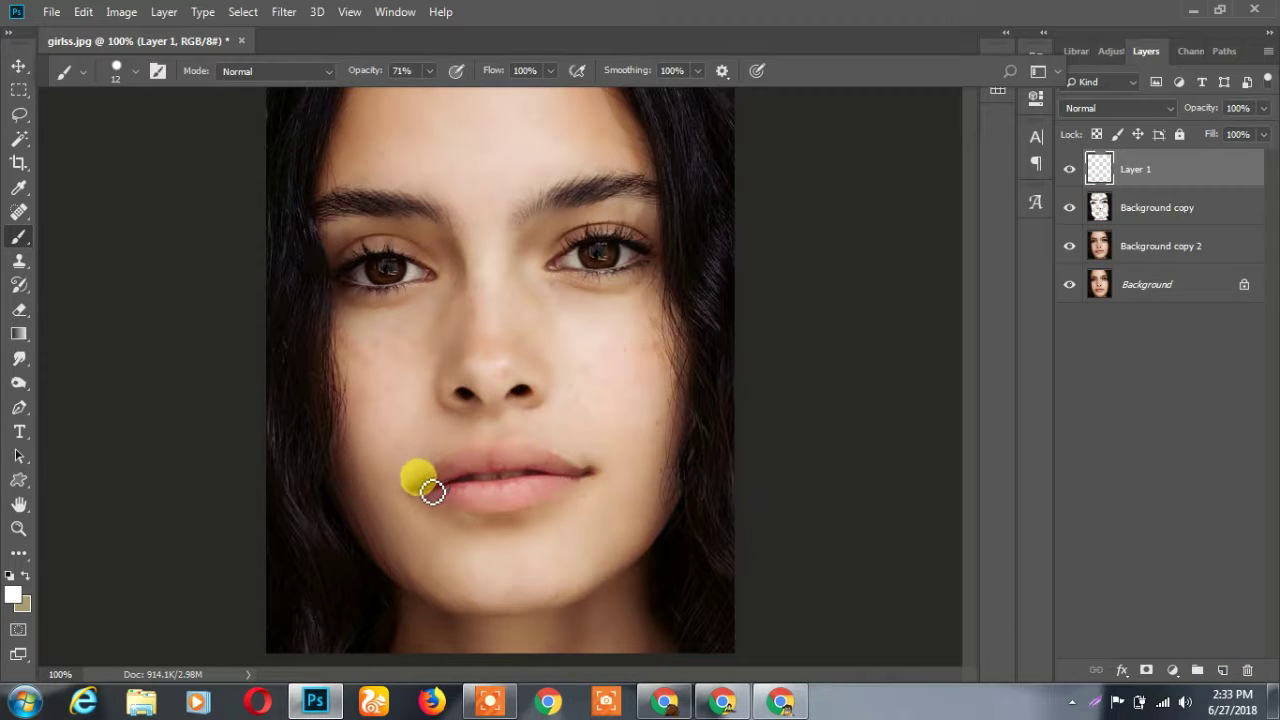
mouse_move(426, 494)
mouse_down()
mouse_move(480, 457)
mouse_move(567, 470)
mouse_up()
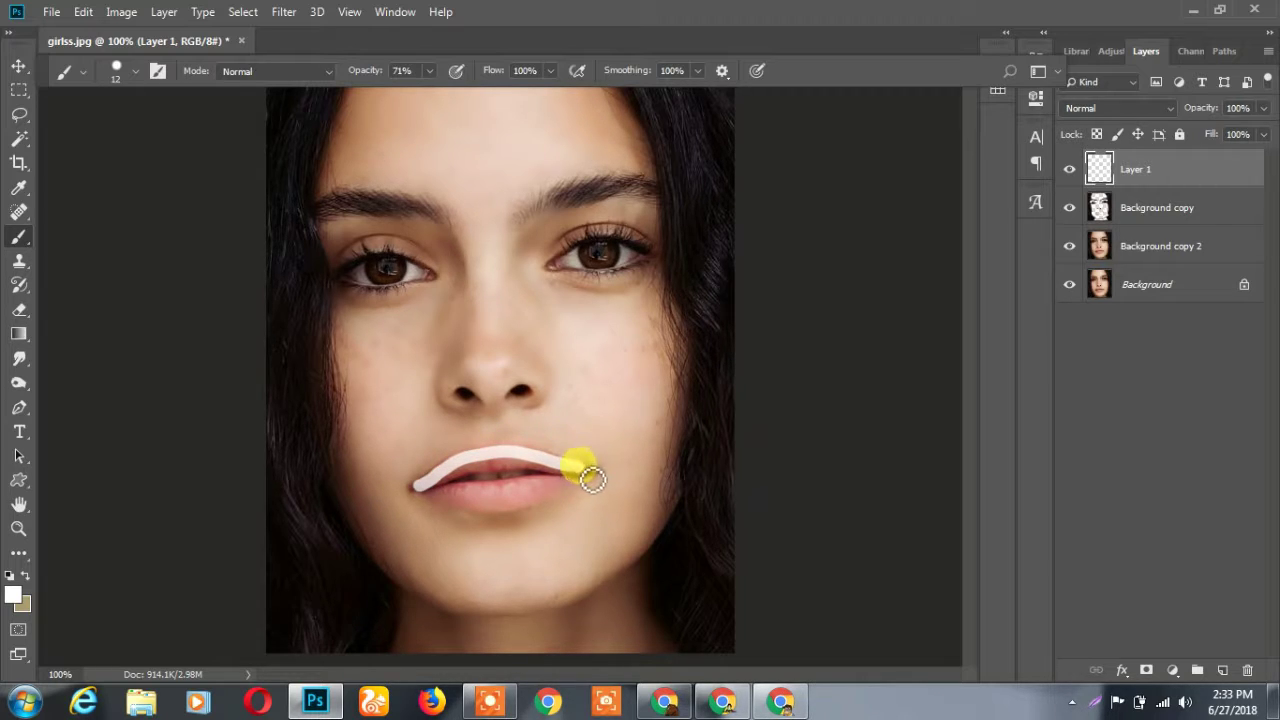
mouse_move(565, 493)
mouse_down()
mouse_move(508, 514)
mouse_move(430, 502)
mouse_move(537, 457)
mouse_move(443, 471)
mouse_move(428, 486)
mouse_move(500, 486)
mouse_move(486, 491)
mouse_move(529, 480)
mouse_move(429, 477)
mouse_up()
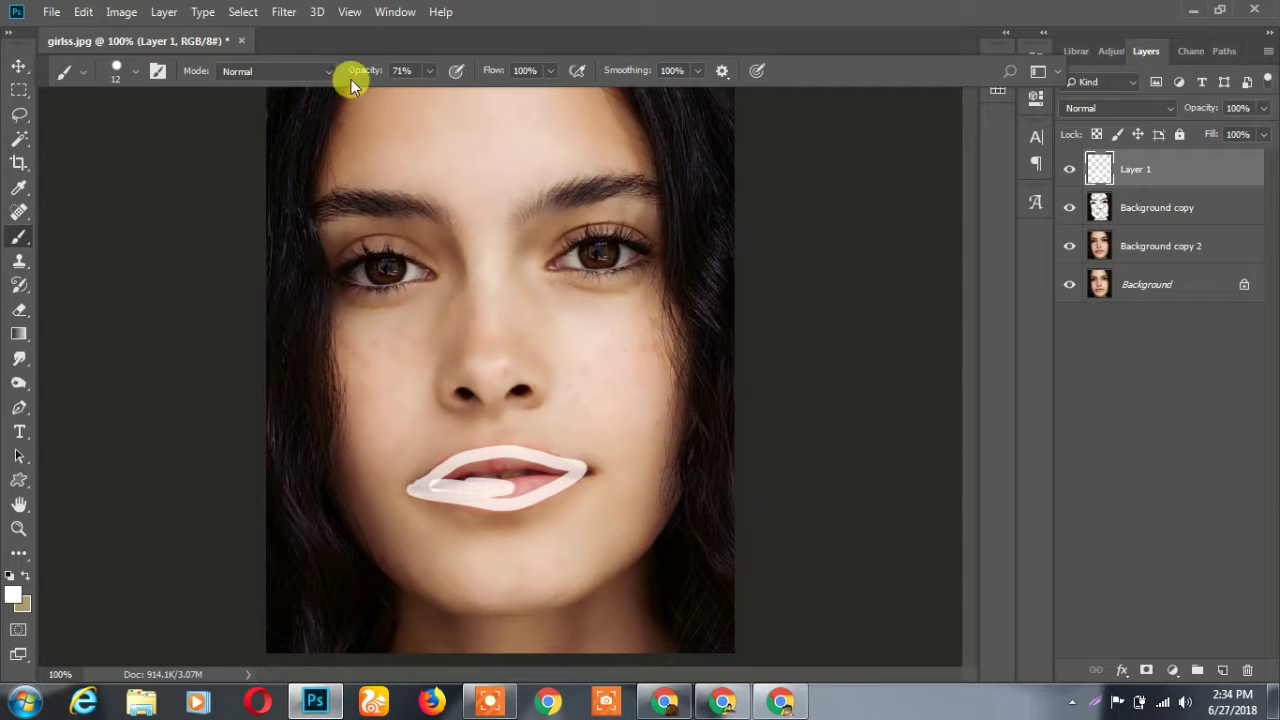
drag(351, 78, 470, 72)
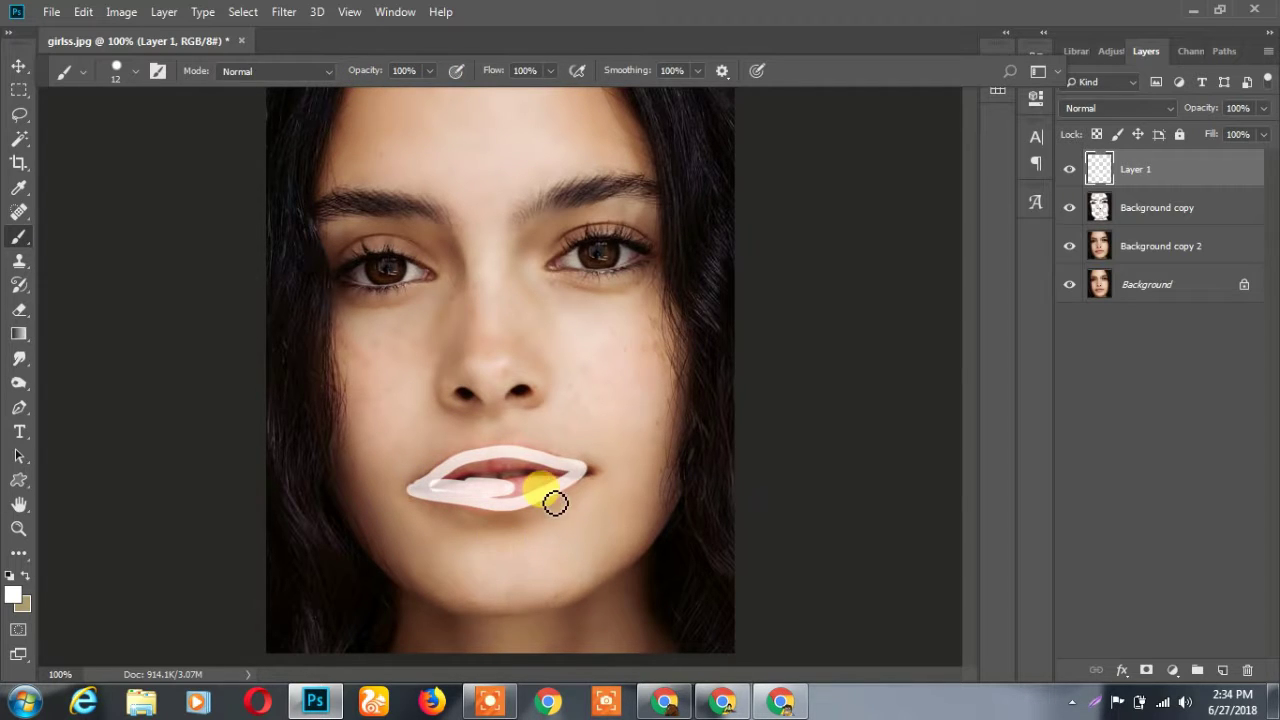
mouse_move(577, 485)
mouse_down()
mouse_move(471, 491)
mouse_move(520, 500)
mouse_move(434, 489)
mouse_move(503, 466)
mouse_move(564, 481)
mouse_move(494, 471)
mouse_move(563, 471)
mouse_up()
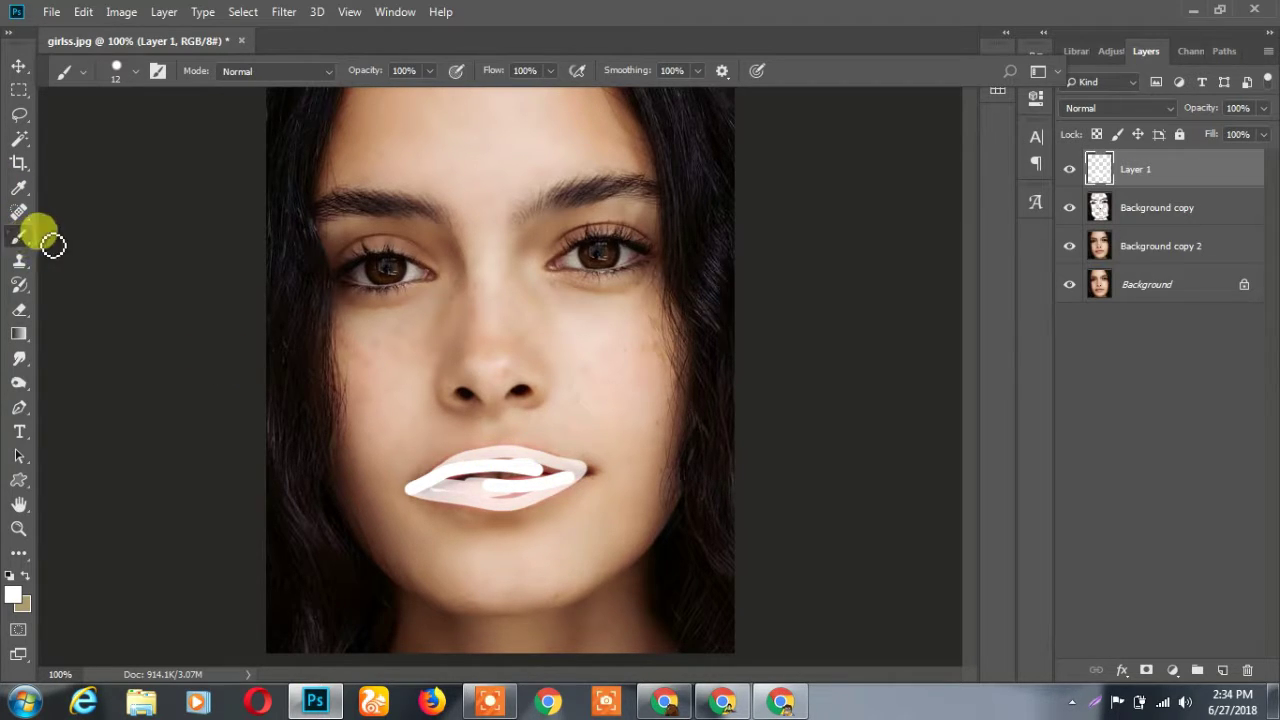
Keep a Normal-mode brush at 21 px and fill in the rest of the lips with white.
right_click(18, 237)
click(61, 243)
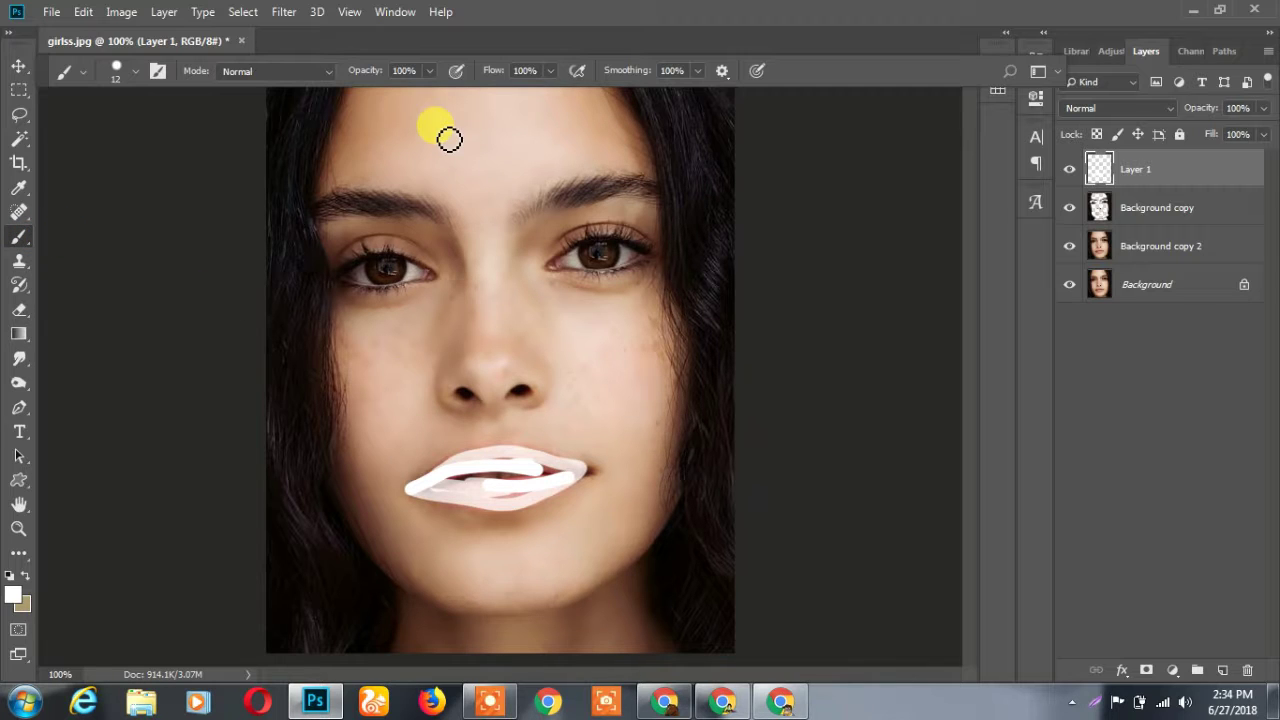
click(249, 76)
click(264, 68)
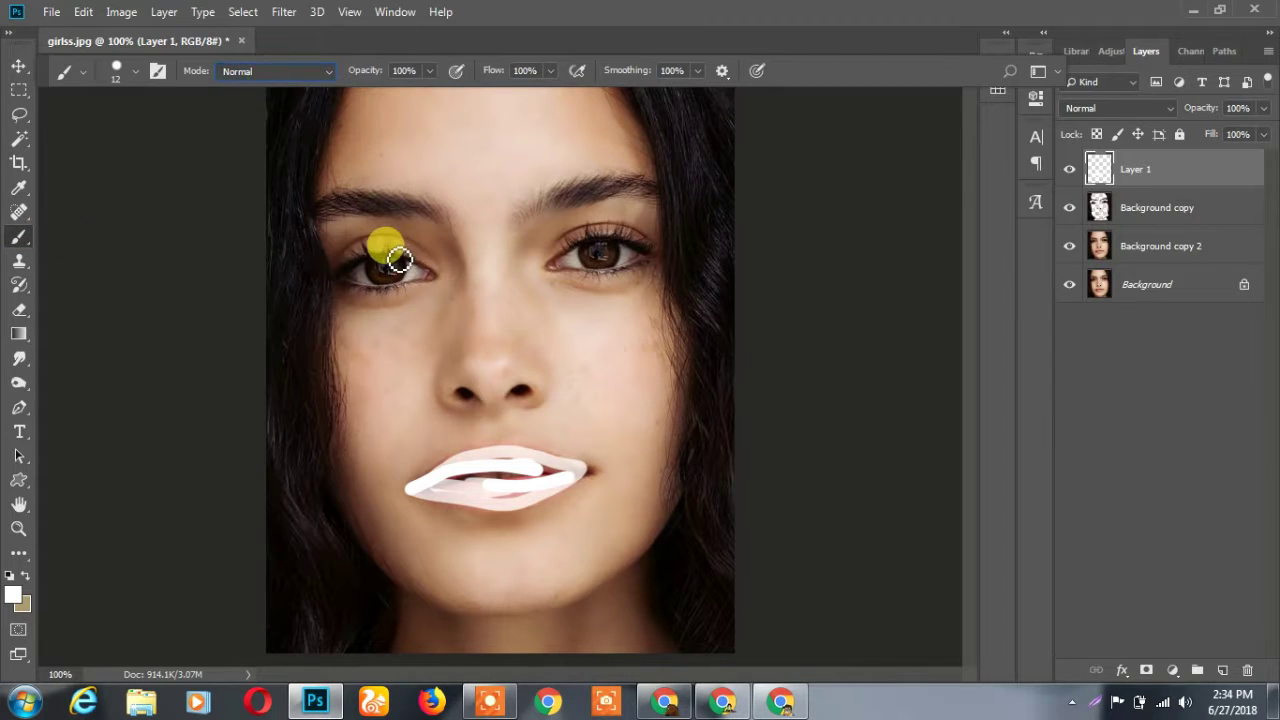
click(126, 77)
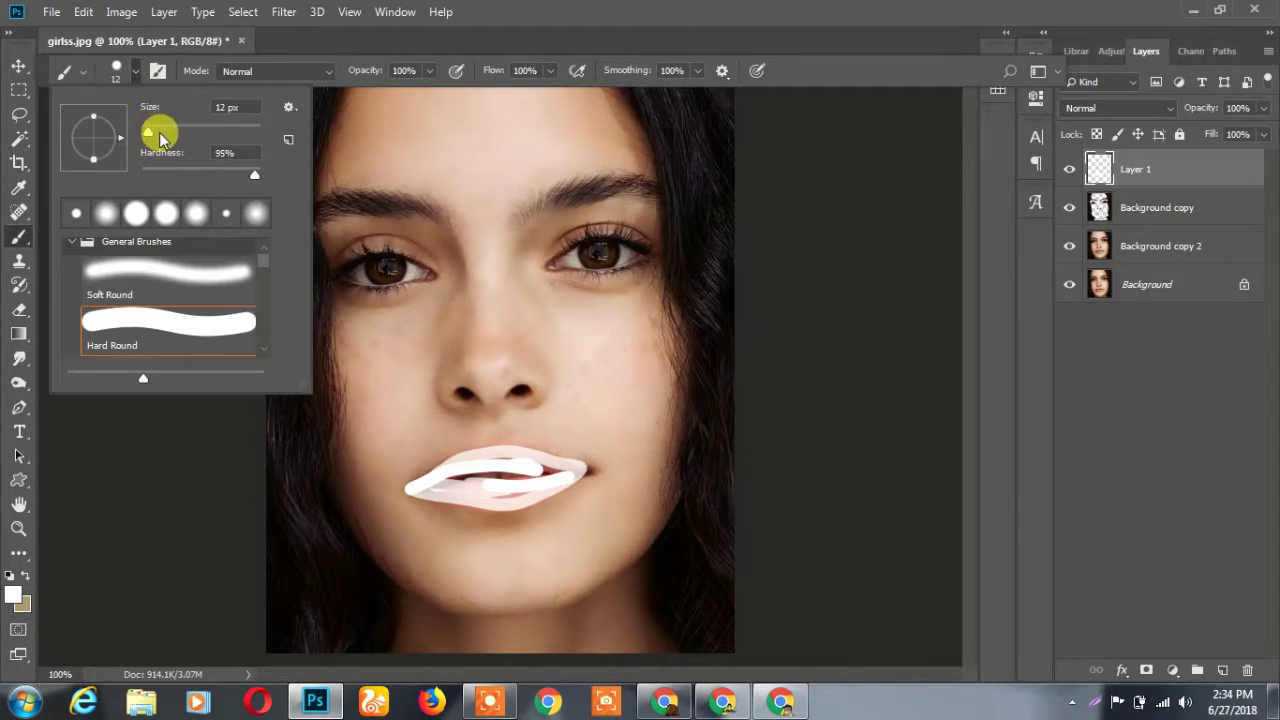
click(505, 445)
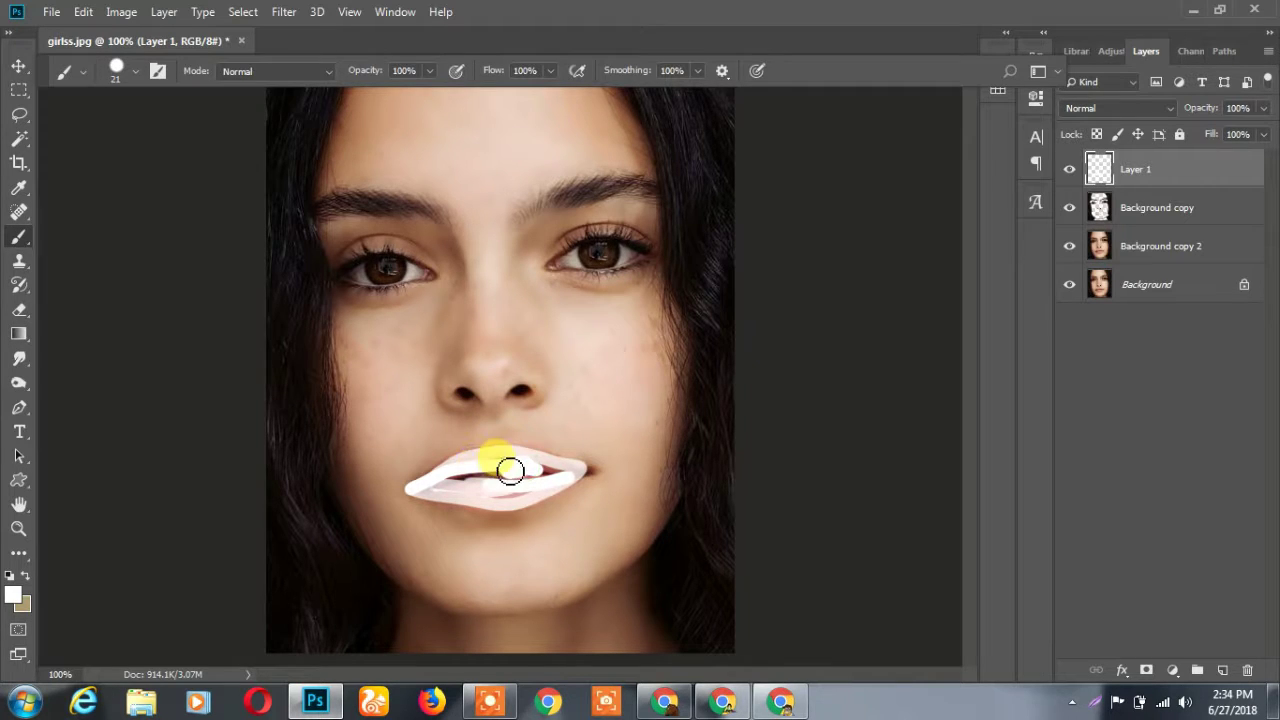
mouse_move(533, 470)
mouse_down()
mouse_move(560, 474)
mouse_move(509, 466)
mouse_move(443, 486)
mouse_move(489, 483)
mouse_move(426, 480)
mouse_move(524, 462)
mouse_move(497, 497)
mouse_move(437, 489)
mouse_move(567, 467)
mouse_move(509, 494)
mouse_move(531, 478)
mouse_up()
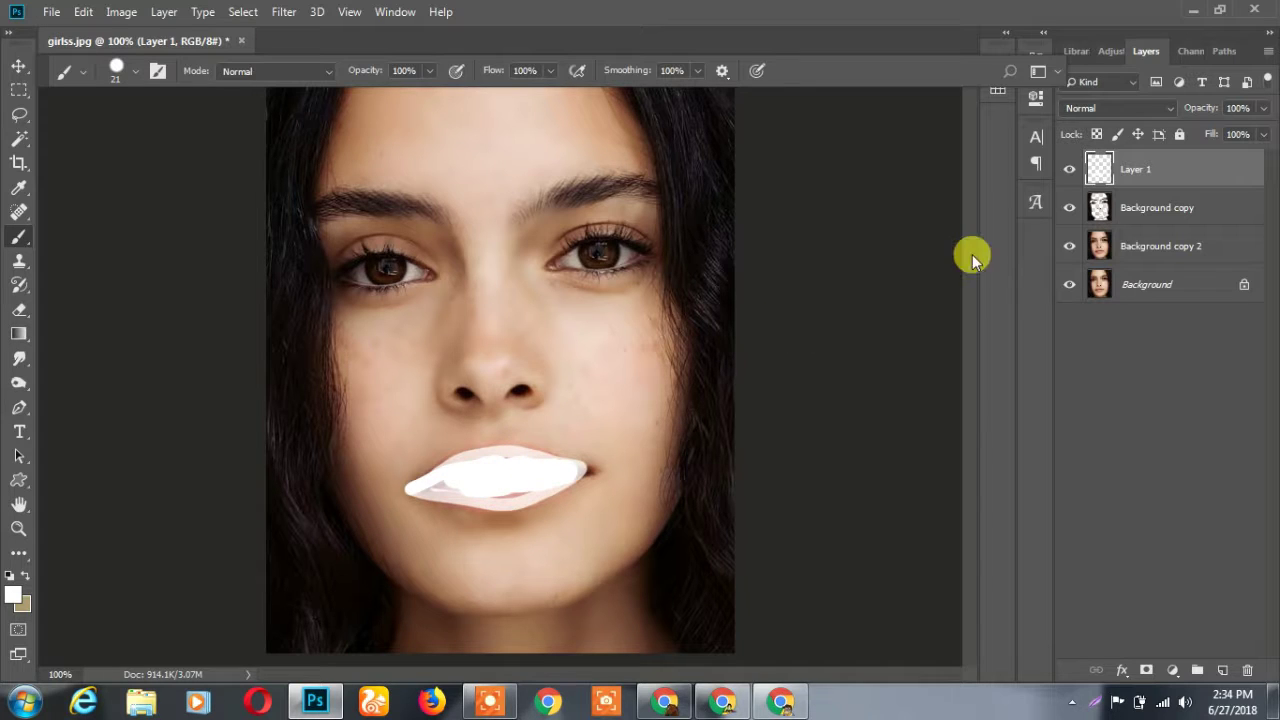
click(1172, 670)
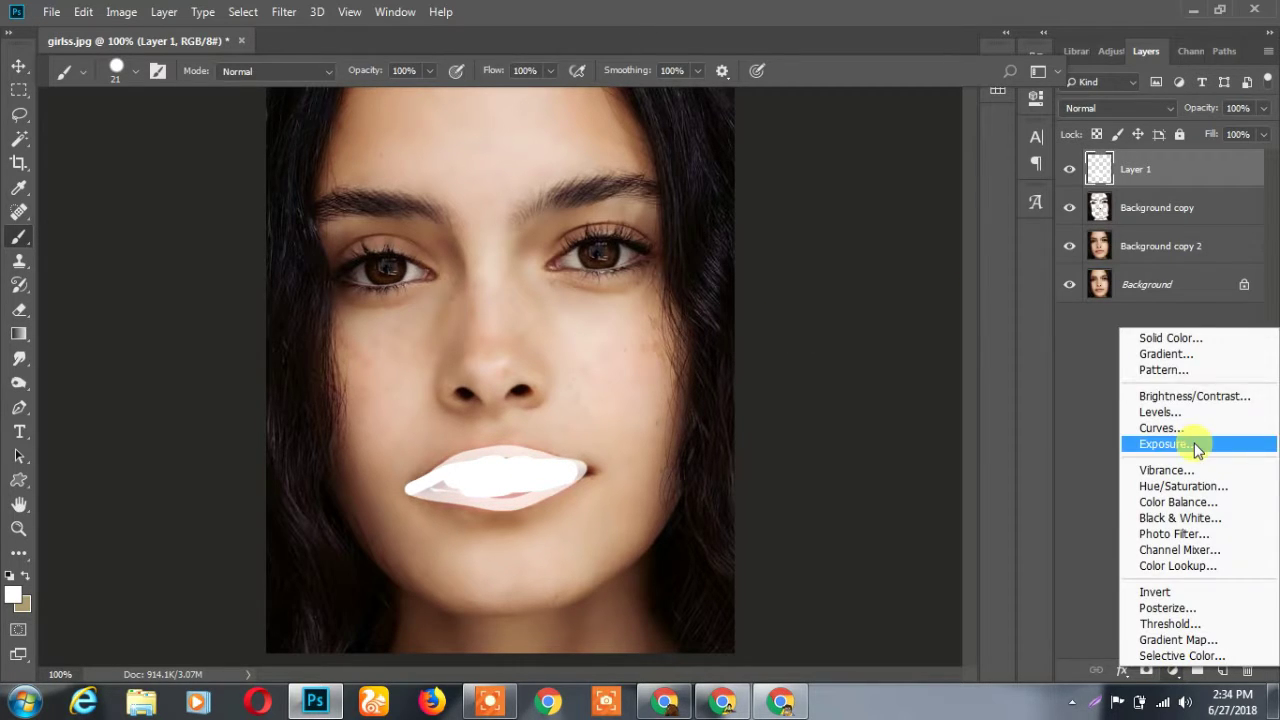
Add a red Solid Color fill layer, Color Fill 1.
click(1190, 346)
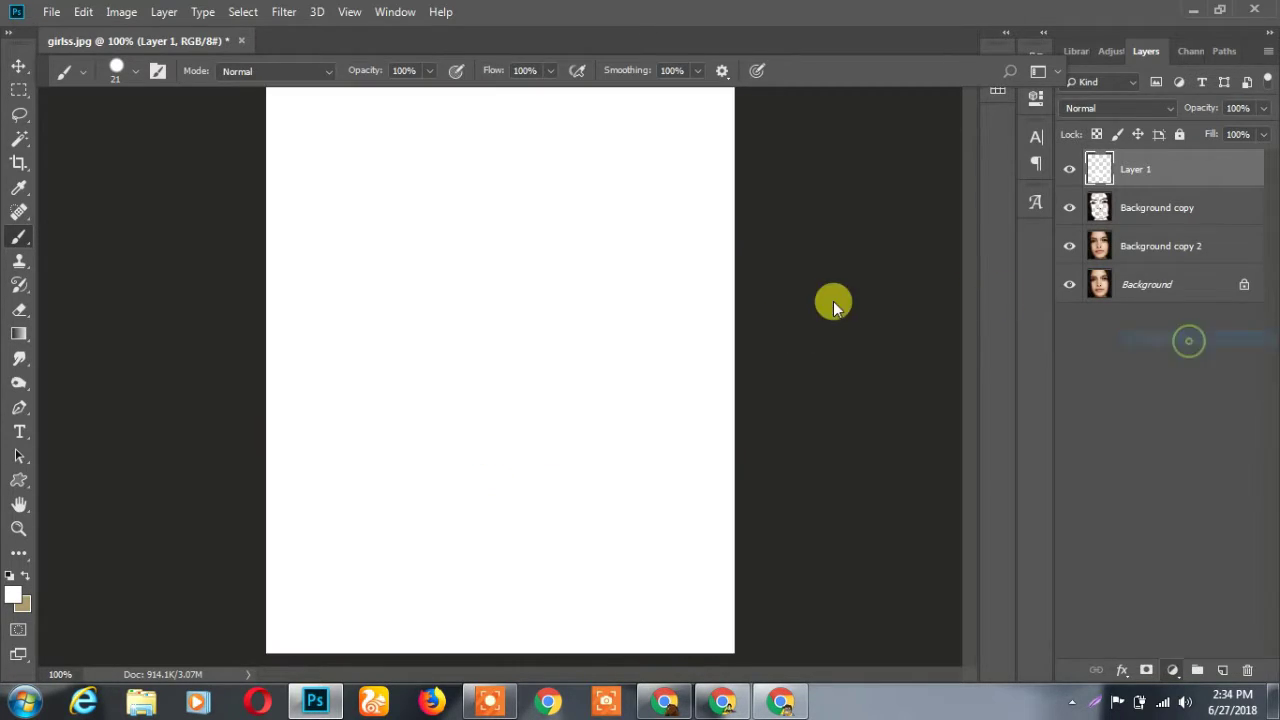
click(794, 355)
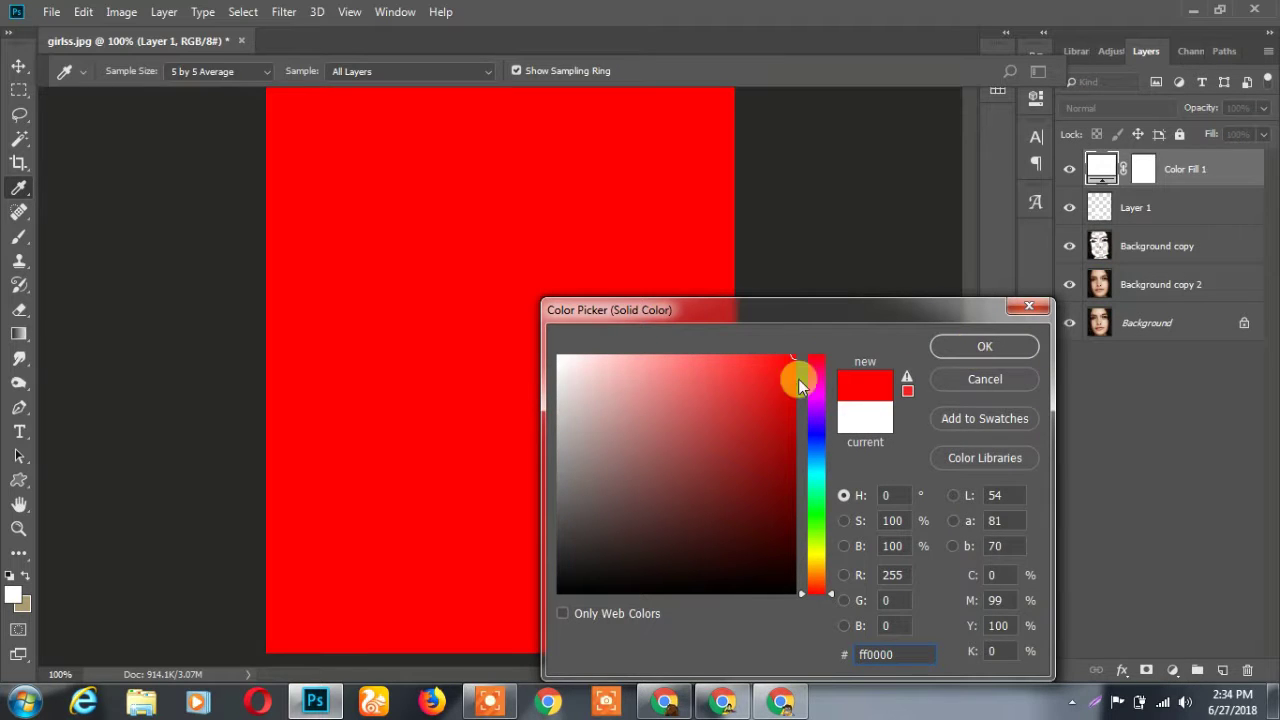
drag(798, 378, 786, 383)
click(960, 346)
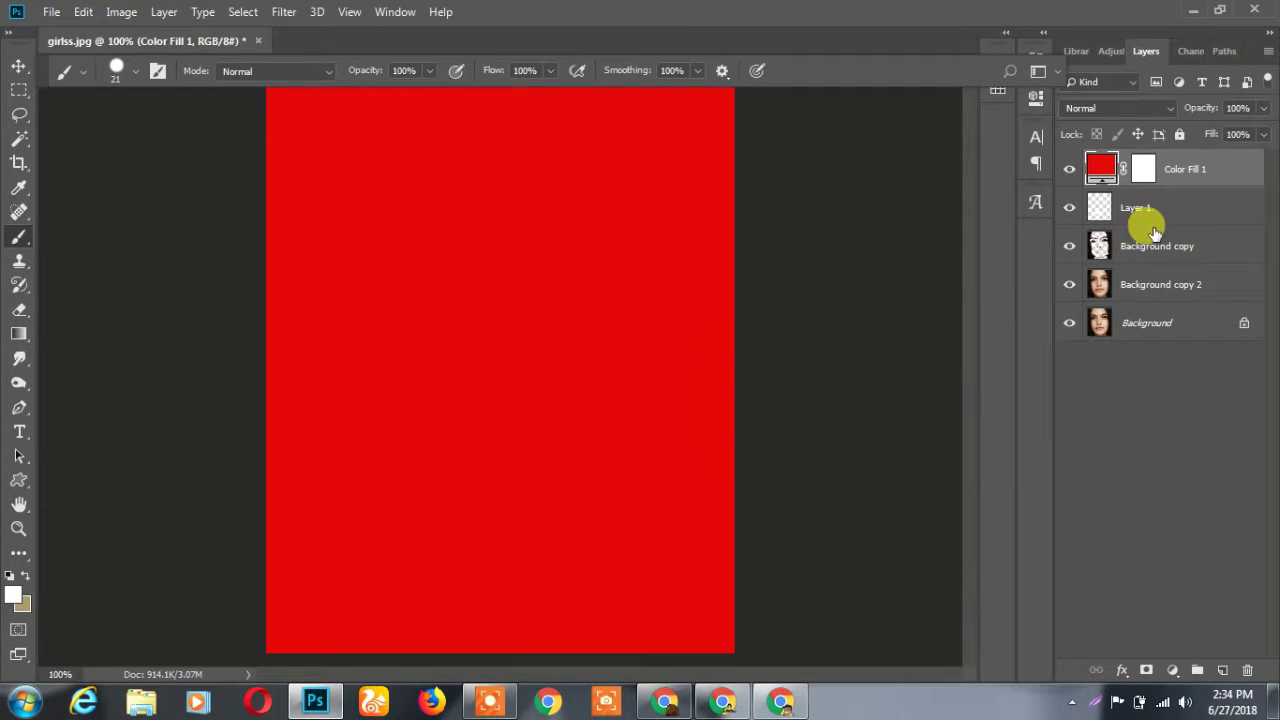
Clip Color Fill 1 to Layer 1 with Create Clipping Mask, then select Layer 1.
key(super)
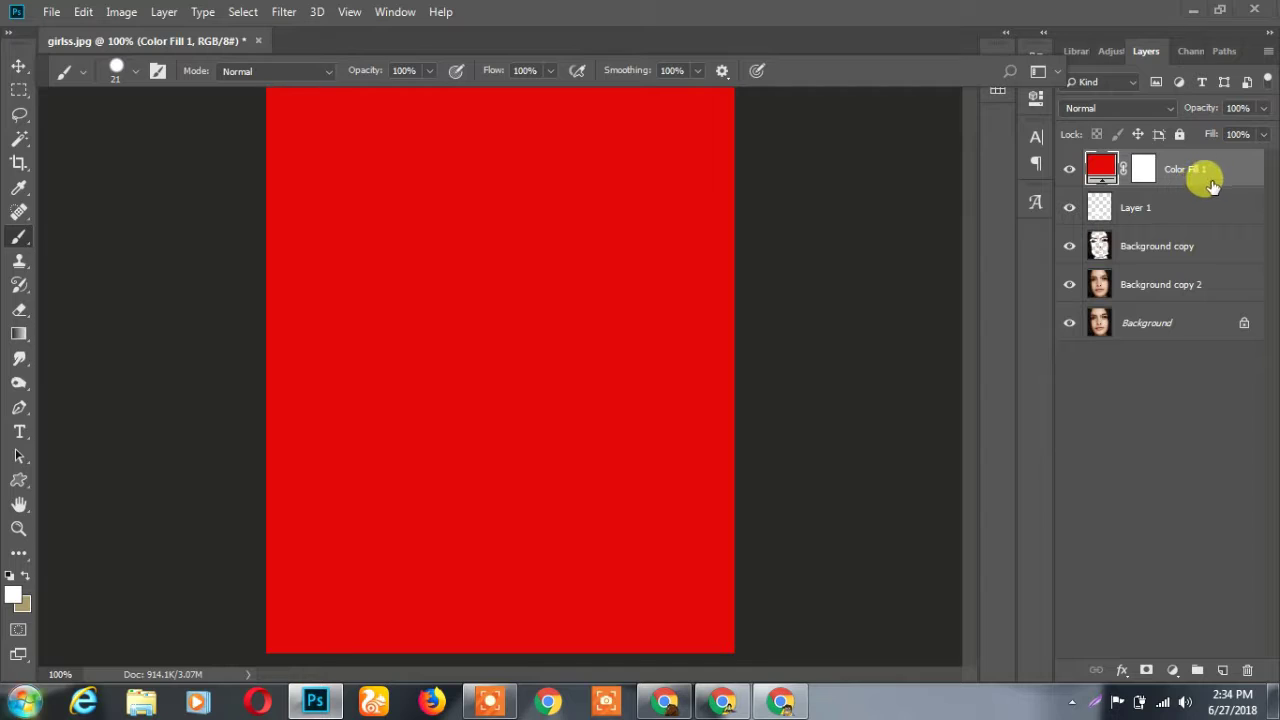
drag(1207, 191, 1208, 181)
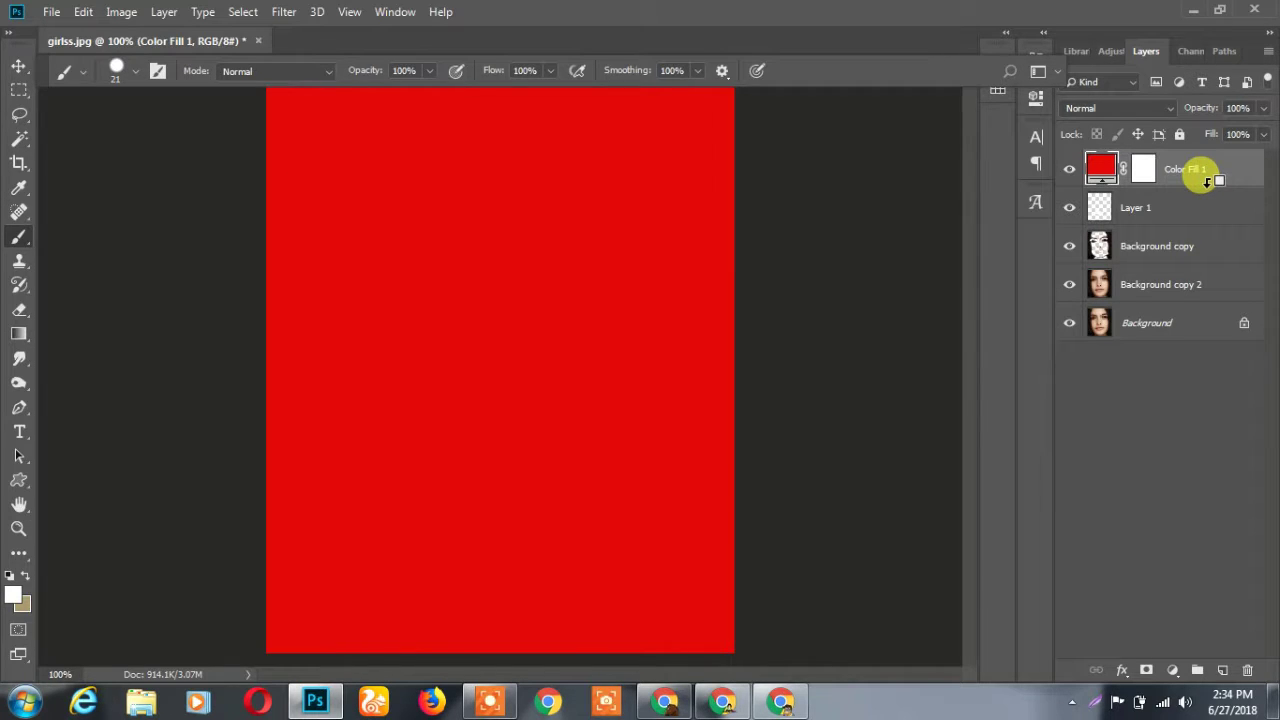
alt+click(1207, 183)
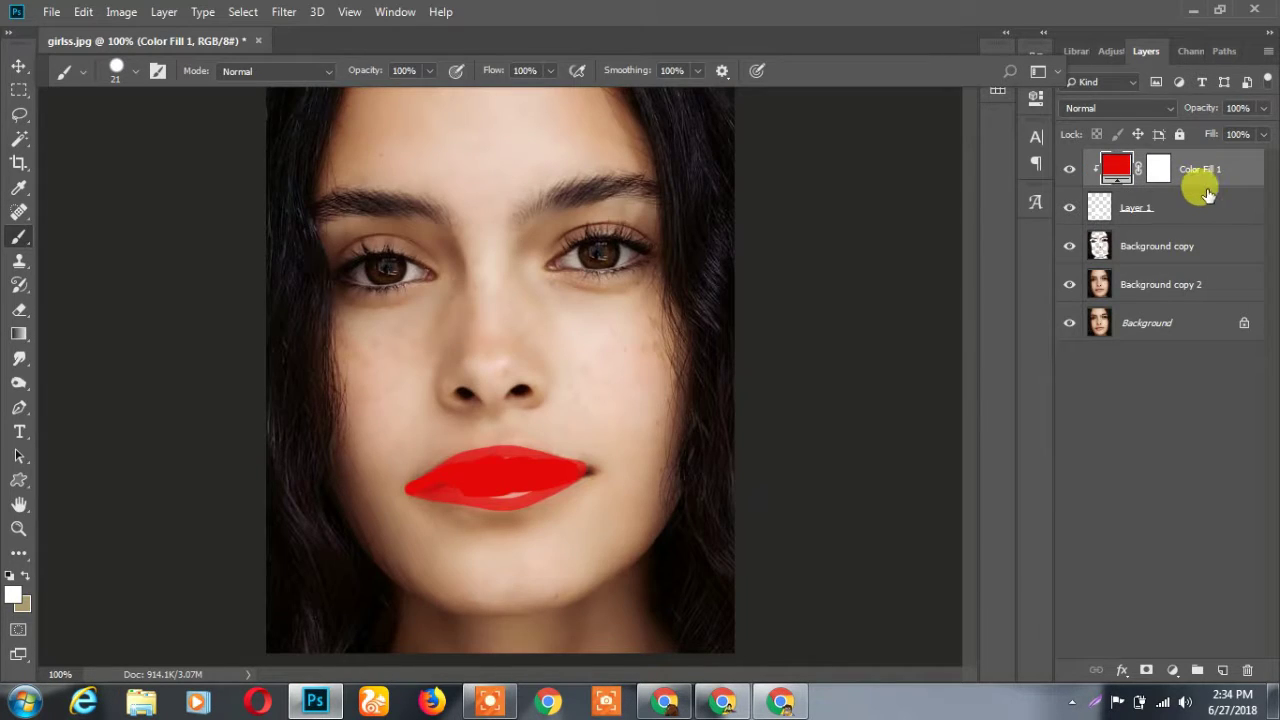
alt+click(1198, 190)
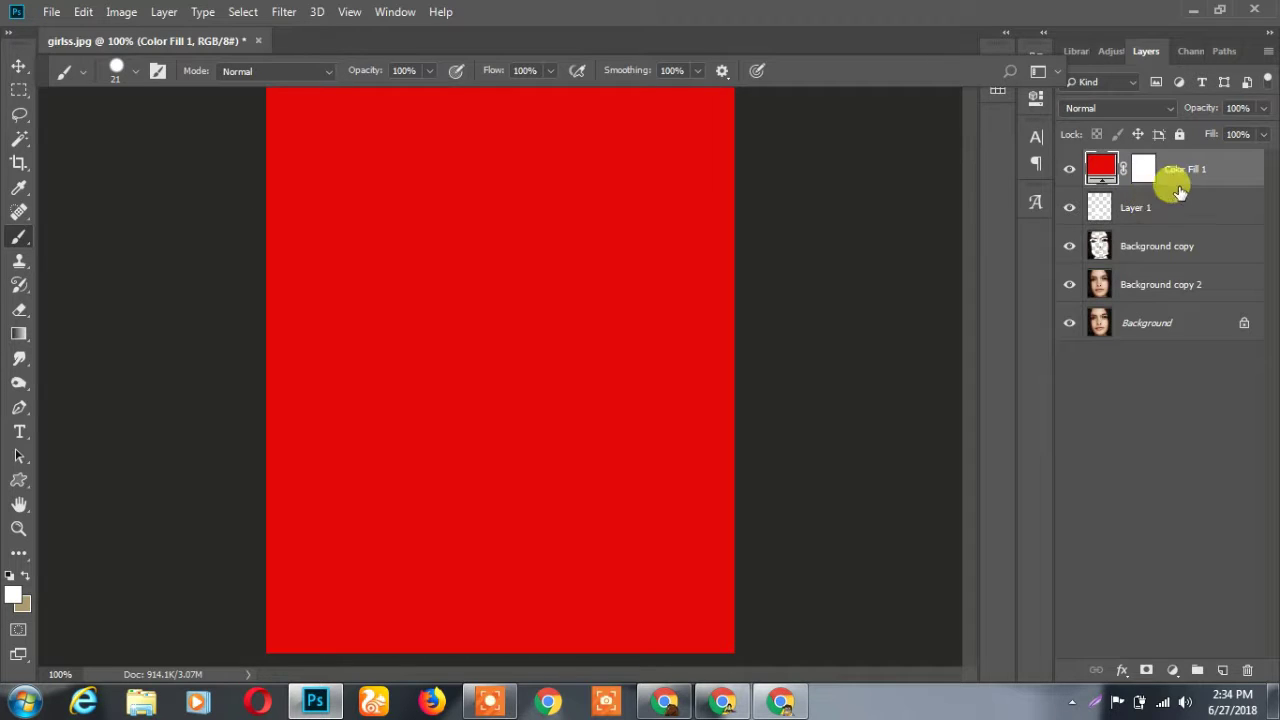
right_click(1187, 176)
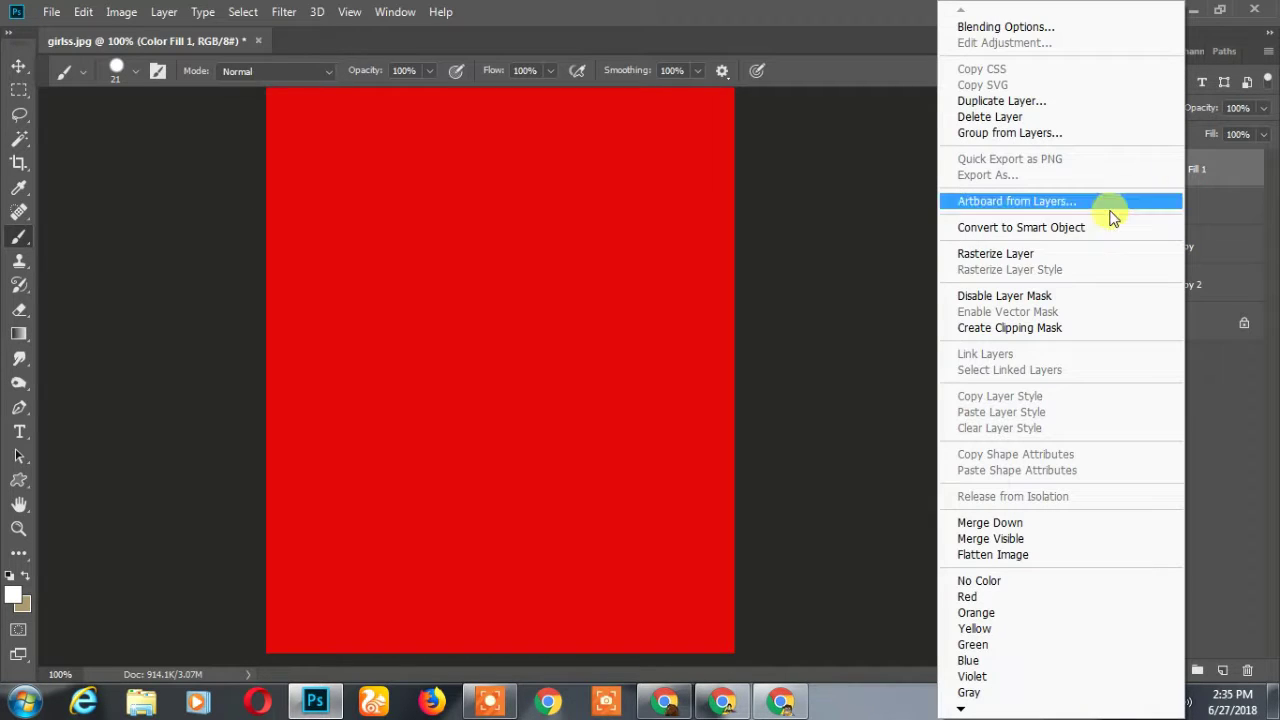
click(1045, 330)
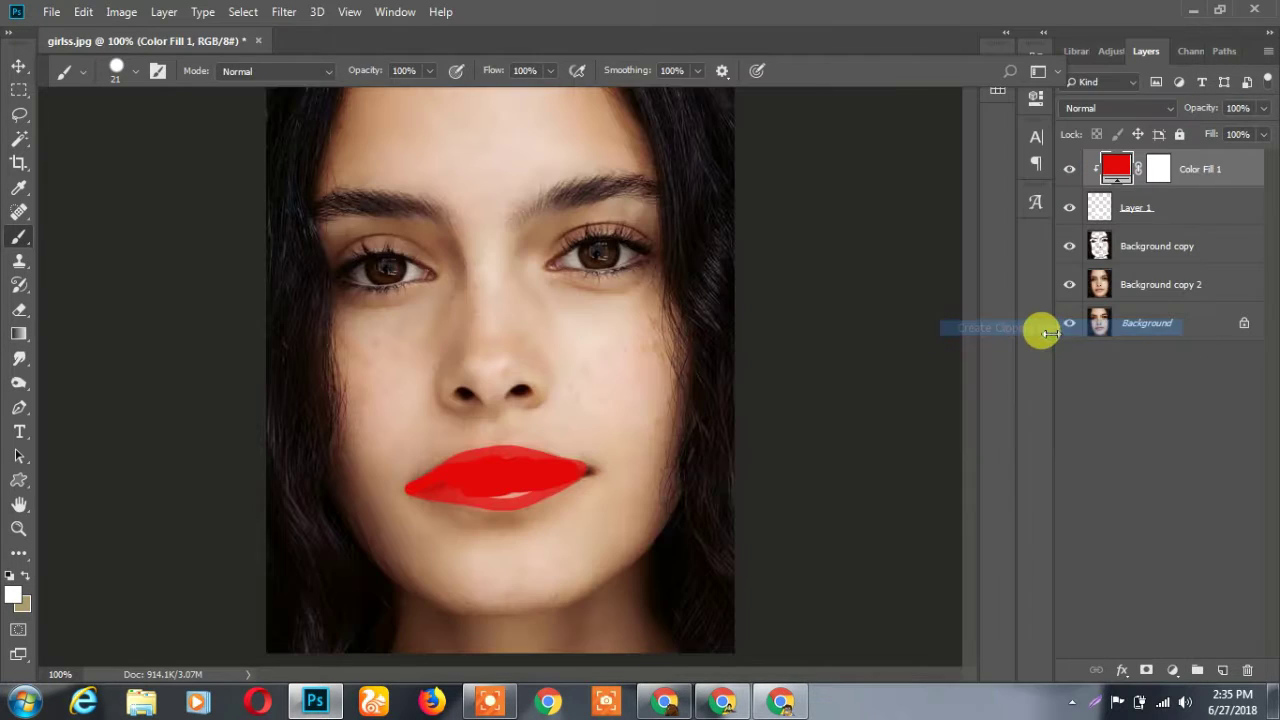
right_click(1201, 178)
click(1072, 327)
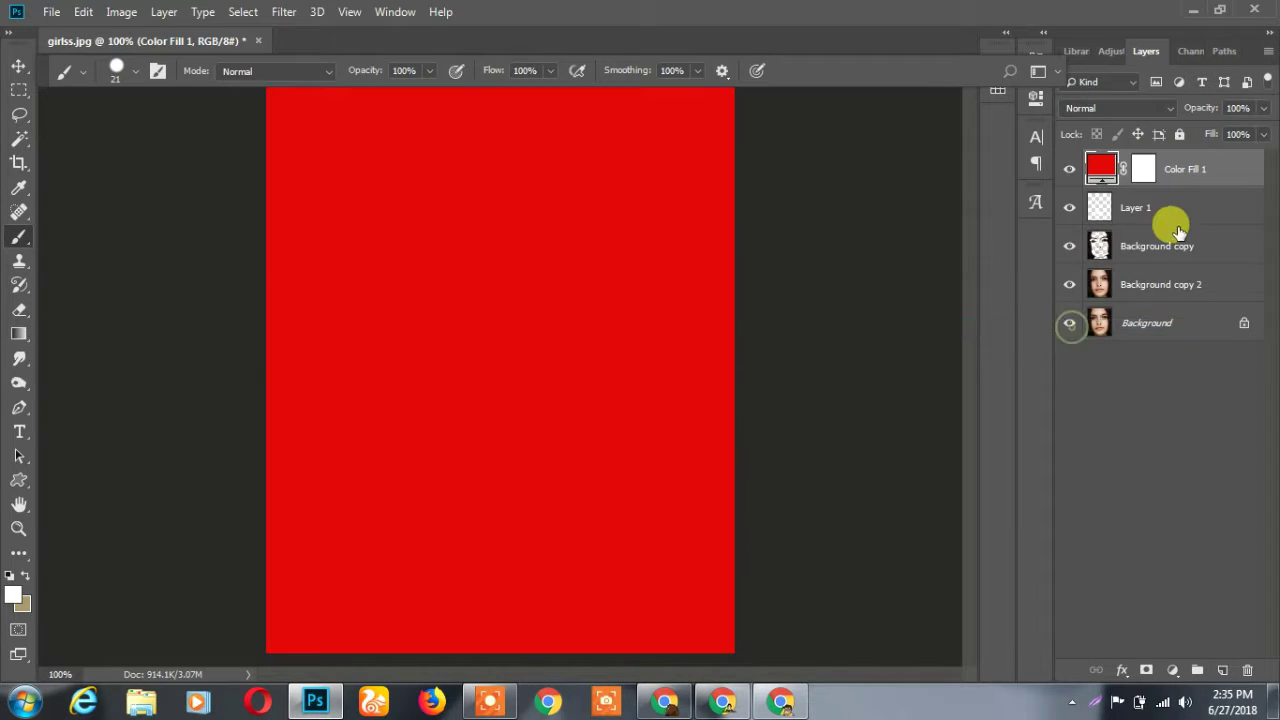
right_click(1199, 173)
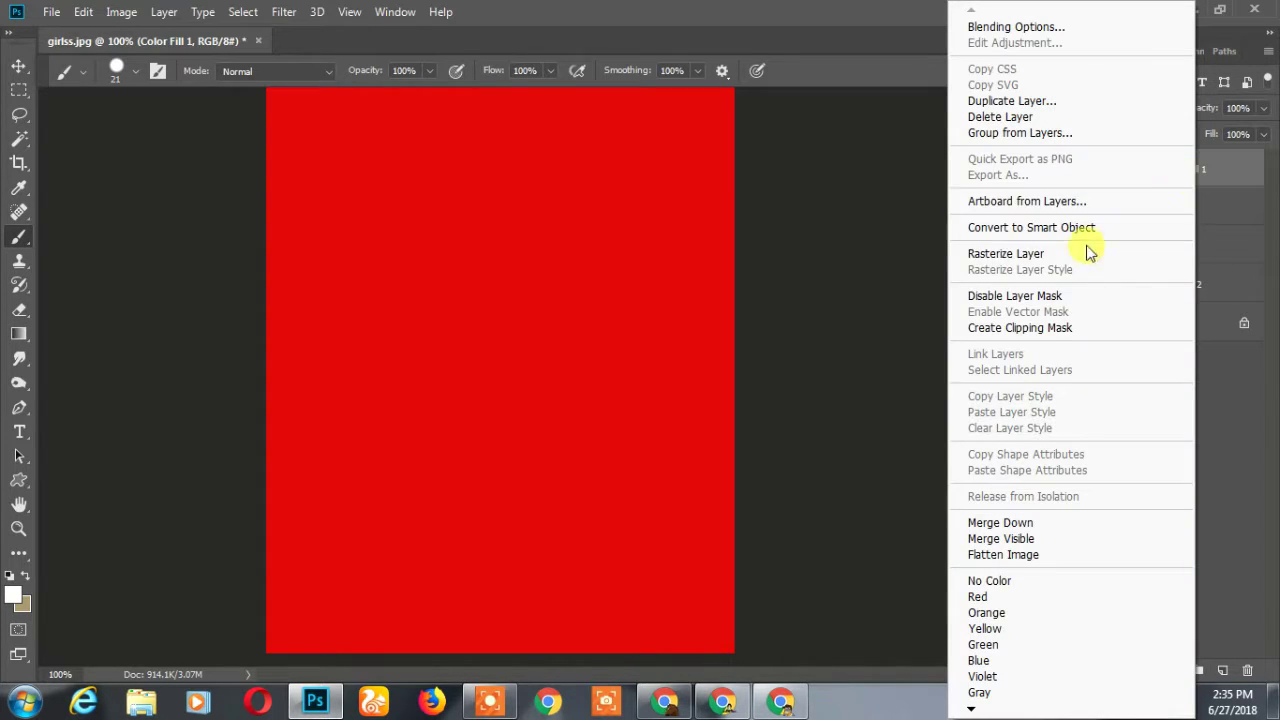
click(1041, 325)
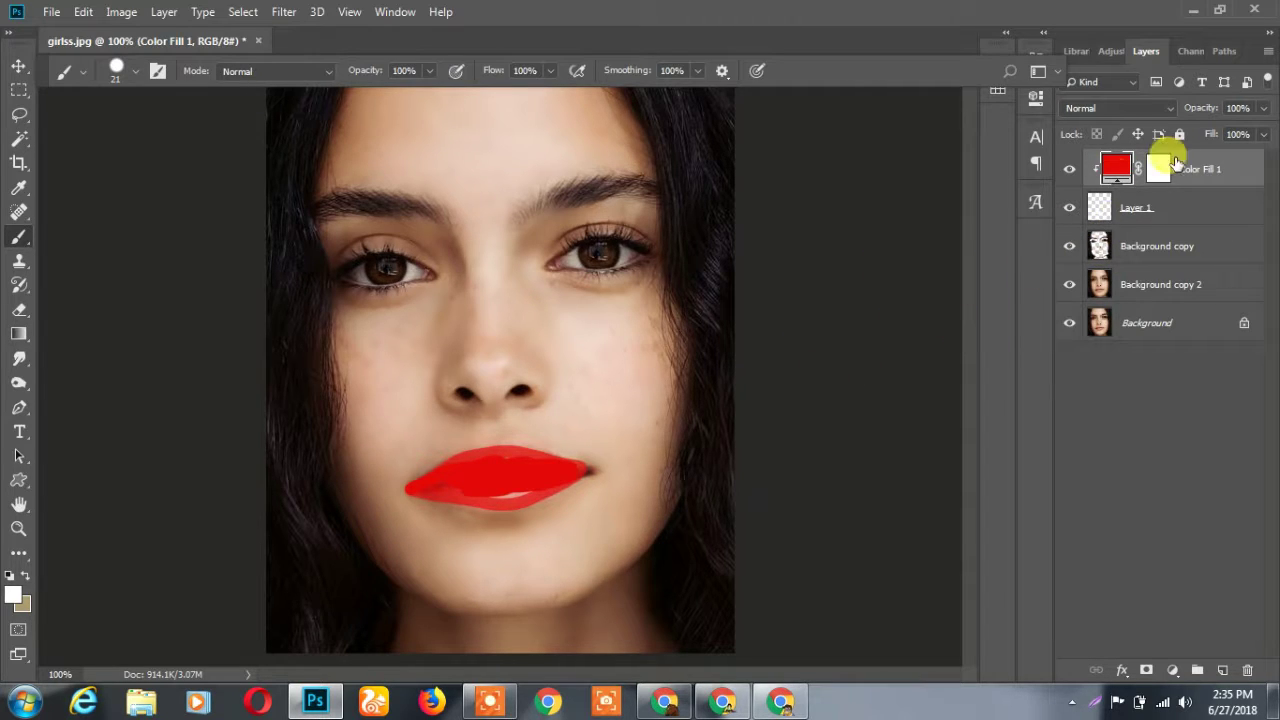
click(1098, 210)
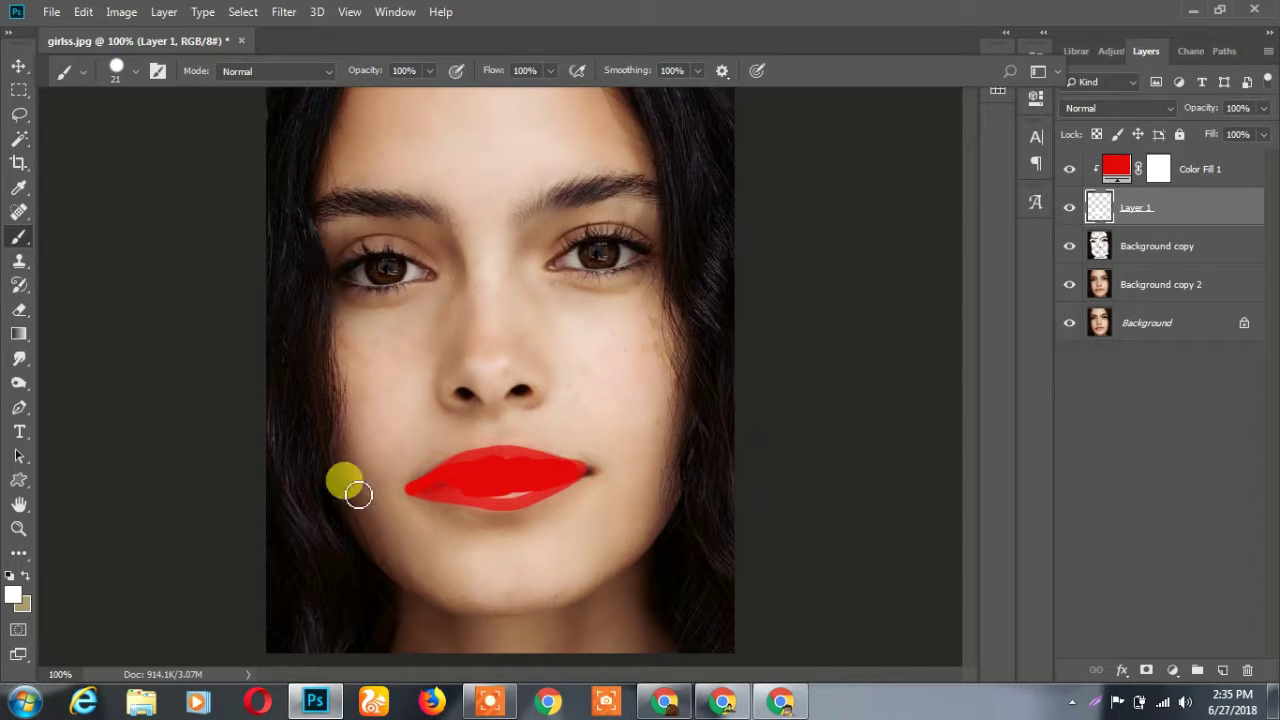
Paint more on Layer 1 to fill the lip shape out to the right mouth corner.
mouse_move(571, 466)
mouse_down()
mouse_move(555, 484)
mouse_move(433, 493)
mouse_move(446, 475)
mouse_move(508, 458)
mouse_move(578, 470)
mouse_move(506, 480)
mouse_move(576, 478)
mouse_move(500, 506)
mouse_move(420, 491)
mouse_move(473, 484)
mouse_move(426, 487)
mouse_move(471, 457)
mouse_move(561, 466)
mouse_up()
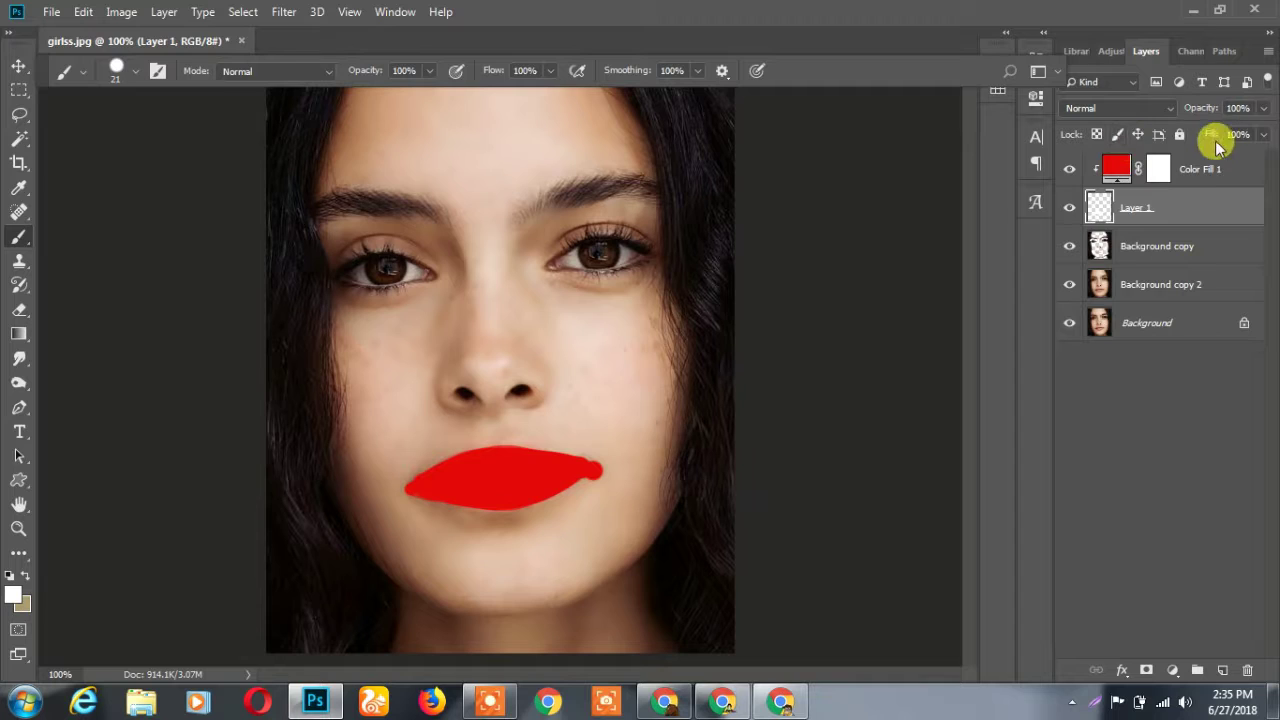
Set Layer 1 to Overlay blend mode and lower its Fill to 24%.
click(1110, 165)
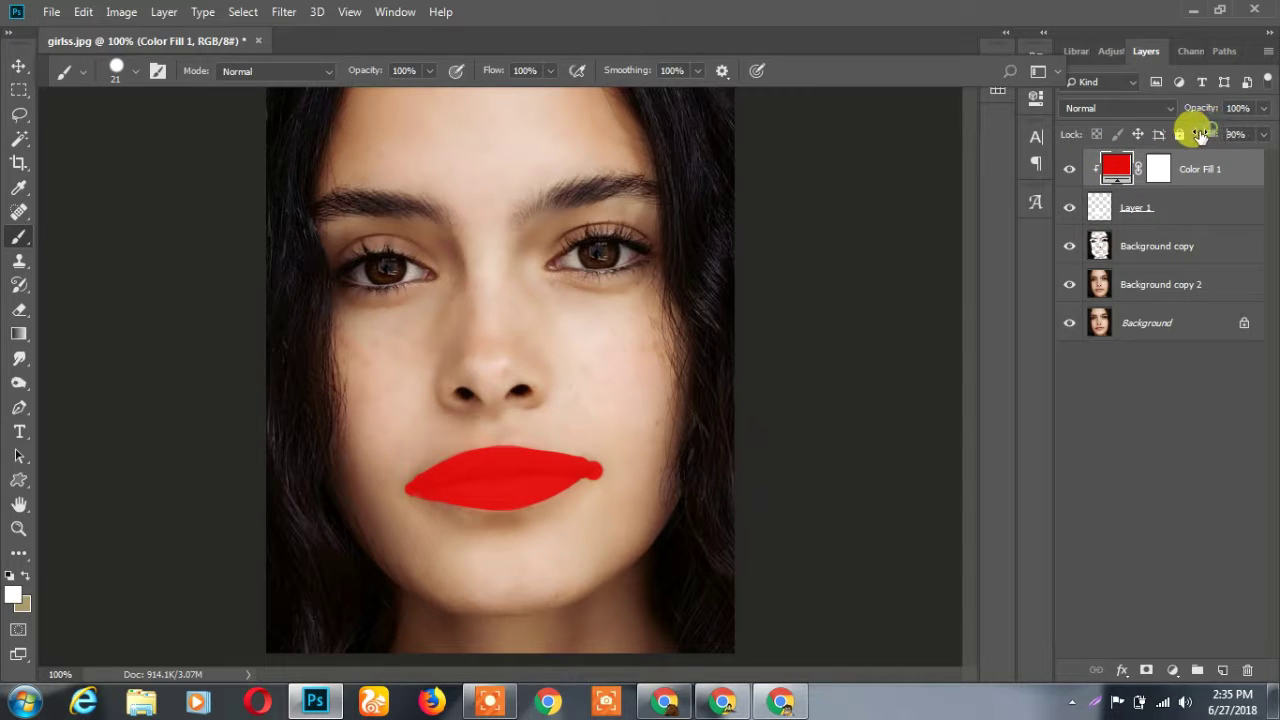
drag(1212, 130, 1185, 136)
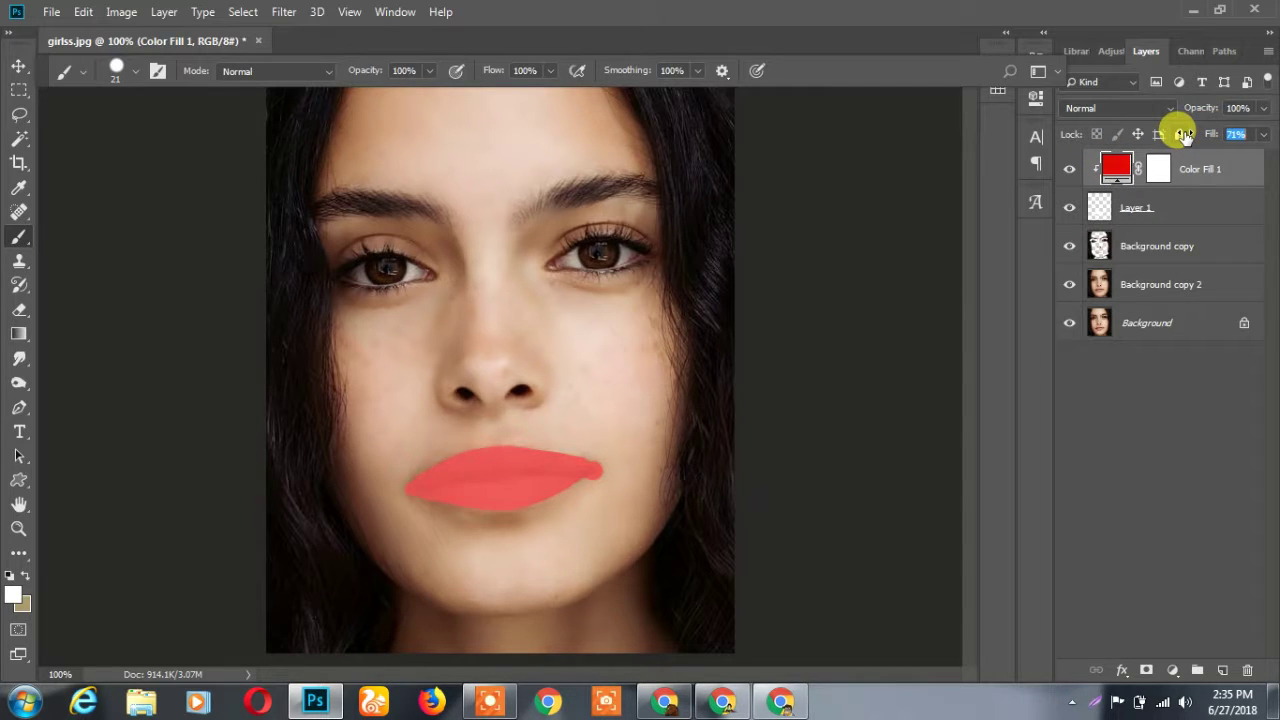
click(1100, 207)
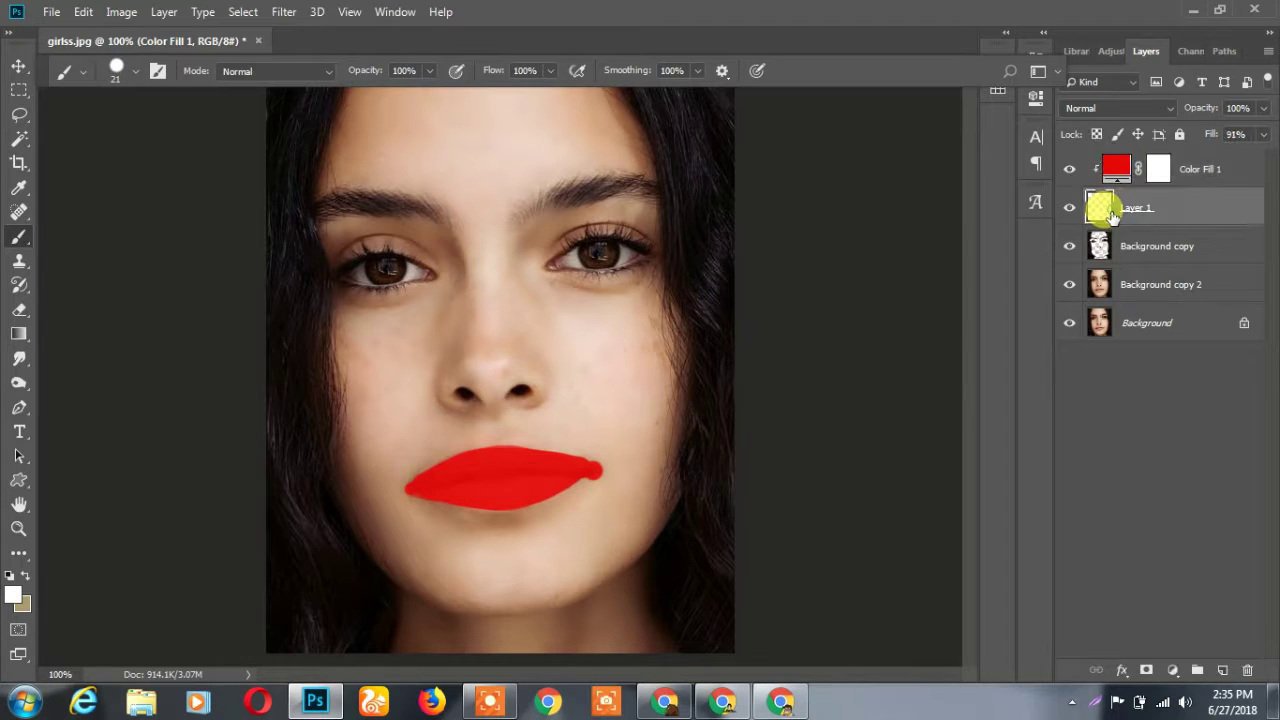
click(1105, 110)
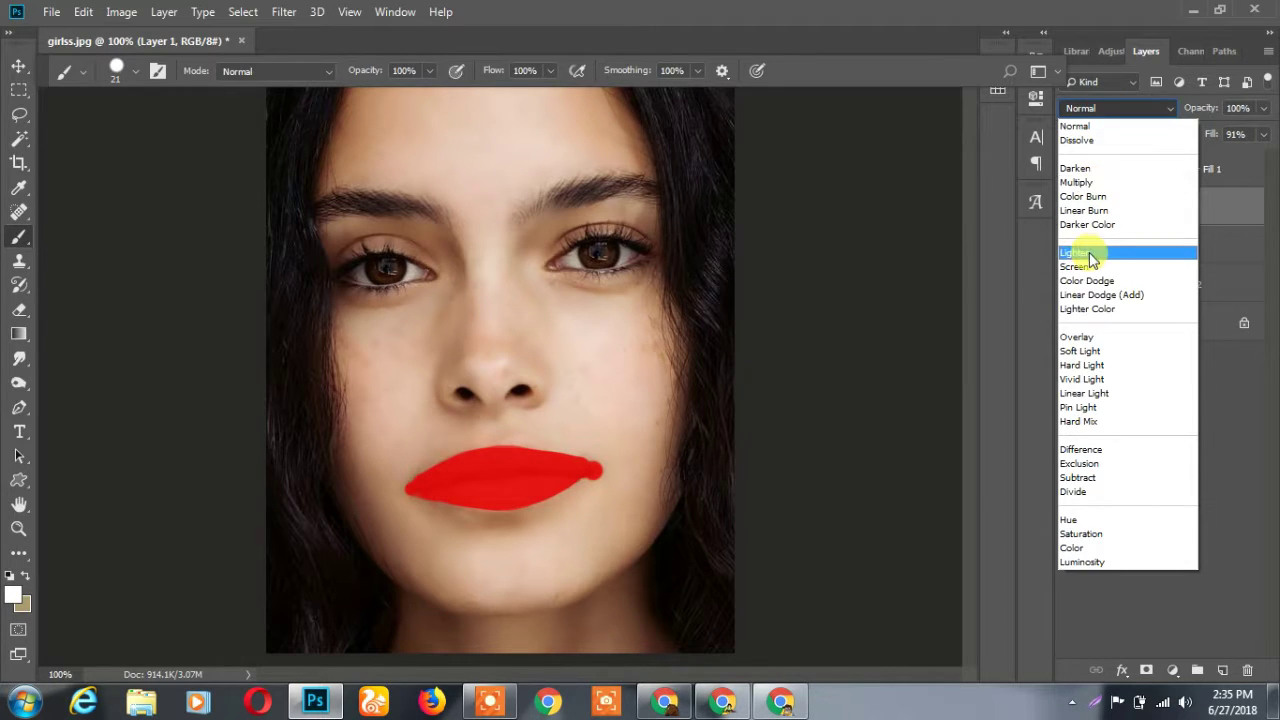
click(1089, 255)
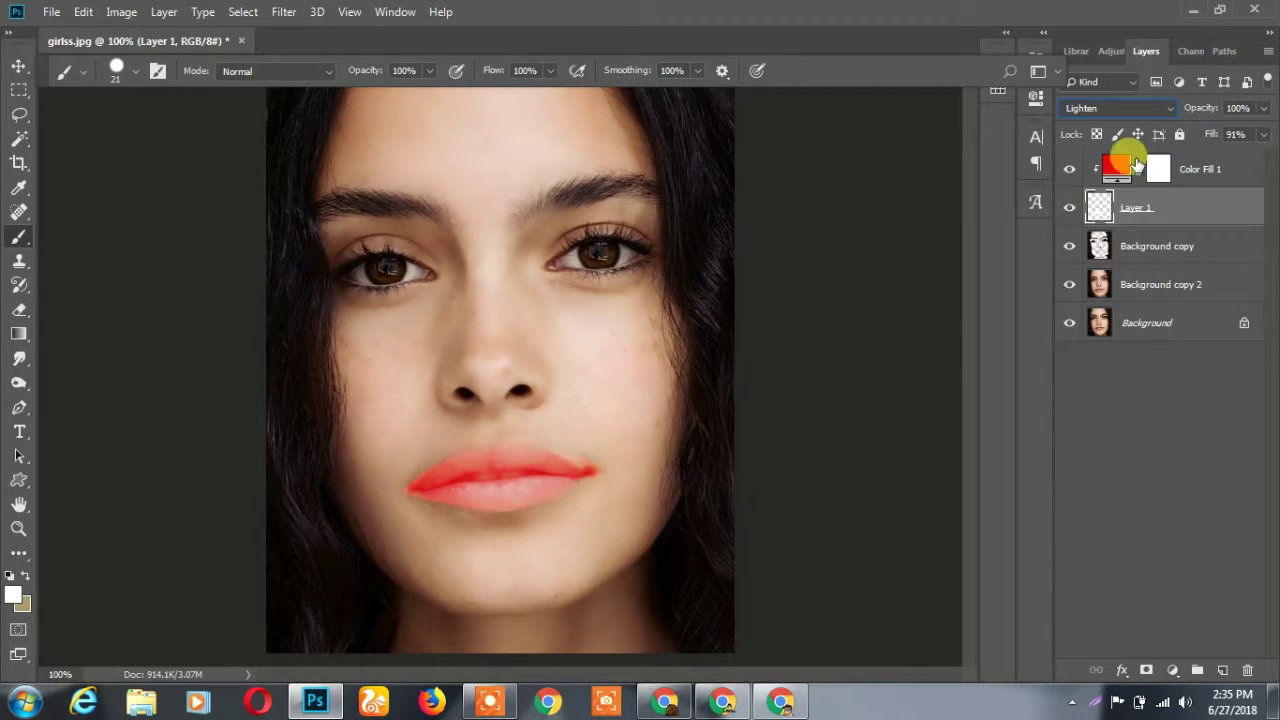
key(Down)
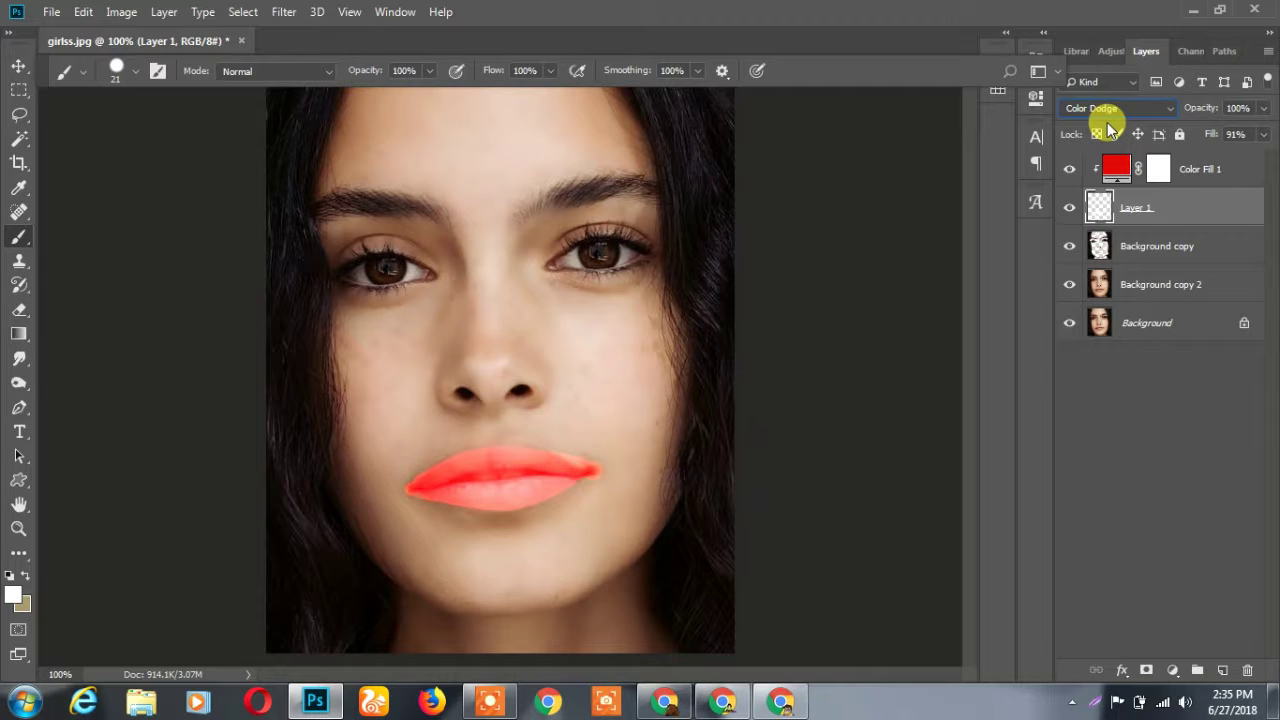
key(Down)
key(Down)
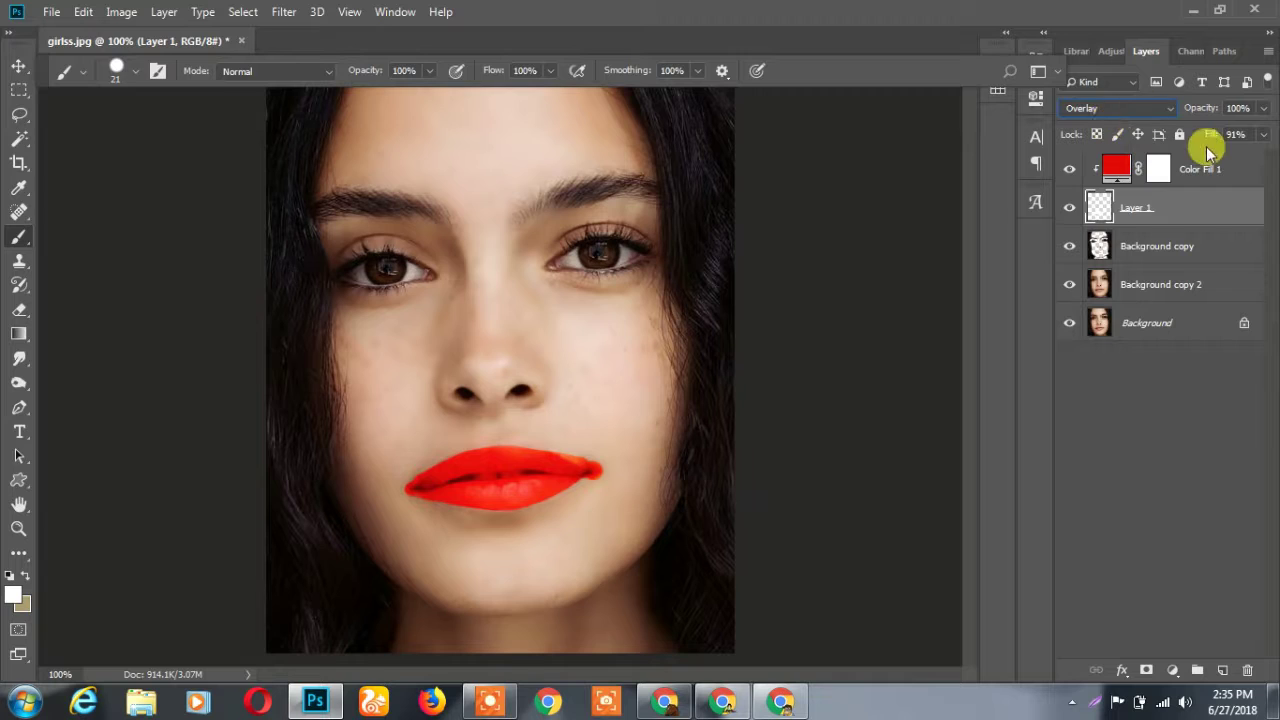
drag(1230, 134, 1160, 135)
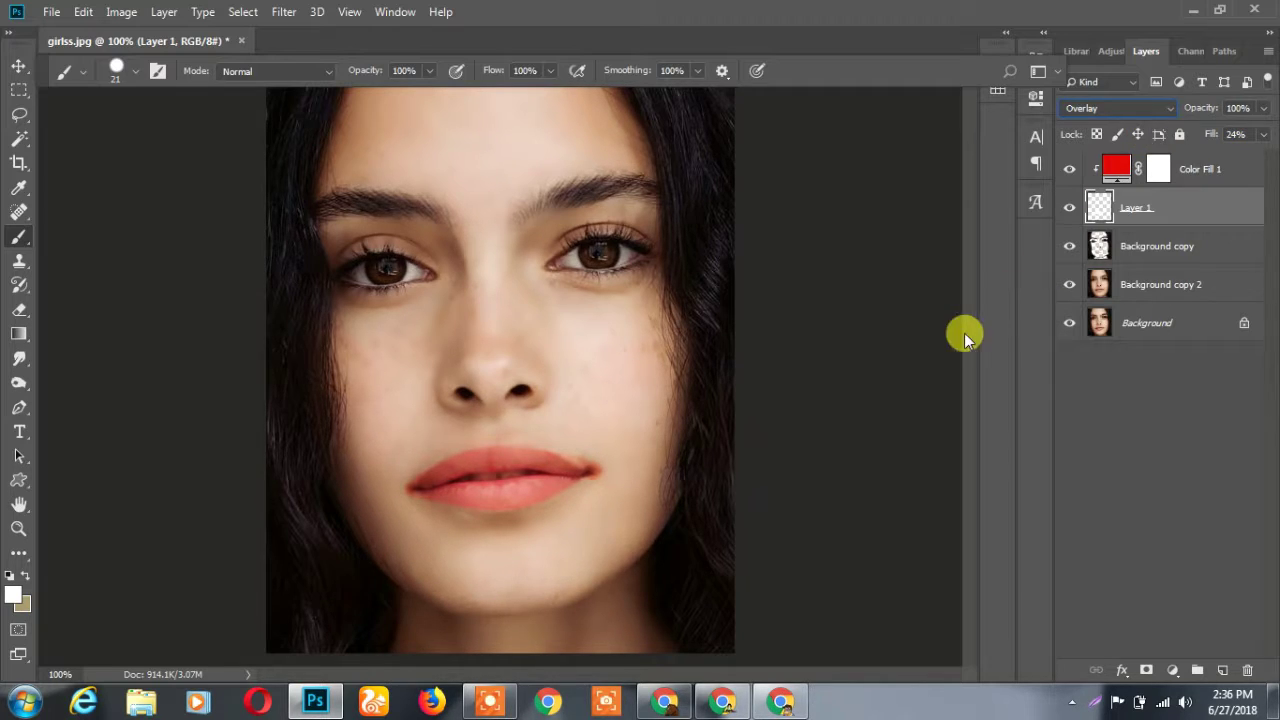
Zoom to 200% and erase the stray coral tint around the lower lip.
key(ctrl+plus)
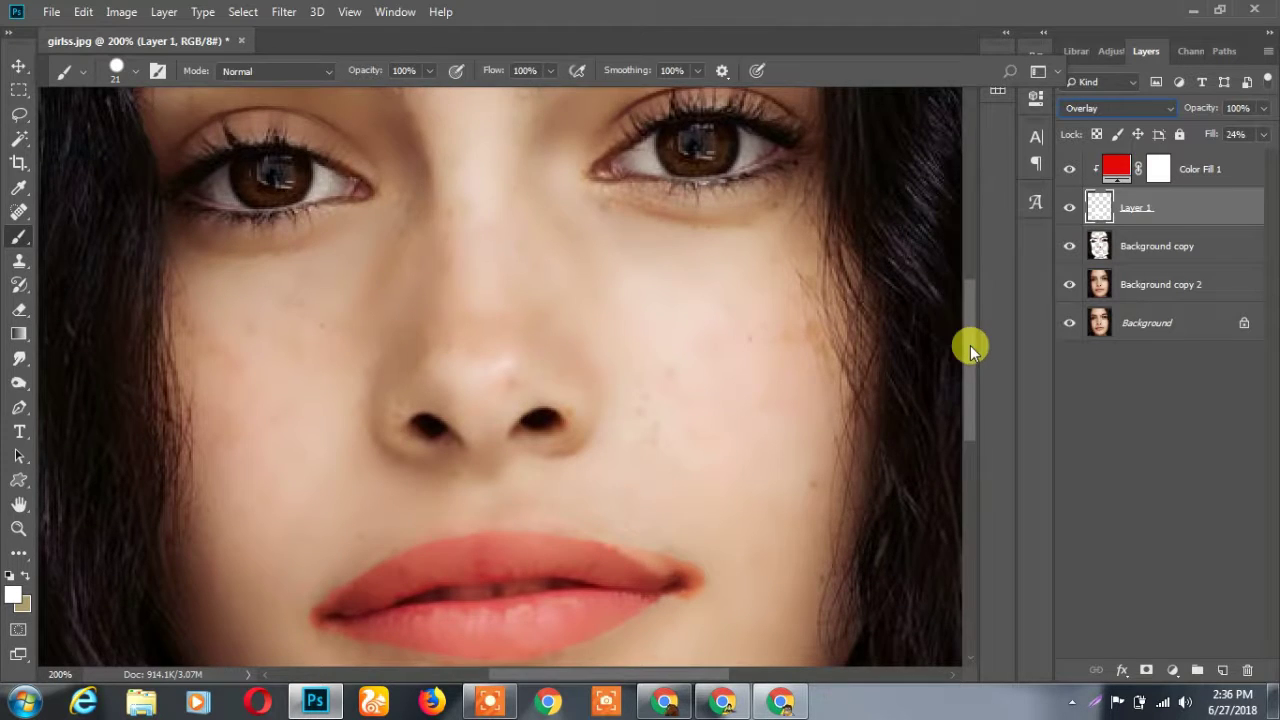
drag(970, 345, 974, 386)
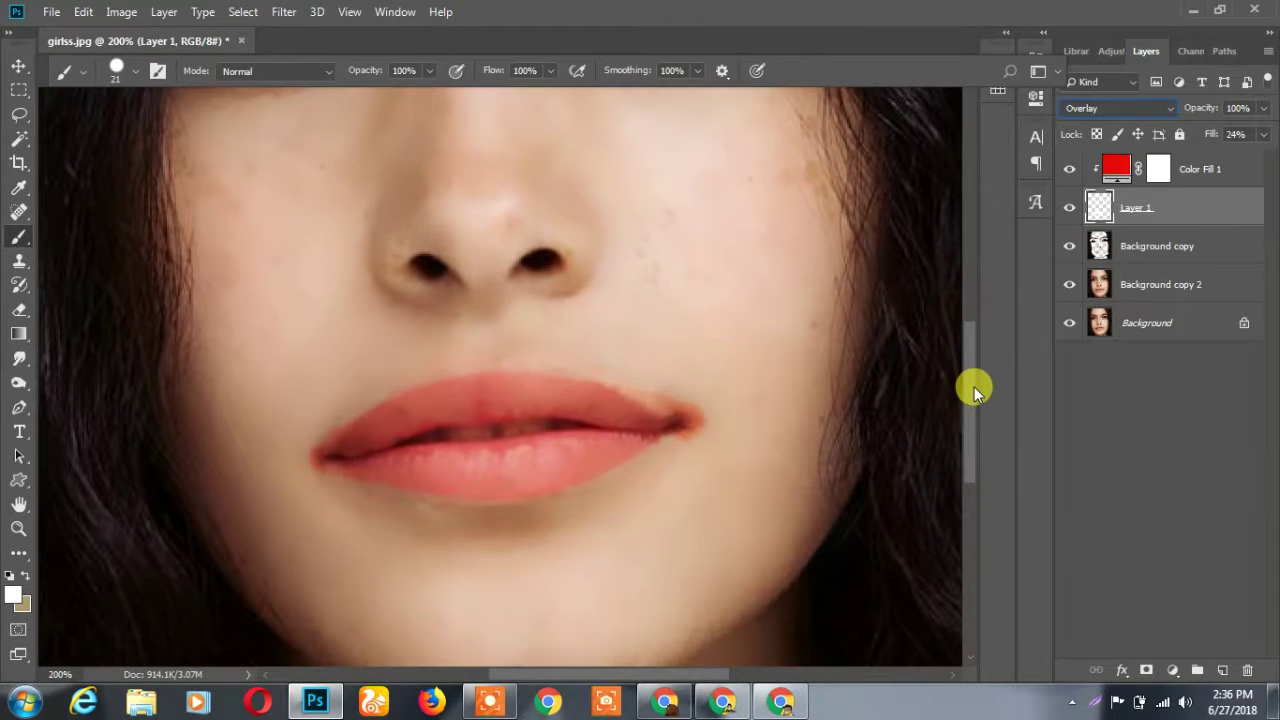
click(19, 308)
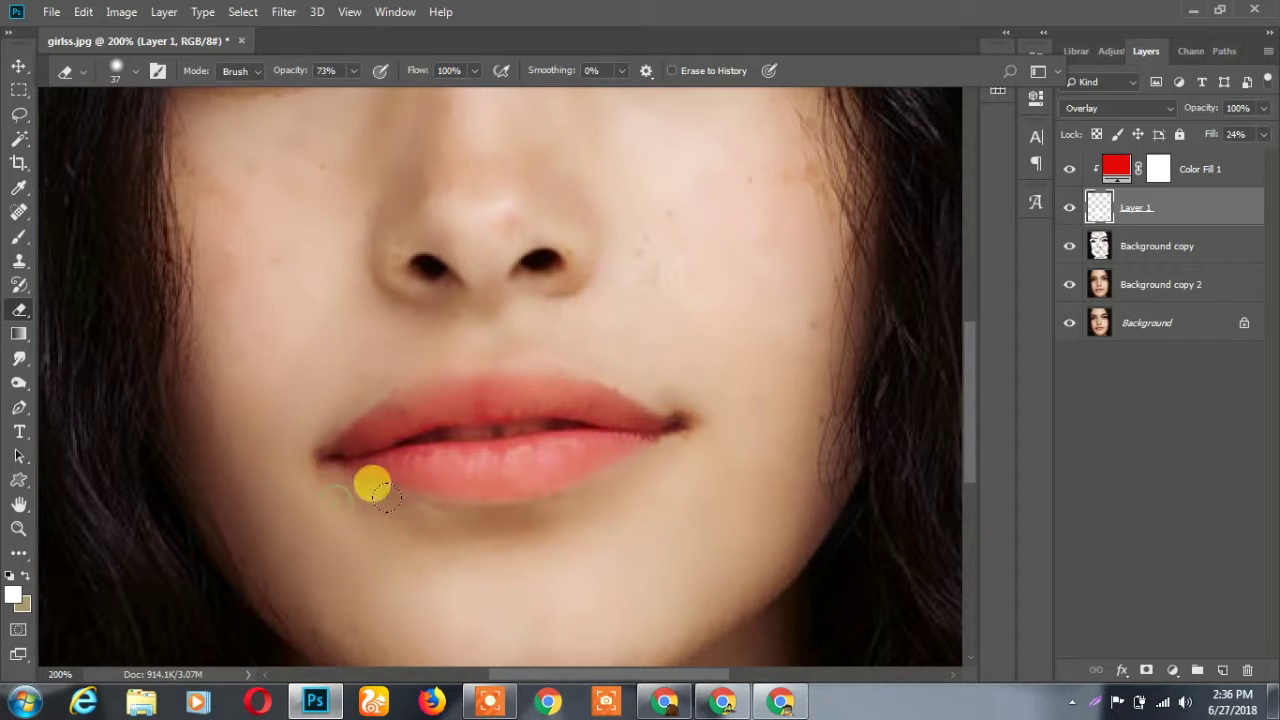
drag(314, 486, 543, 514)
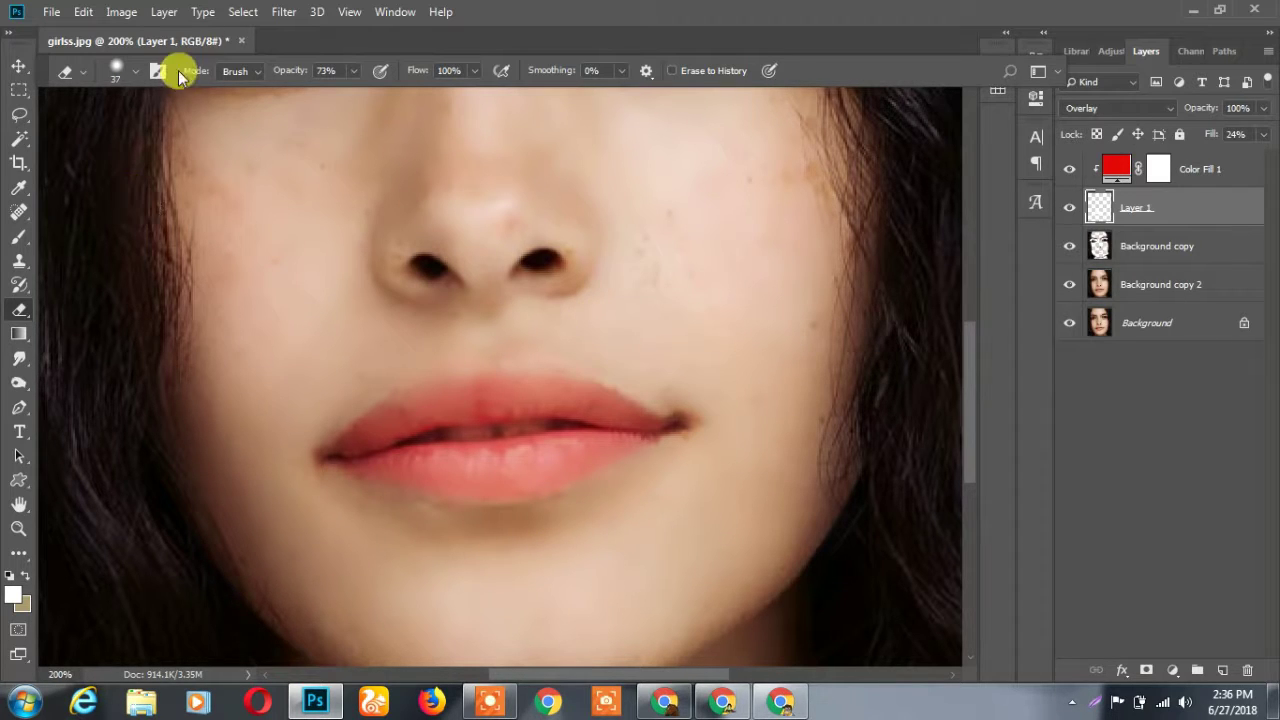
Shrink the eraser to 9 px and clear the excess colour along the lip edge.
click(126, 76)
drag(135, 112, 122, 118)
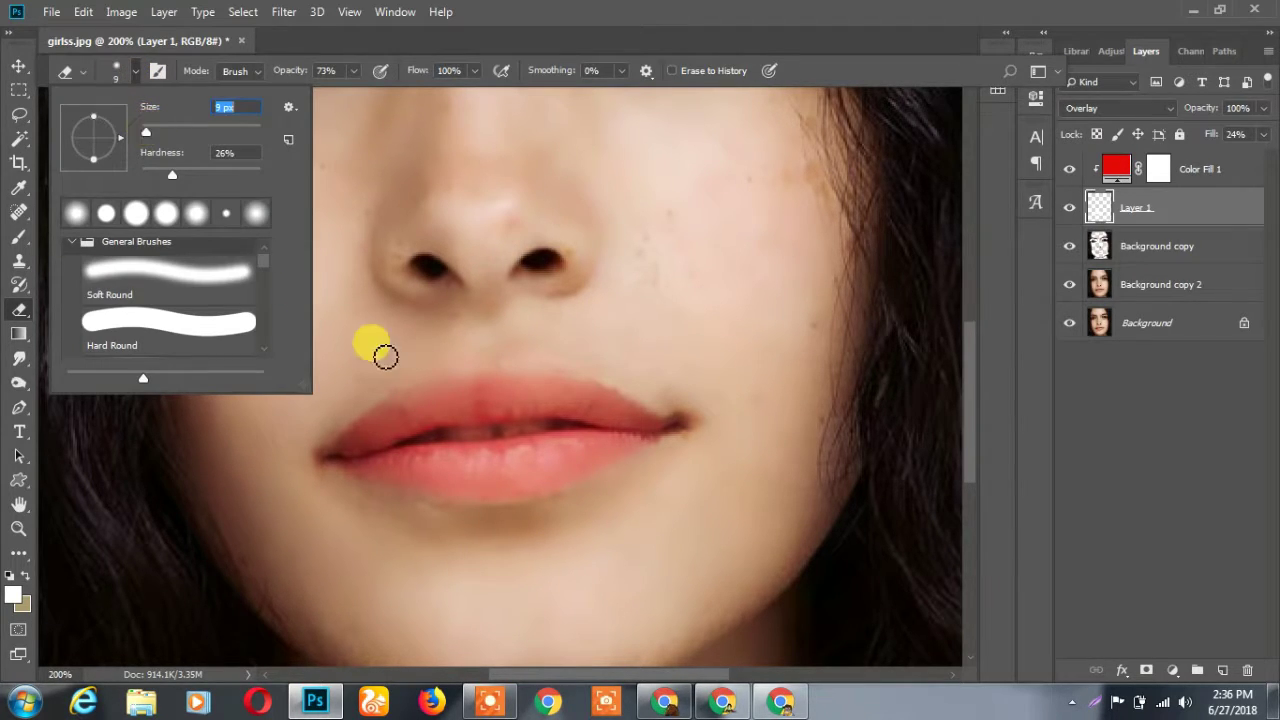
click(579, 428)
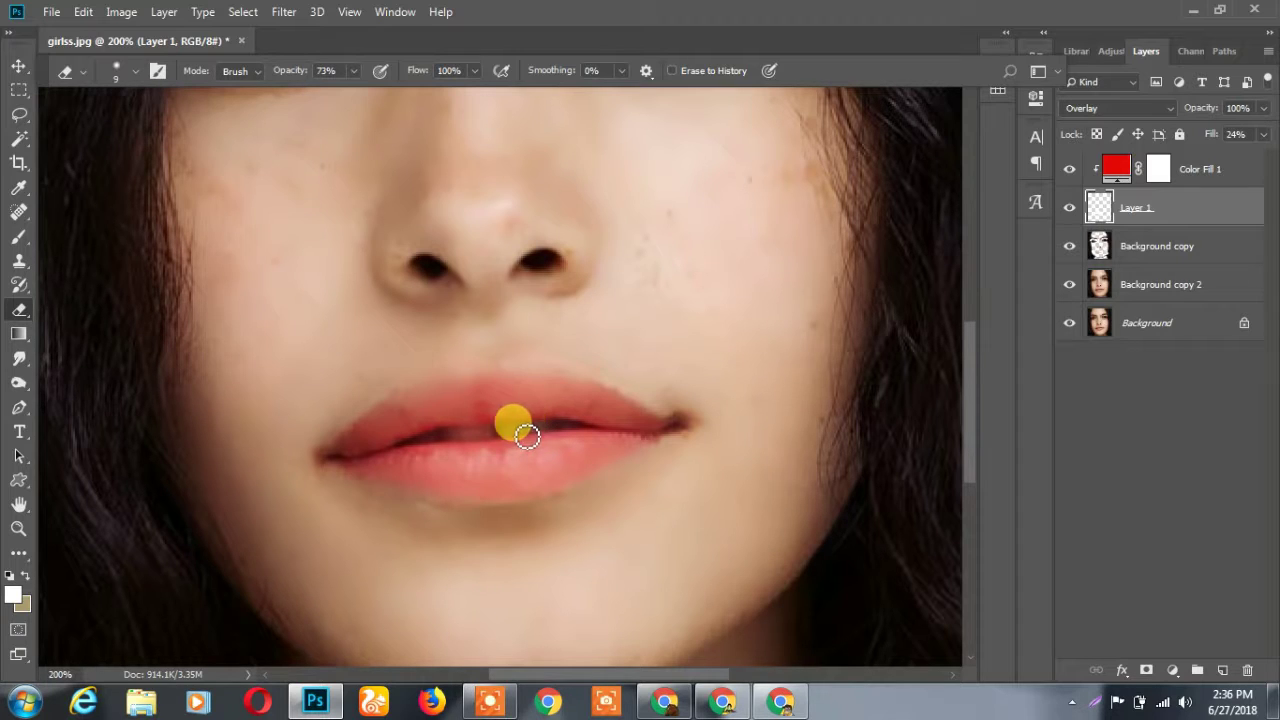
mouse_move(452, 441)
mouse_down()
mouse_move(429, 445)
mouse_move(503, 441)
mouse_move(415, 450)
mouse_move(735, 427)
mouse_move(688, 423)
mouse_move(687, 438)
mouse_up()
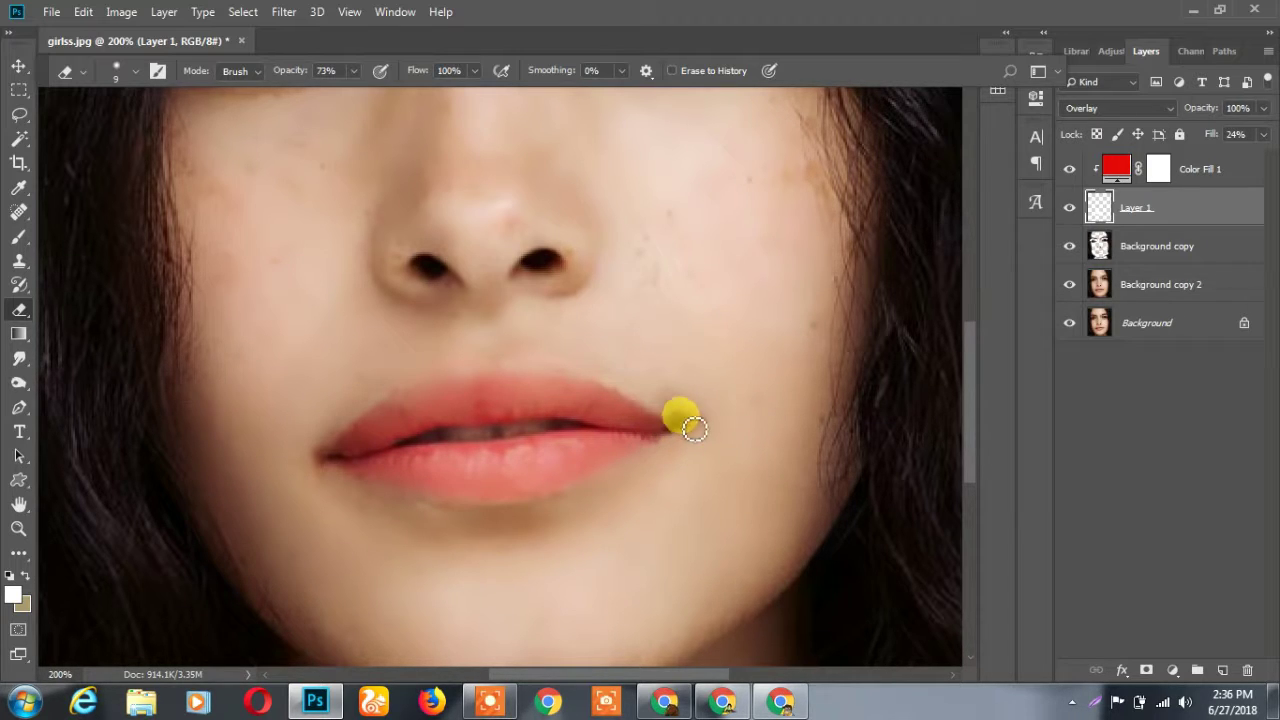
On Background copy 2, set a clone source on clean skin and clone over the cheek spot.
click(18, 260)
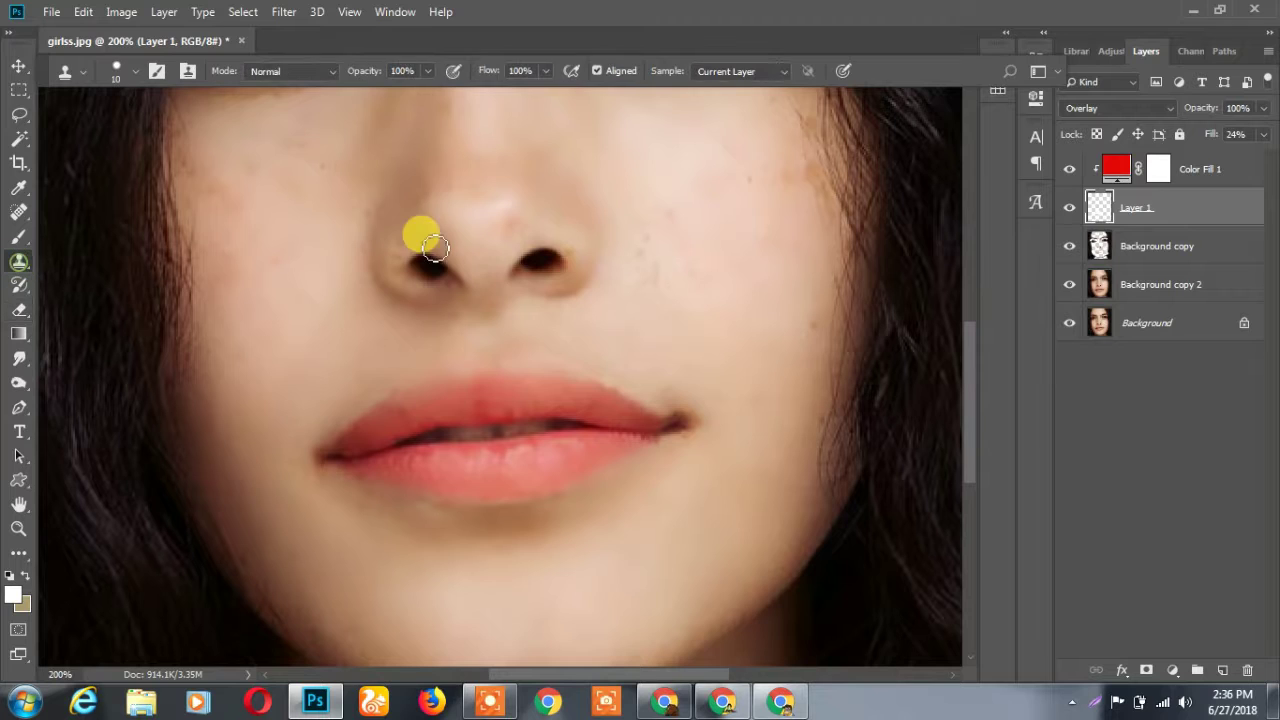
click(1097, 284)
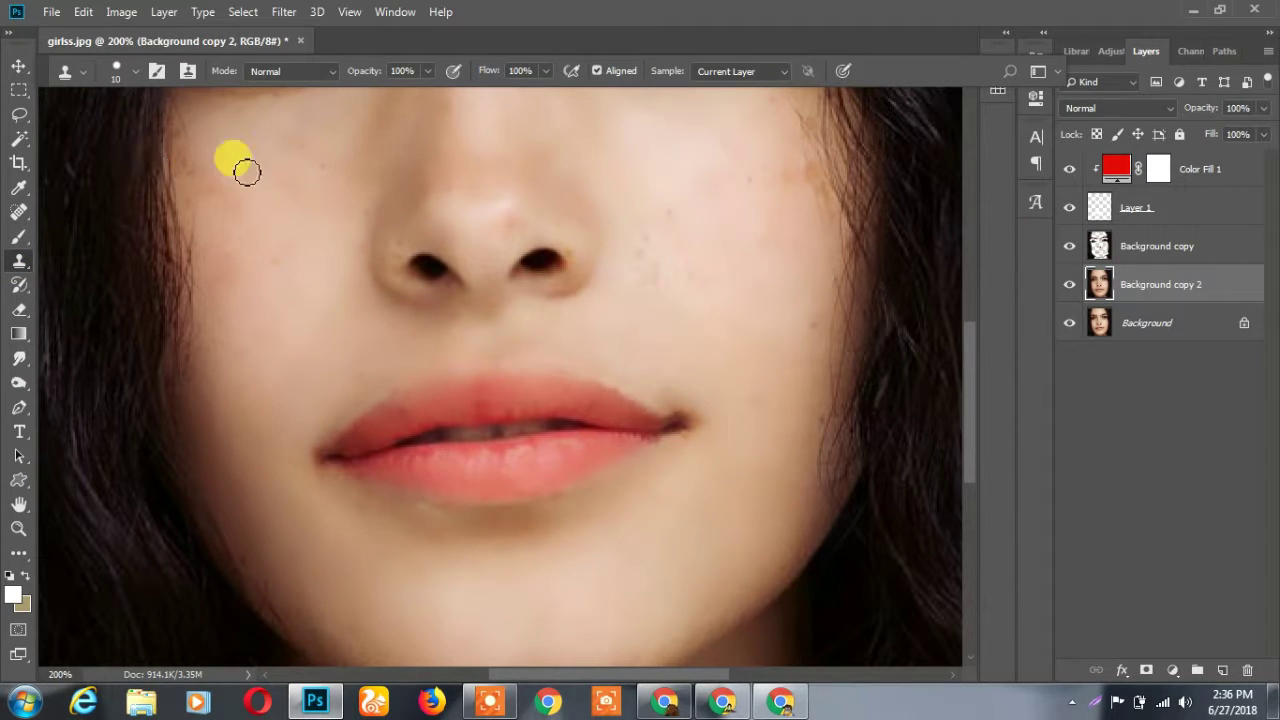
click(222, 250)
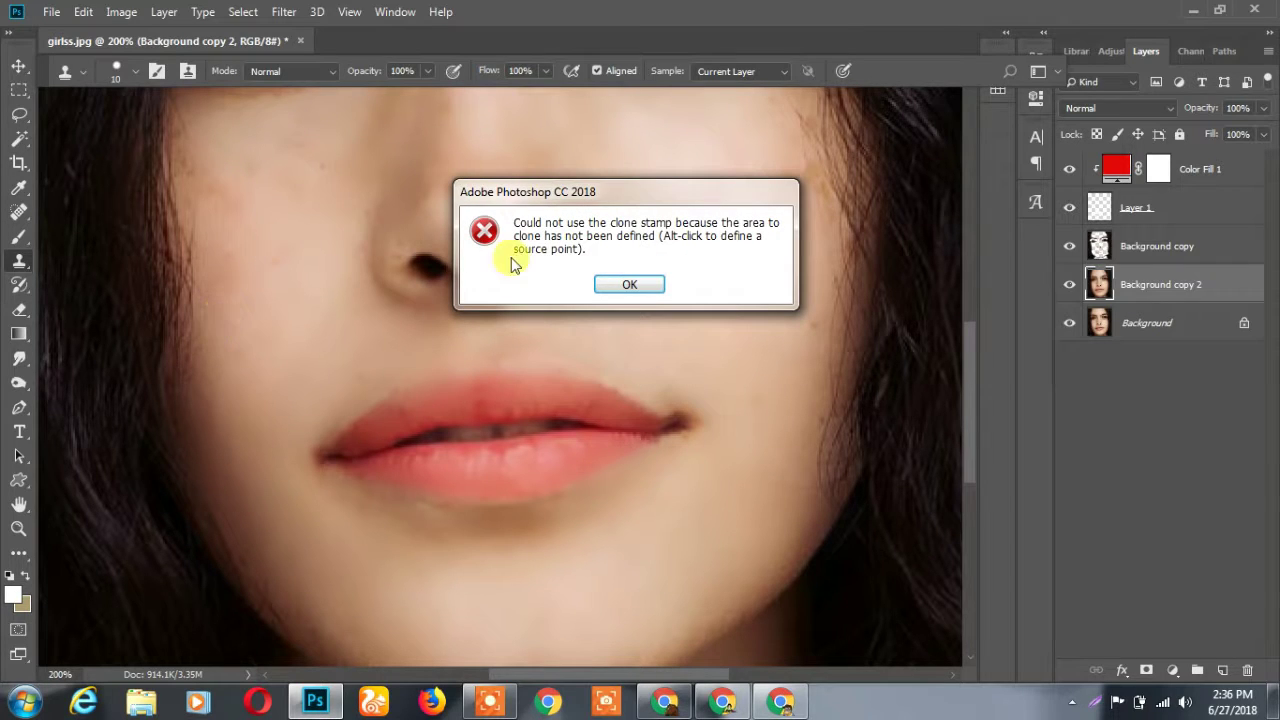
click(629, 285)
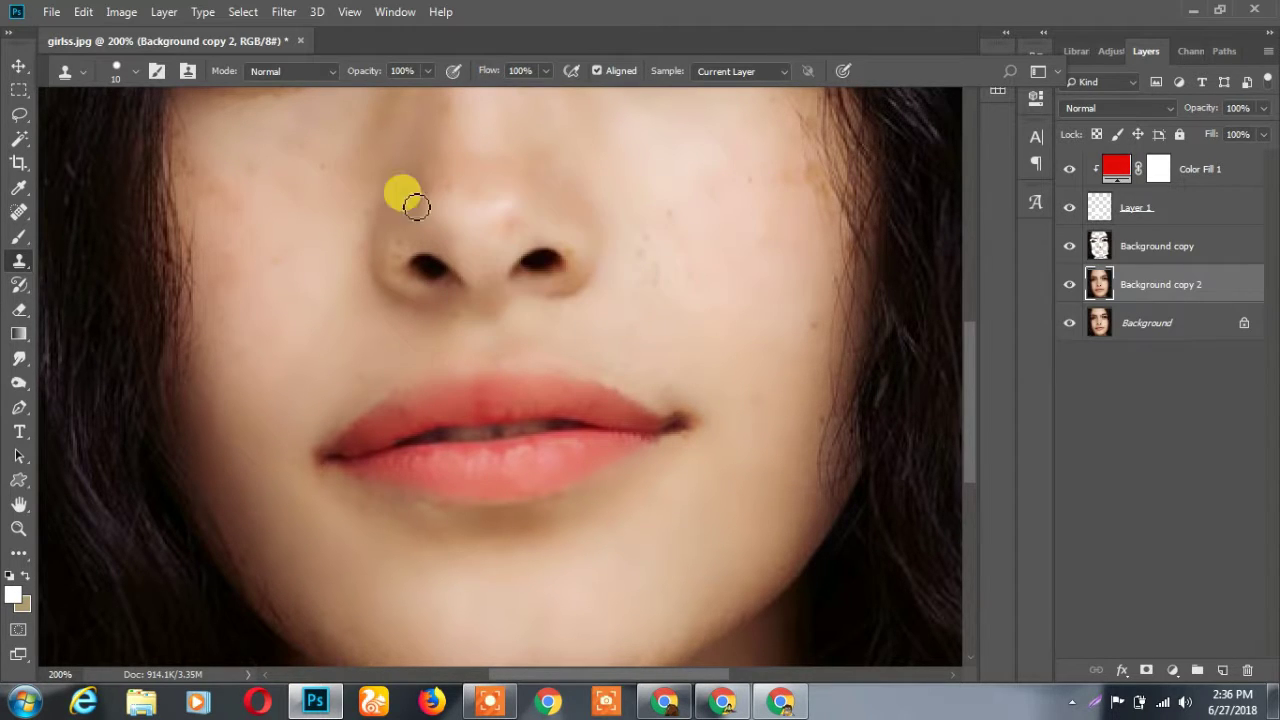
alt+click(290, 209)
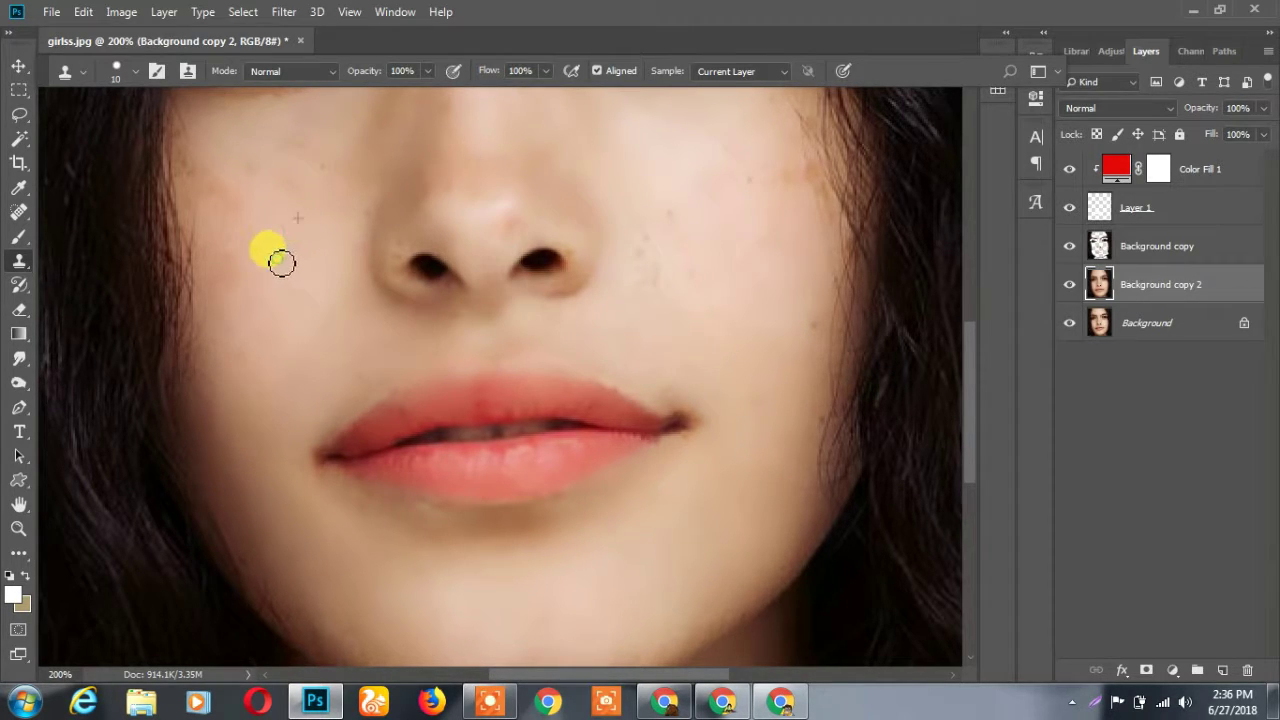
drag(282, 262, 294, 206)
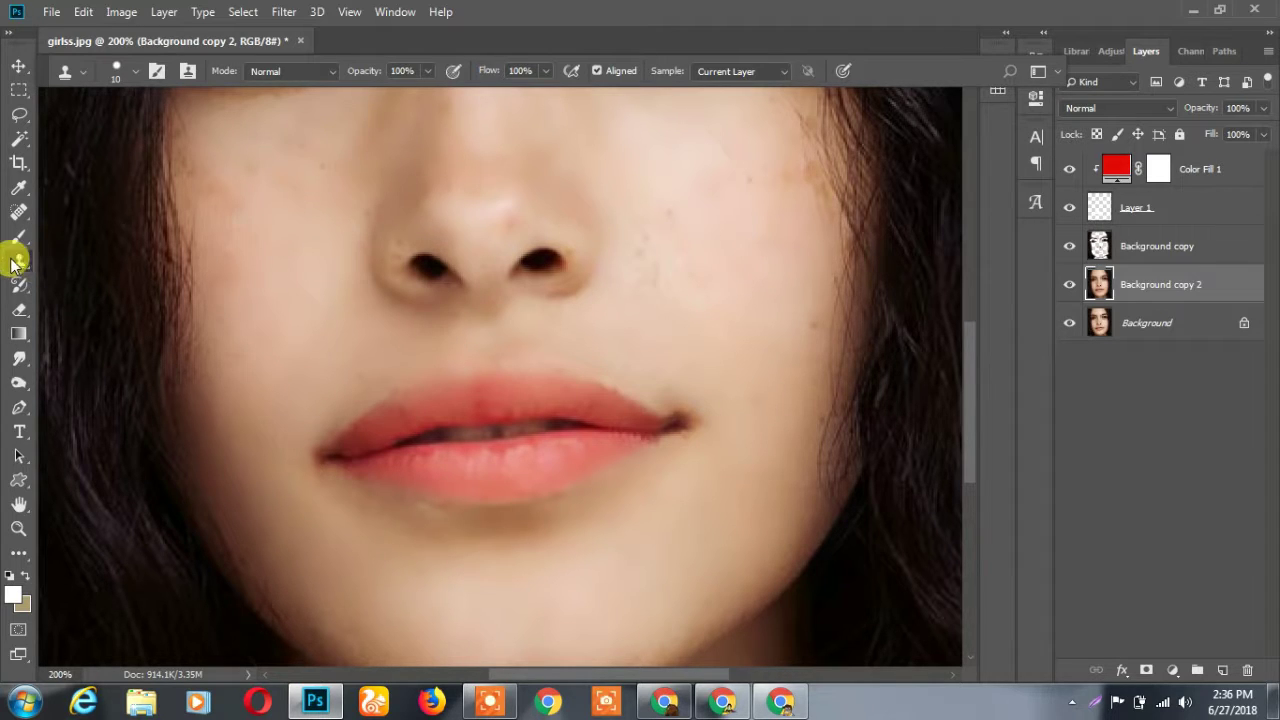
Spot-heal blemishes on the left cheek, continuing past the spot healing warning.
click(19, 211)
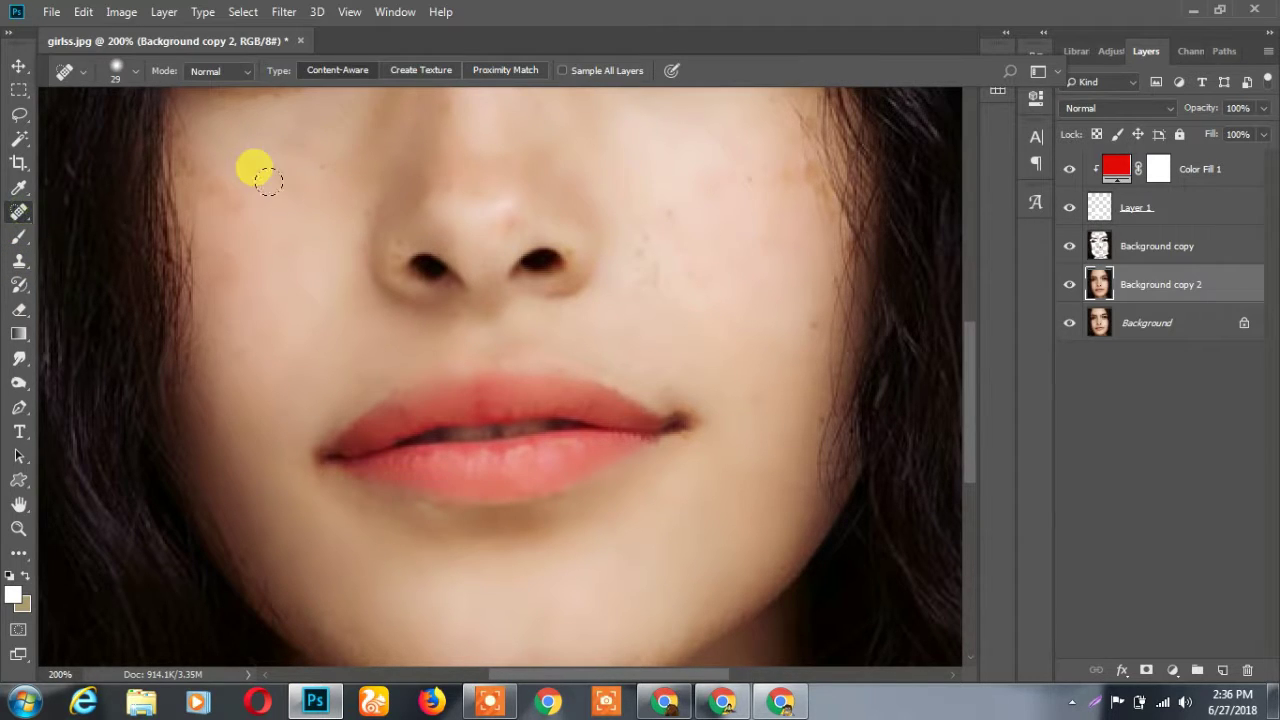
alt+click(302, 240)
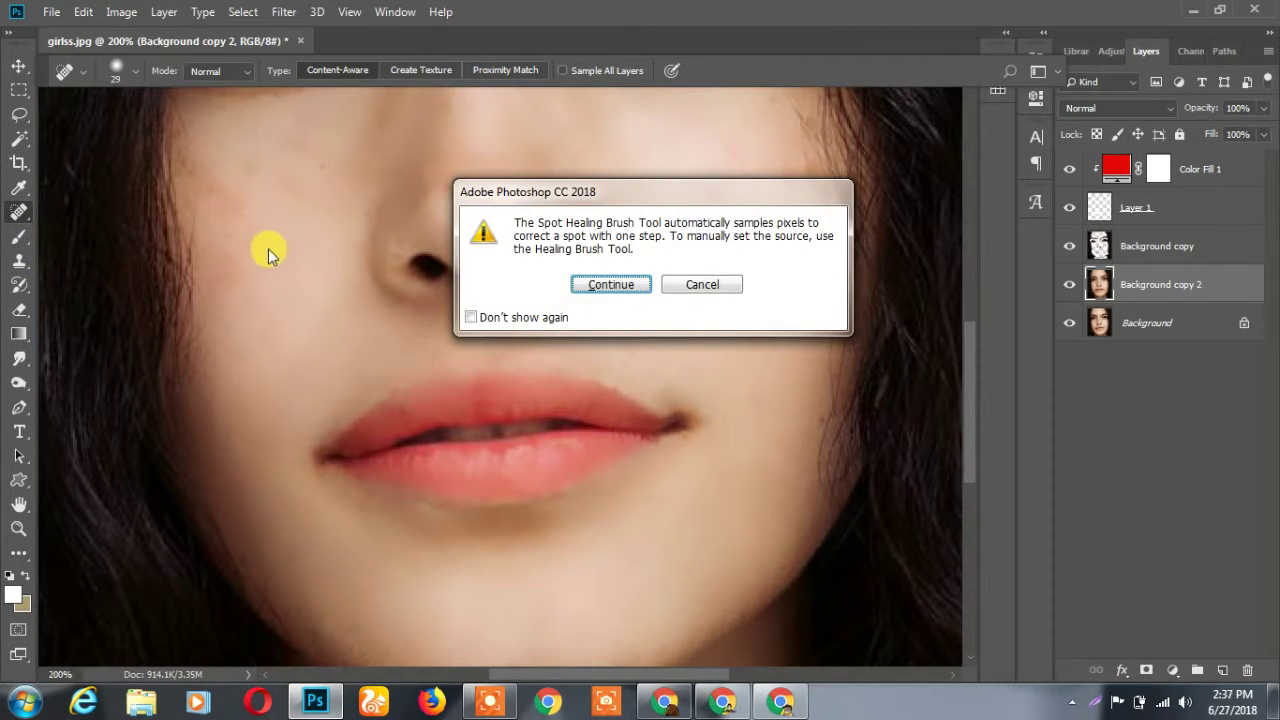
click(593, 287)
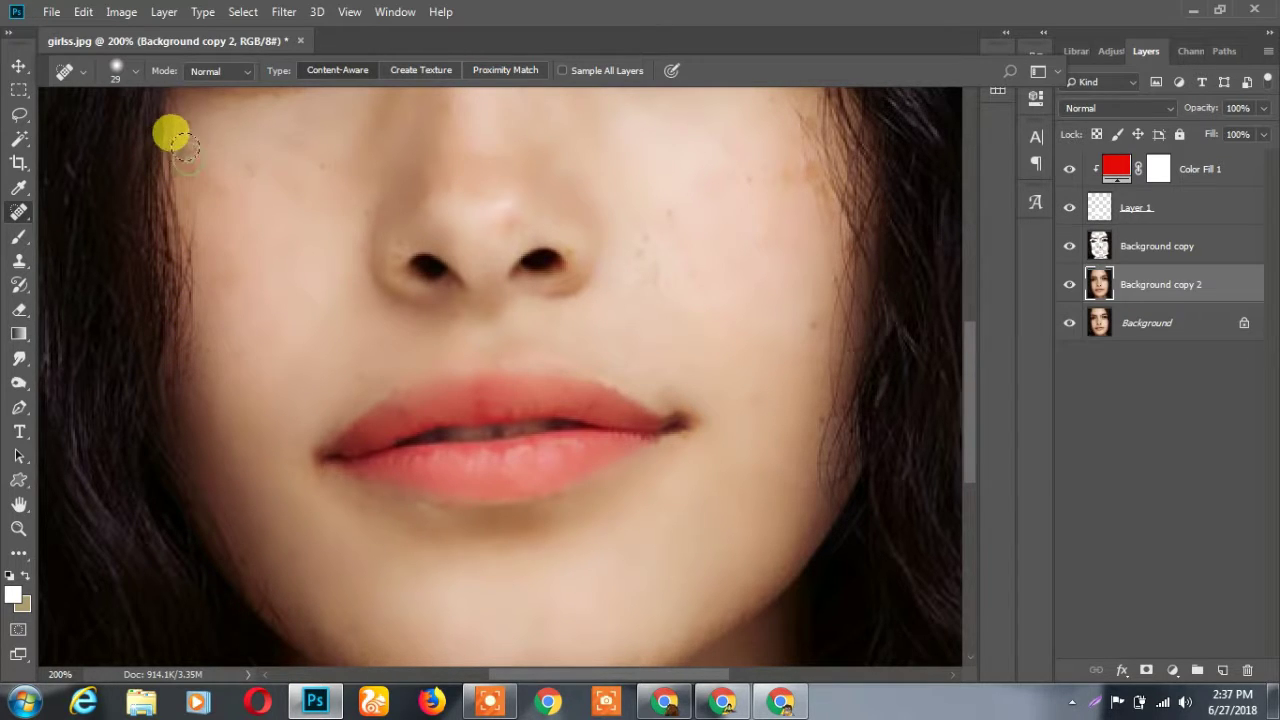
click(19, 309)
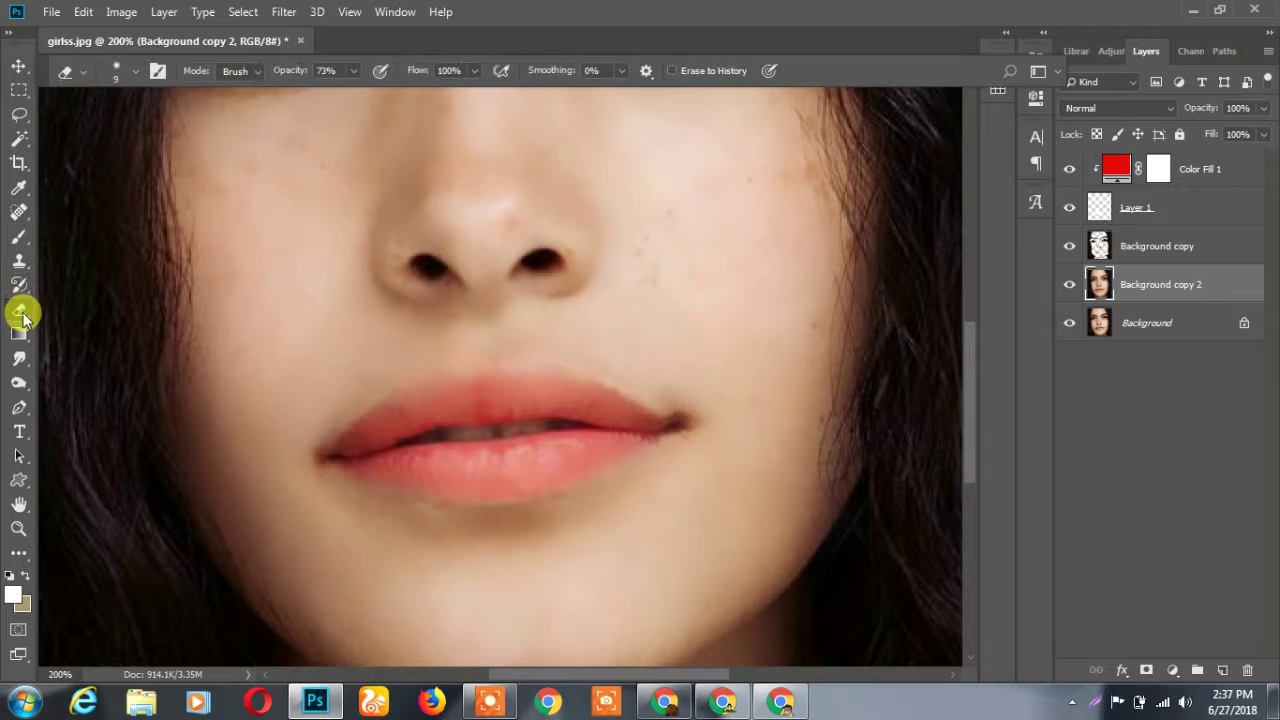
Erase the smoothing on Background copy down the left cheek and jaw with a 39 px eraser.
click(1094, 245)
click(137, 72)
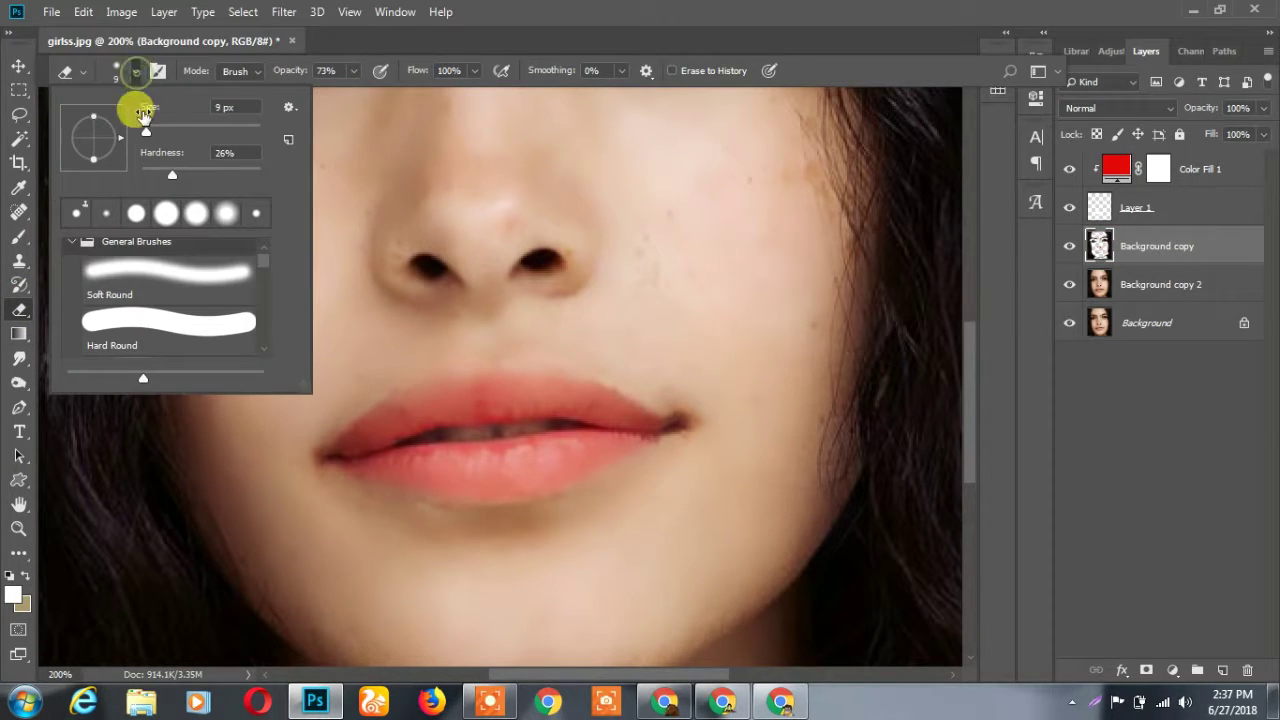
drag(148, 125, 164, 131)
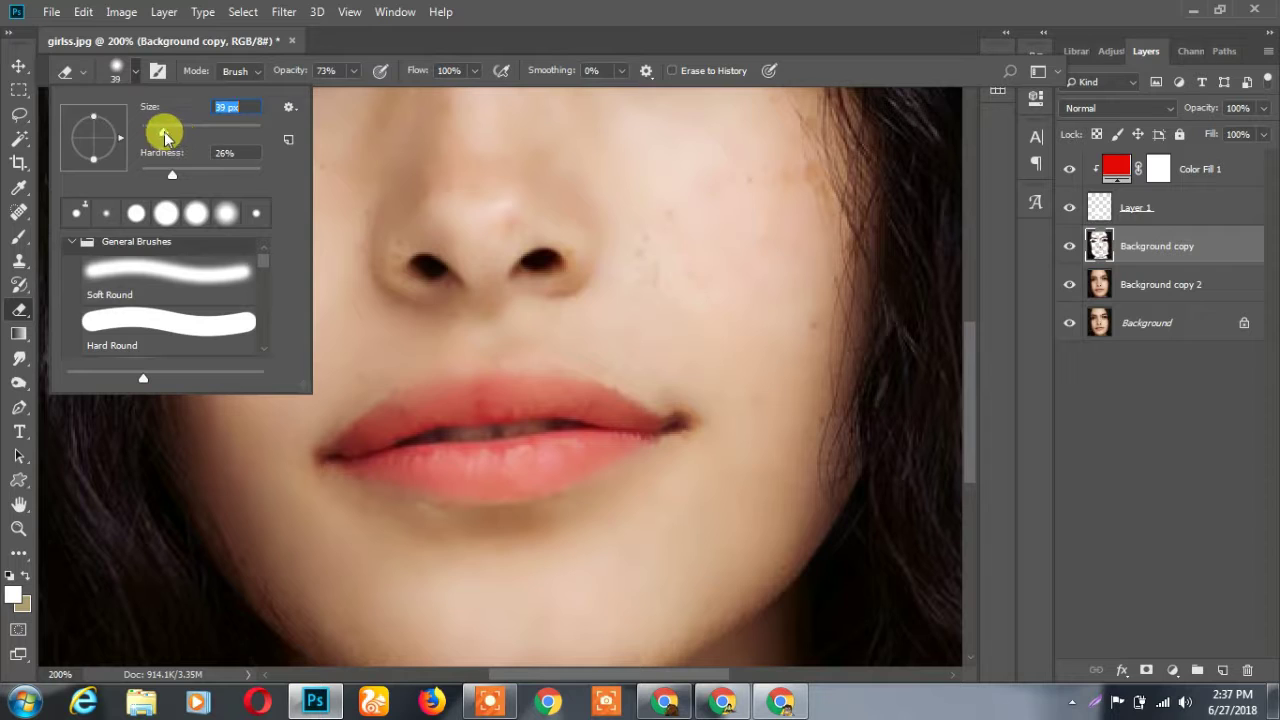
click(385, 136)
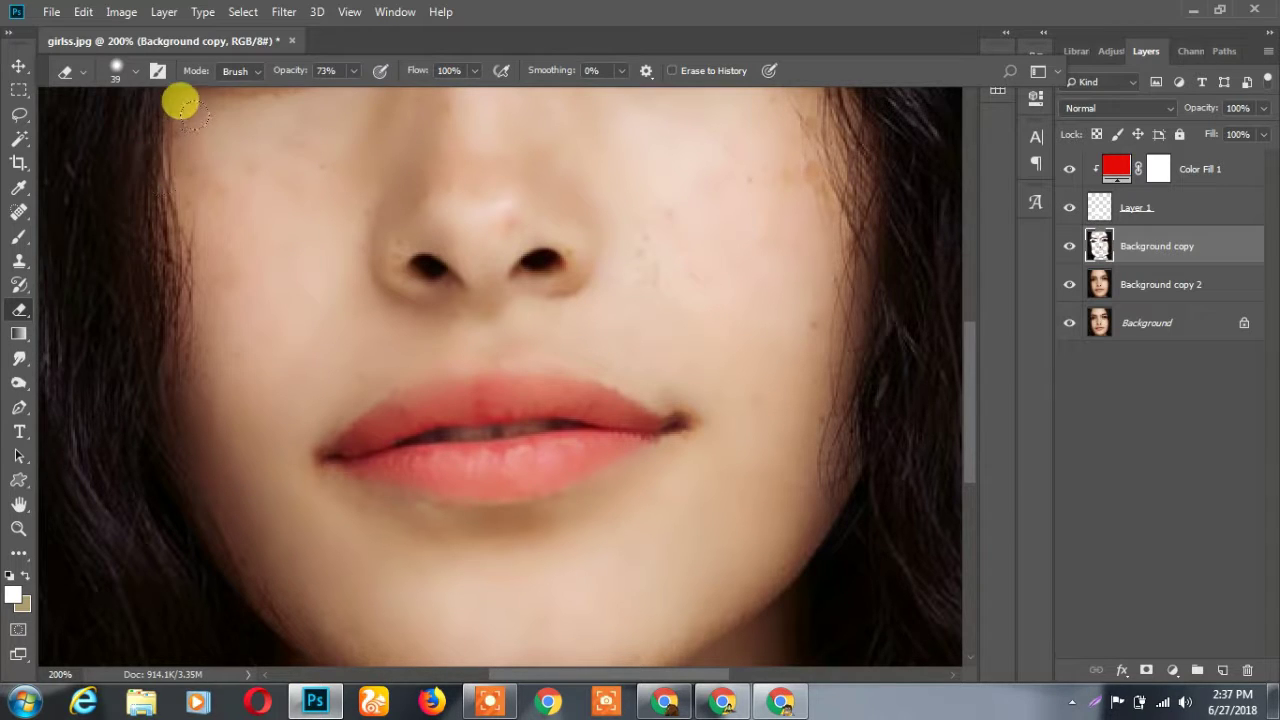
mouse_move(190, 282)
mouse_down()
mouse_move(171, 371)
mouse_move(252, 600)
mouse_move(591, 606)
mouse_move(837, 429)
mouse_move(762, 148)
mouse_move(815, 323)
mouse_move(798, 257)
mouse_move(781, 411)
mouse_move(754, 480)
mouse_move(706, 549)
mouse_move(585, 655)
mouse_up()
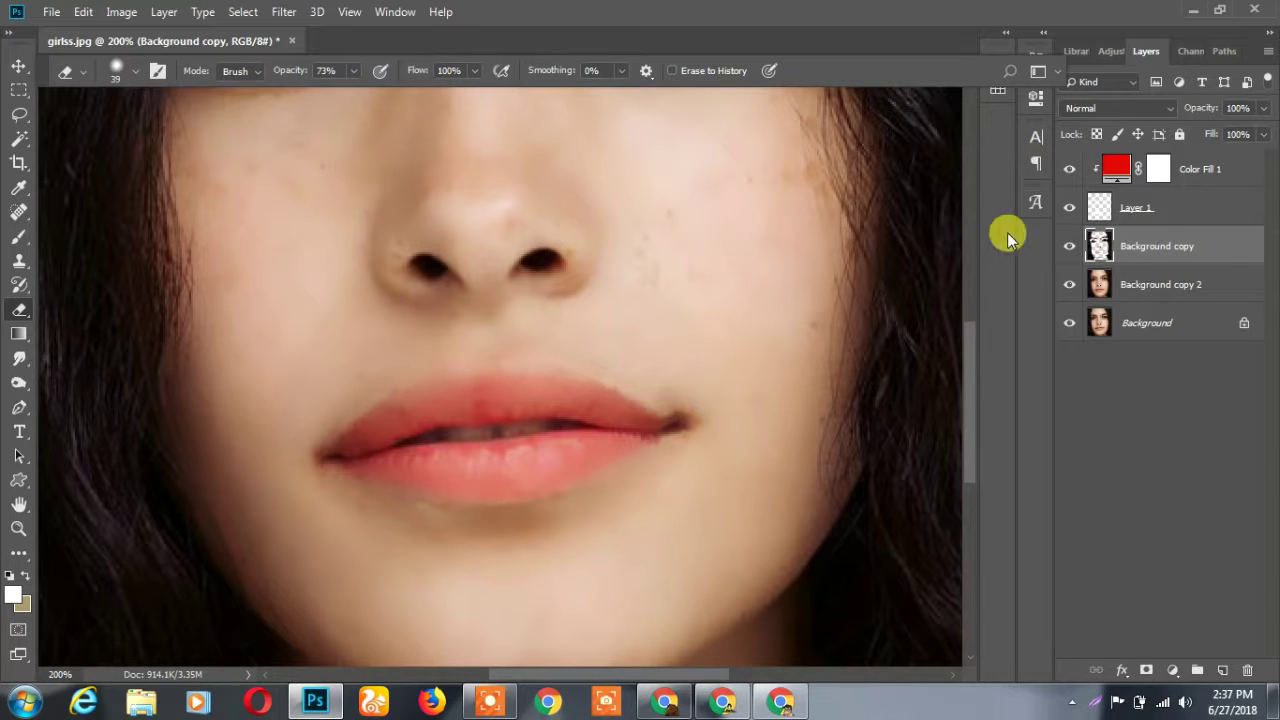
drag(971, 350, 976, 302)
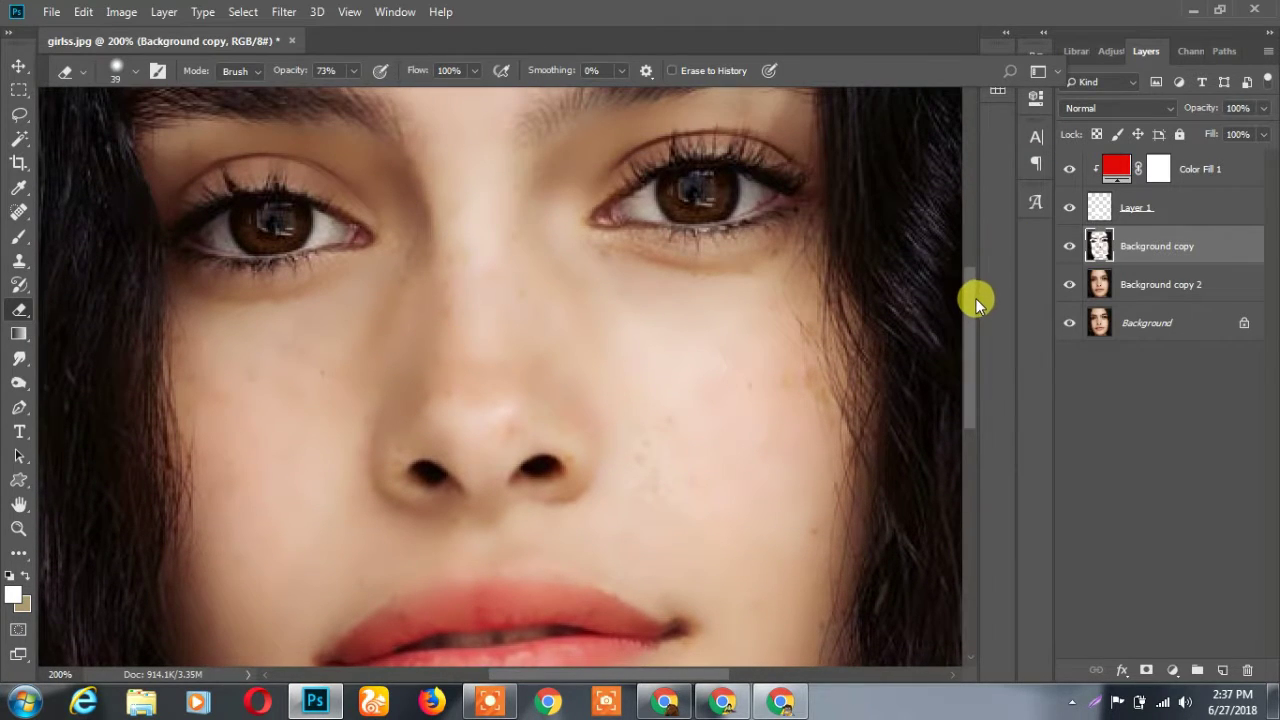
Spot-heal Background copy 2 across the right cheek, nose bridge, nose tip and beside both nostrils.
click(19, 211)
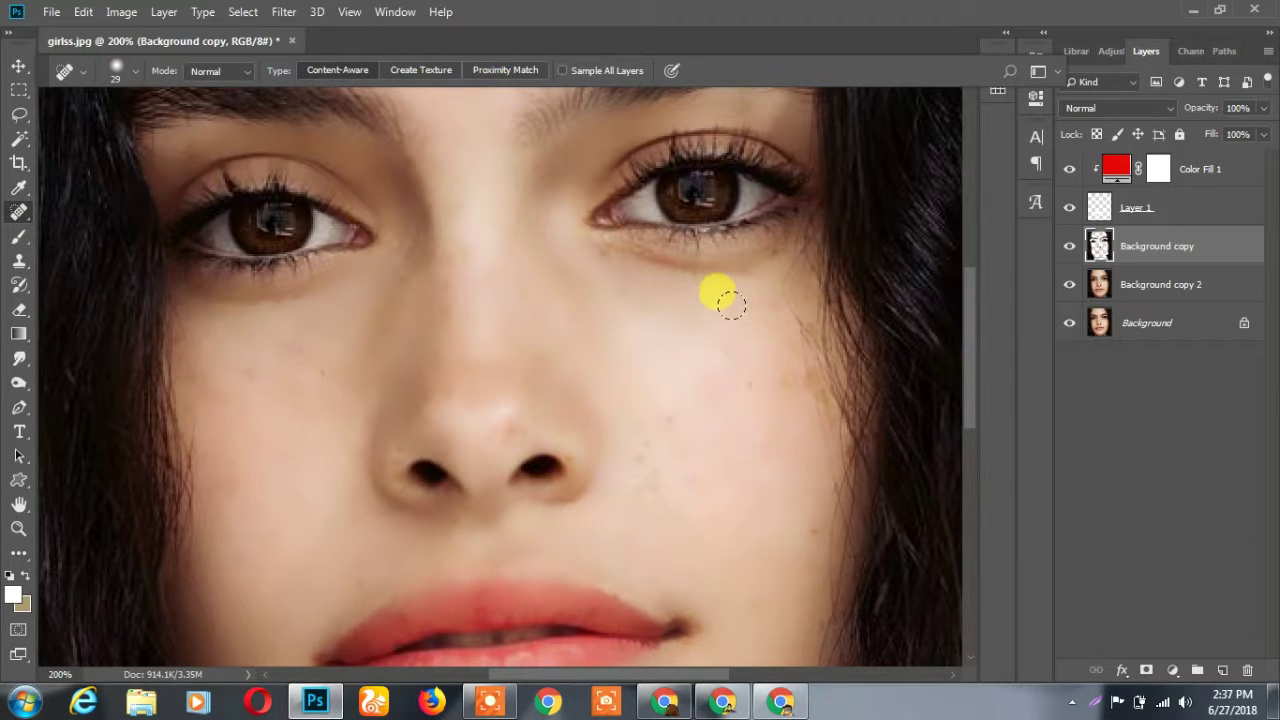
click(1100, 284)
mouse_move(748, 346)
mouse_down()
mouse_move(794, 408)
mouse_move(792, 565)
mouse_up()
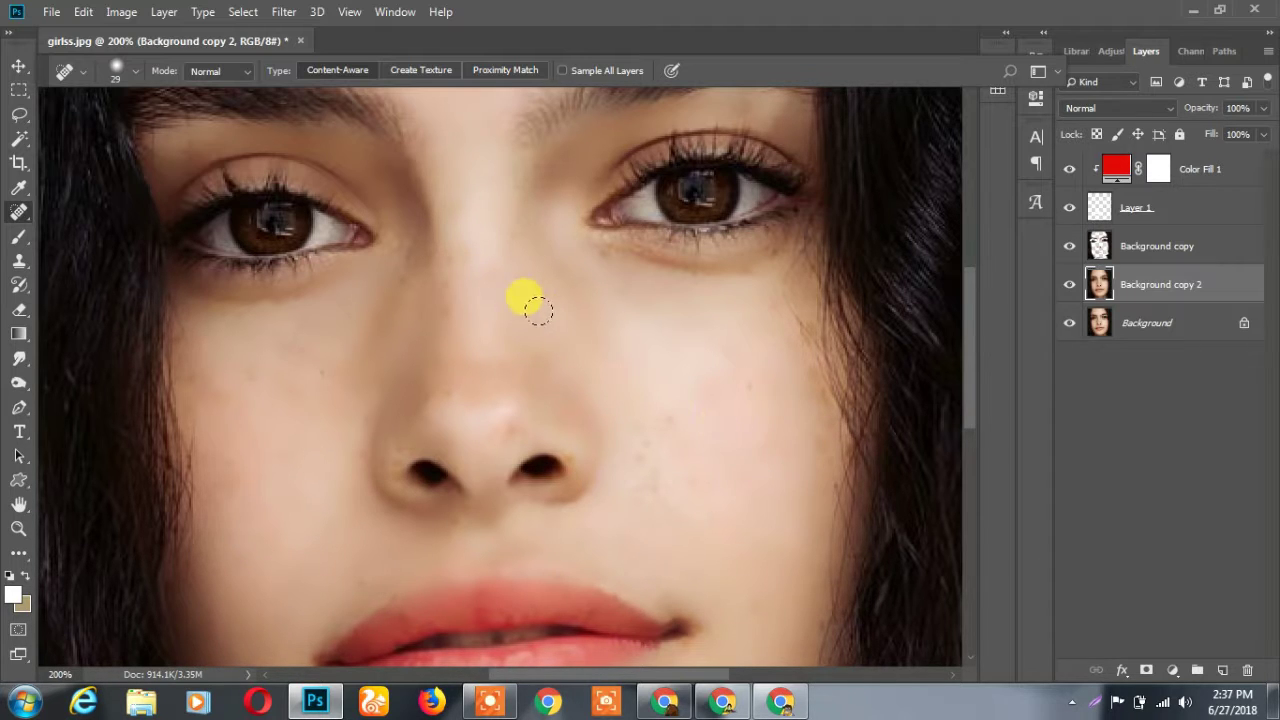
drag(447, 250, 444, 335)
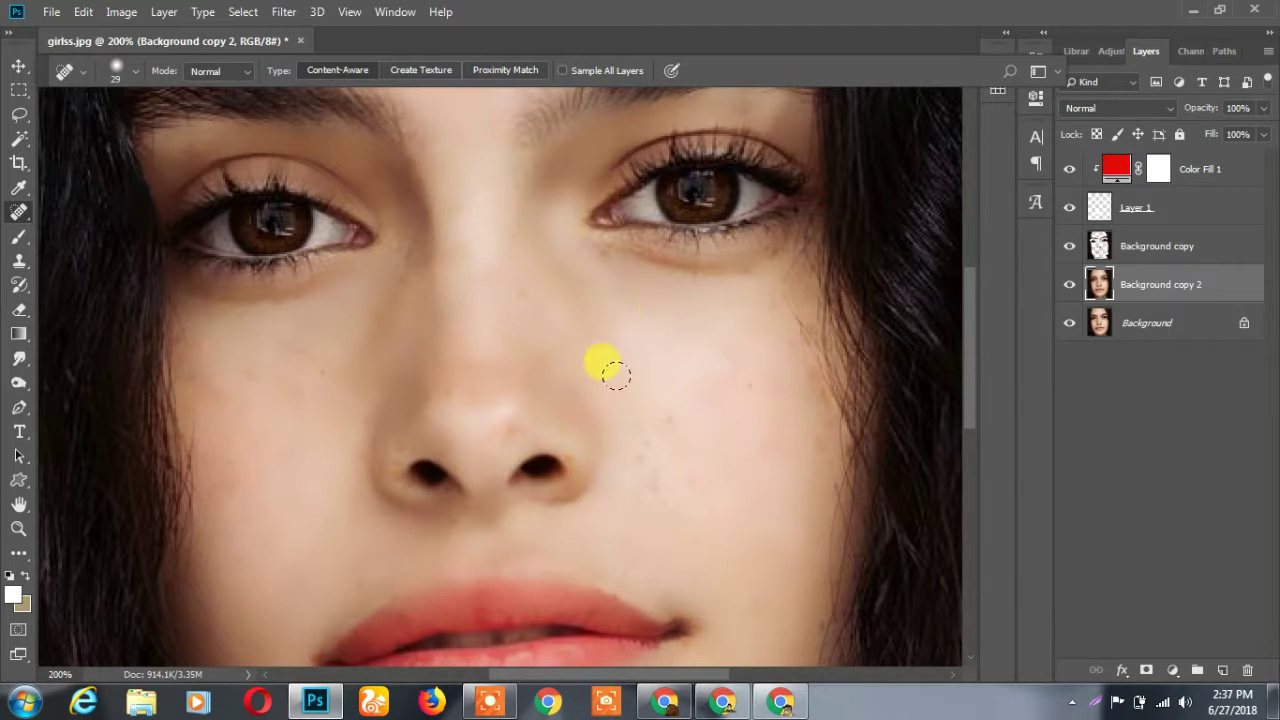
drag(573, 438, 577, 444)
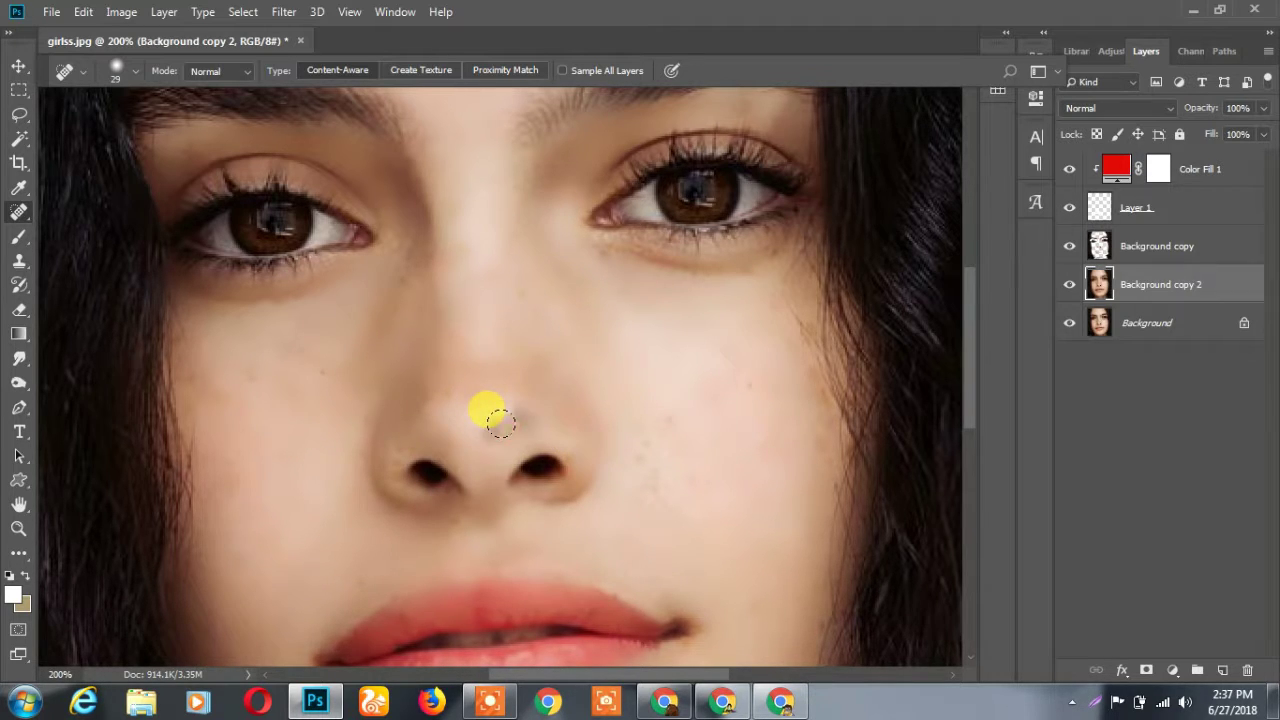
mouse_move(500, 423)
mouse_down()
mouse_move(510, 410)
mouse_move(457, 414)
mouse_up()
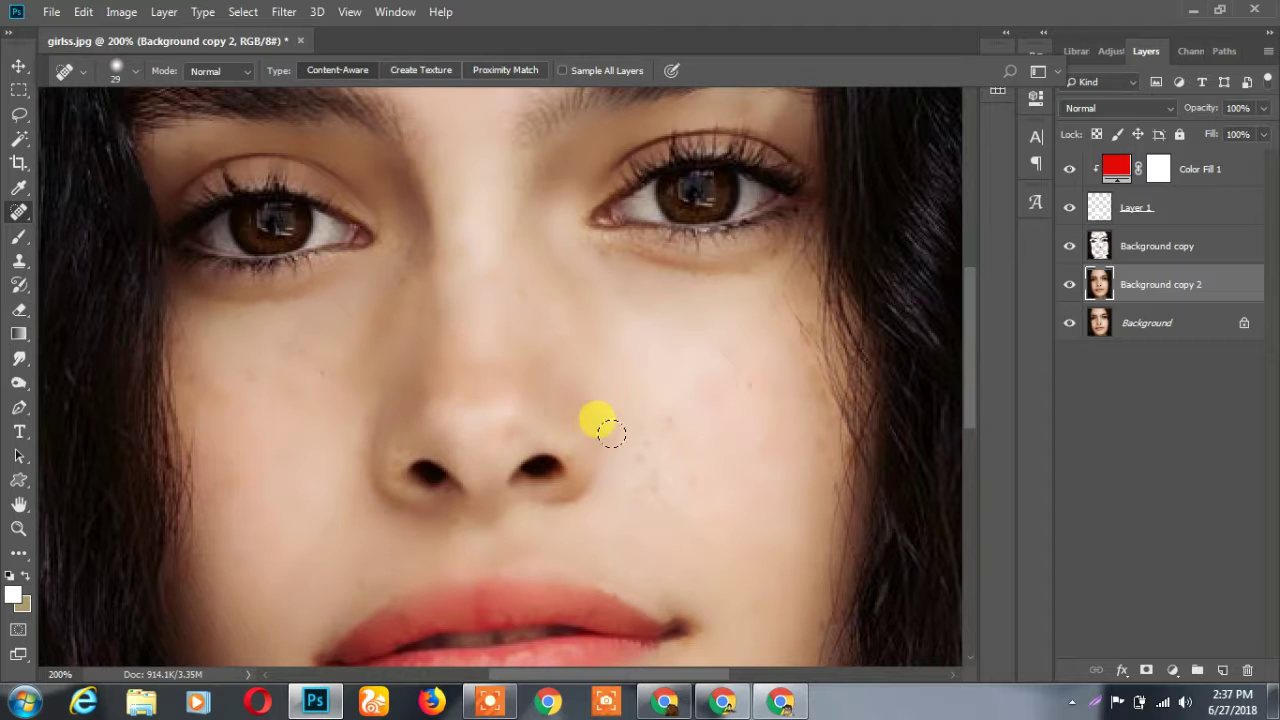
drag(383, 447, 371, 481)
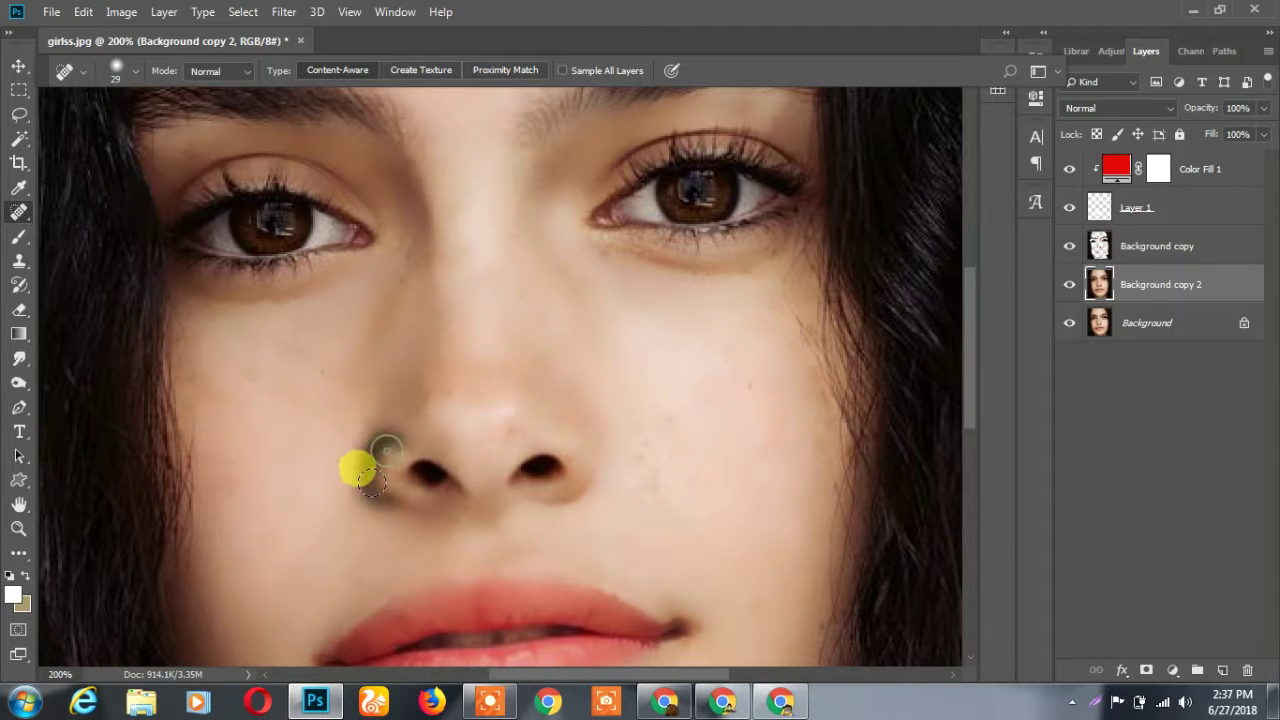
click(1100, 208)
click(1100, 245)
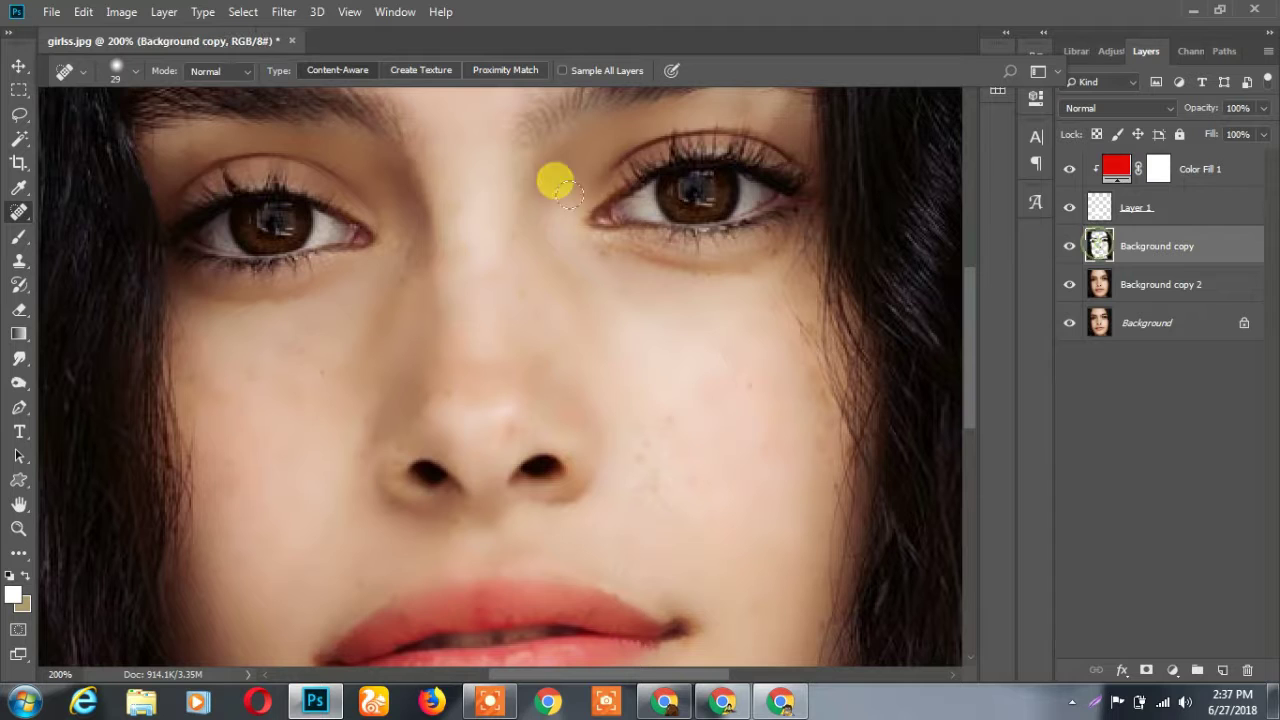
Erase Background copy around the right nostril with a 9 px eraser.
click(20, 316)
click(129, 70)
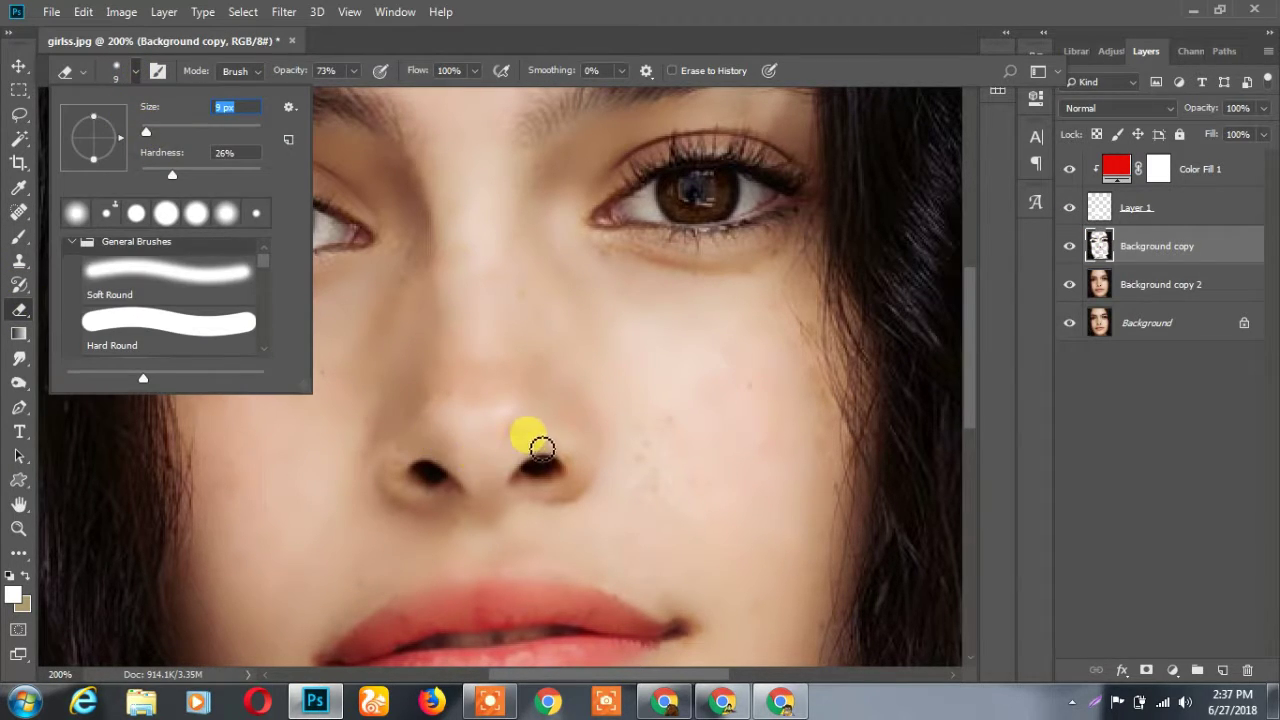
click(510, 440)
mouse_move(516, 447)
mouse_down()
mouse_move(569, 464)
mouse_move(524, 494)
mouse_move(574, 454)
mouse_move(583, 500)
mouse_move(523, 507)
mouse_move(391, 463)
mouse_move(411, 489)
mouse_move(386, 480)
mouse_move(377, 491)
mouse_move(380, 466)
mouse_move(514, 430)
mouse_move(391, 457)
mouse_move(429, 429)
mouse_move(431, 503)
mouse_move(470, 494)
mouse_move(520, 506)
mouse_move(426, 523)
mouse_move(606, 491)
mouse_move(523, 448)
mouse_move(649, 271)
mouse_move(1160, 272)
mouse_up()
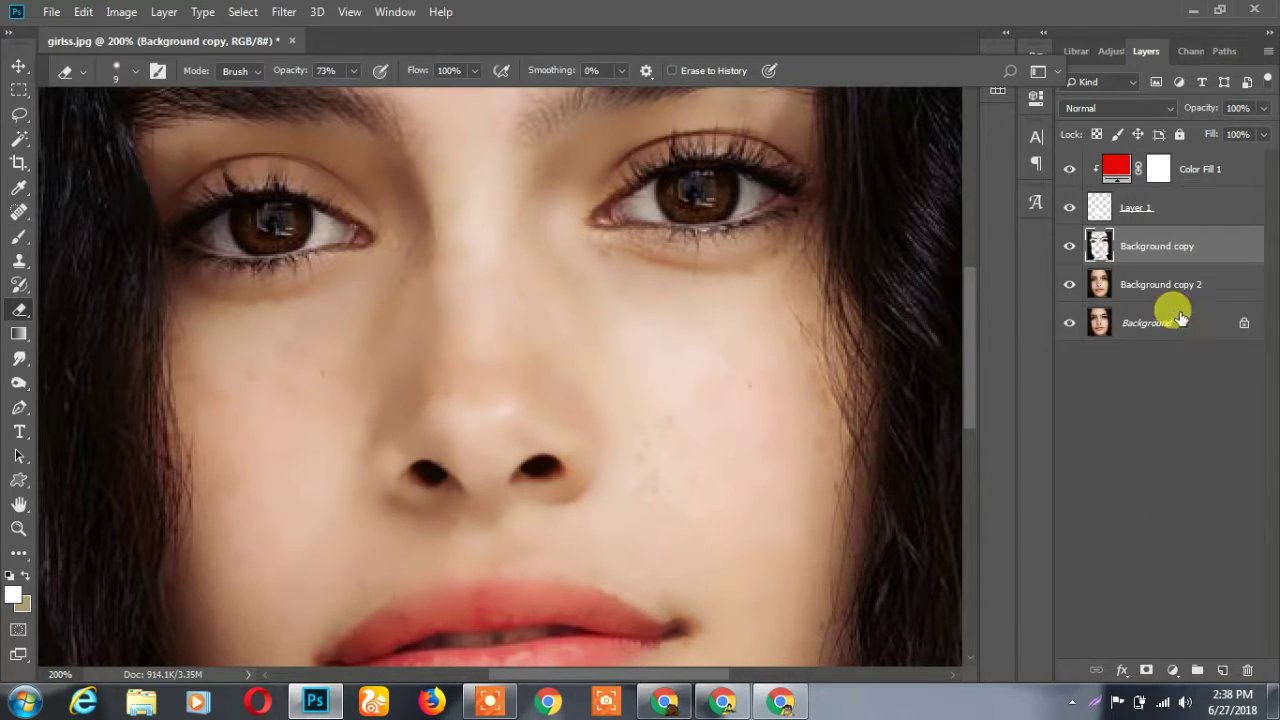
Add a Hue/Saturation adjustment layer above Background copy 2.
click(1069, 246)
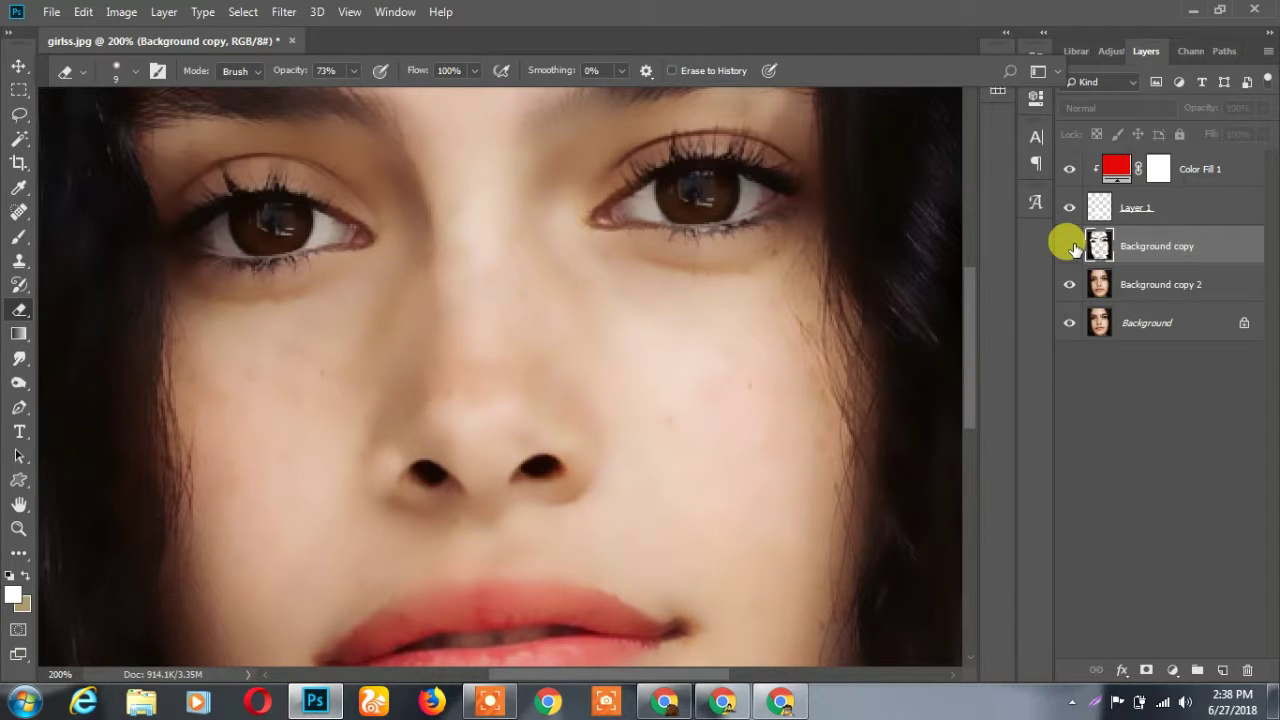
click(1070, 246)
click(1099, 285)
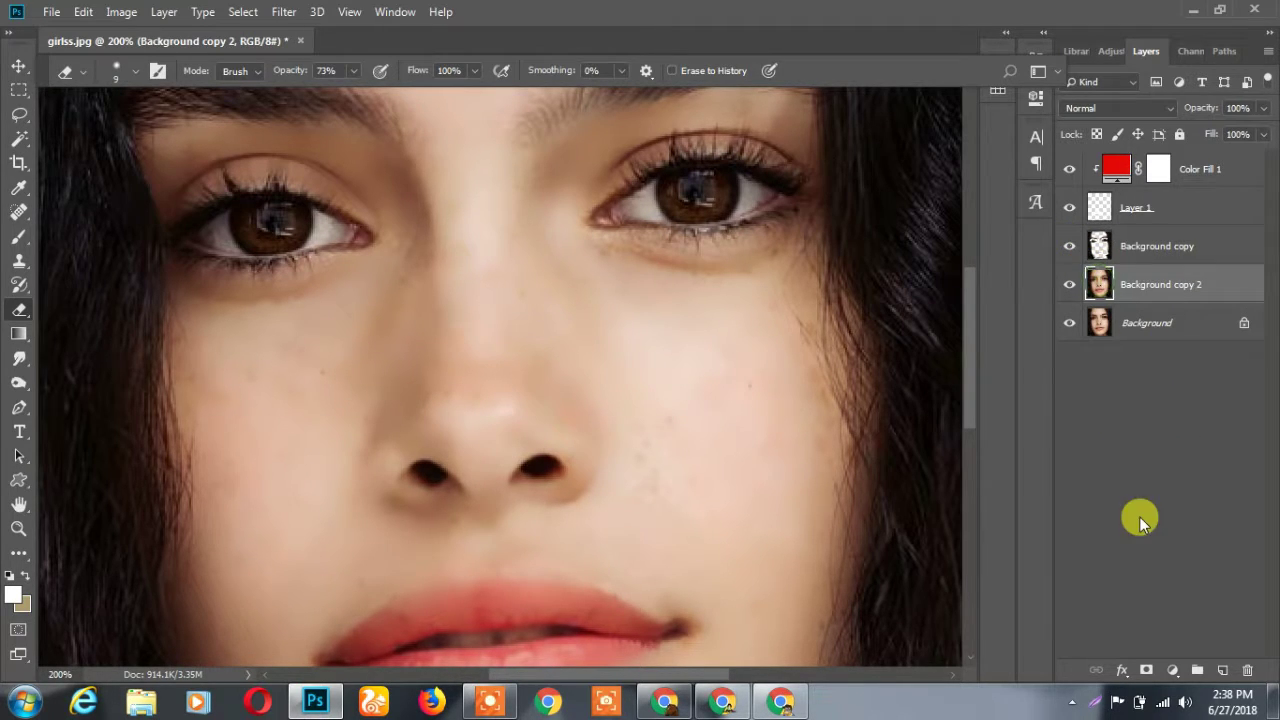
click(1170, 672)
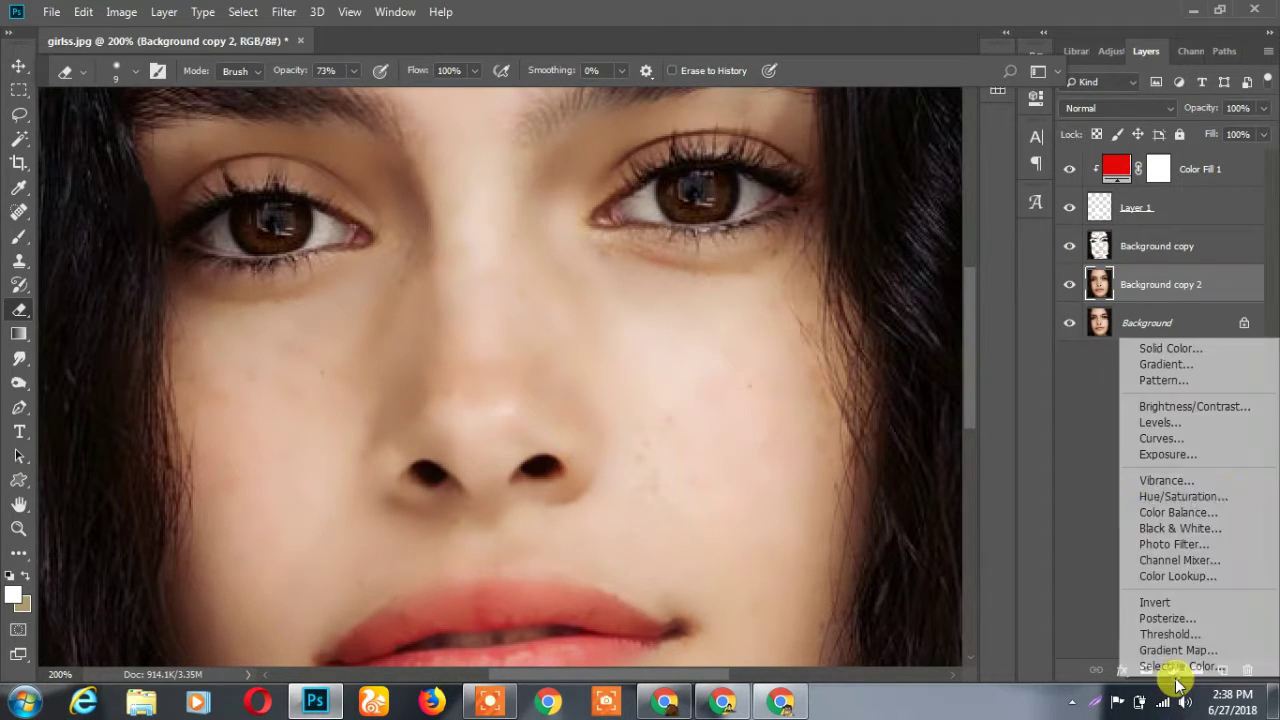
click(1210, 496)
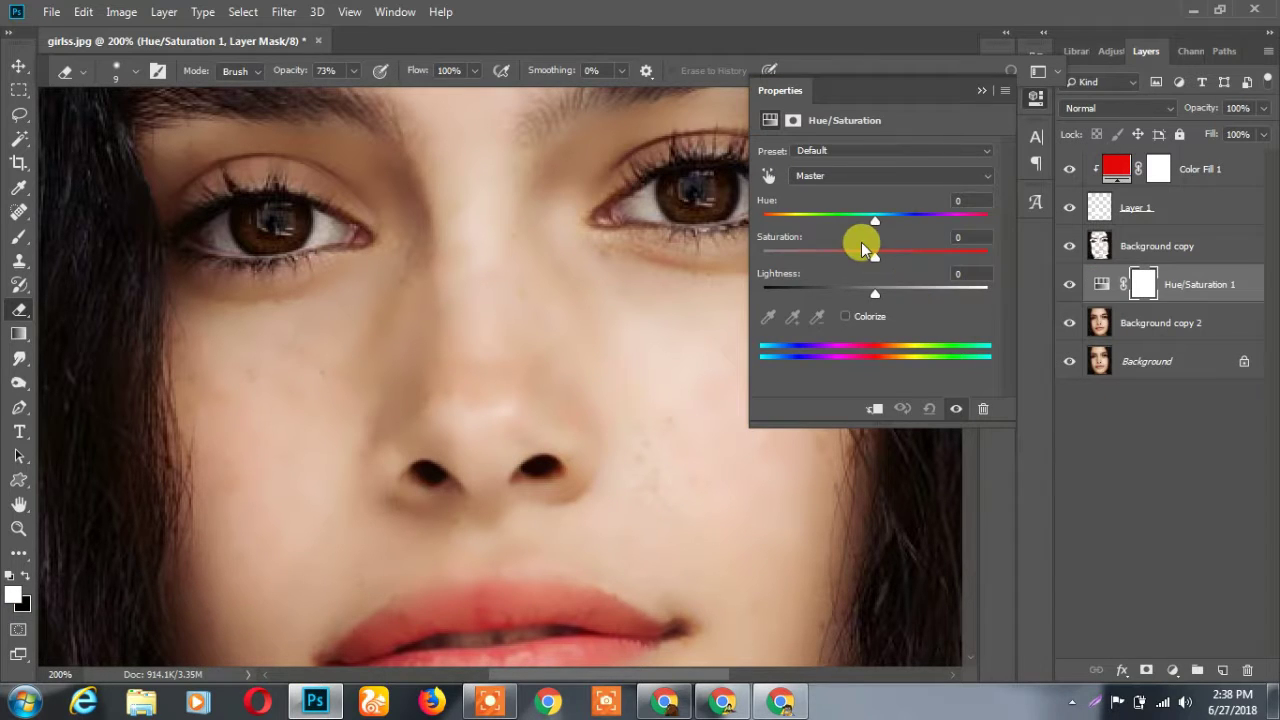
Set the adjustment to Hue +160 and Saturation +50.
mouse_move(882, 229)
mouse_down()
mouse_move(937, 229)
mouse_move(893, 218)
mouse_move(980, 232)
mouse_up()
click(1069, 246)
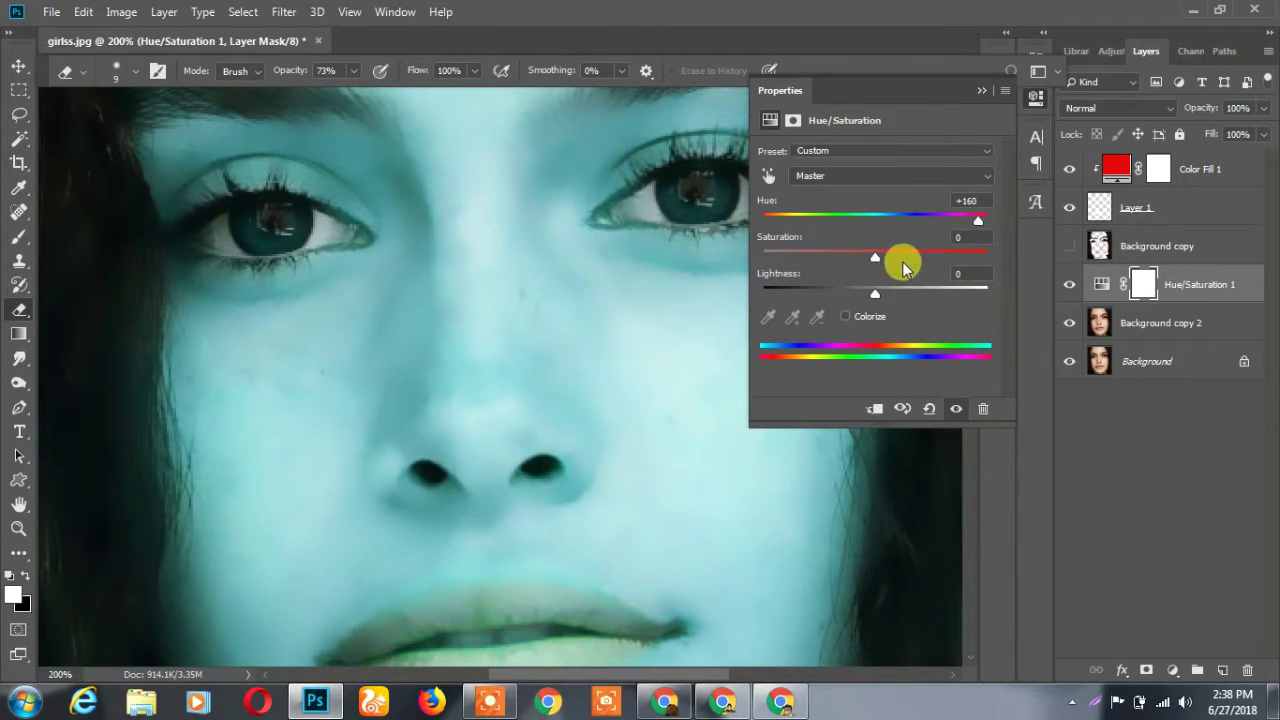
drag(912, 263, 933, 263)
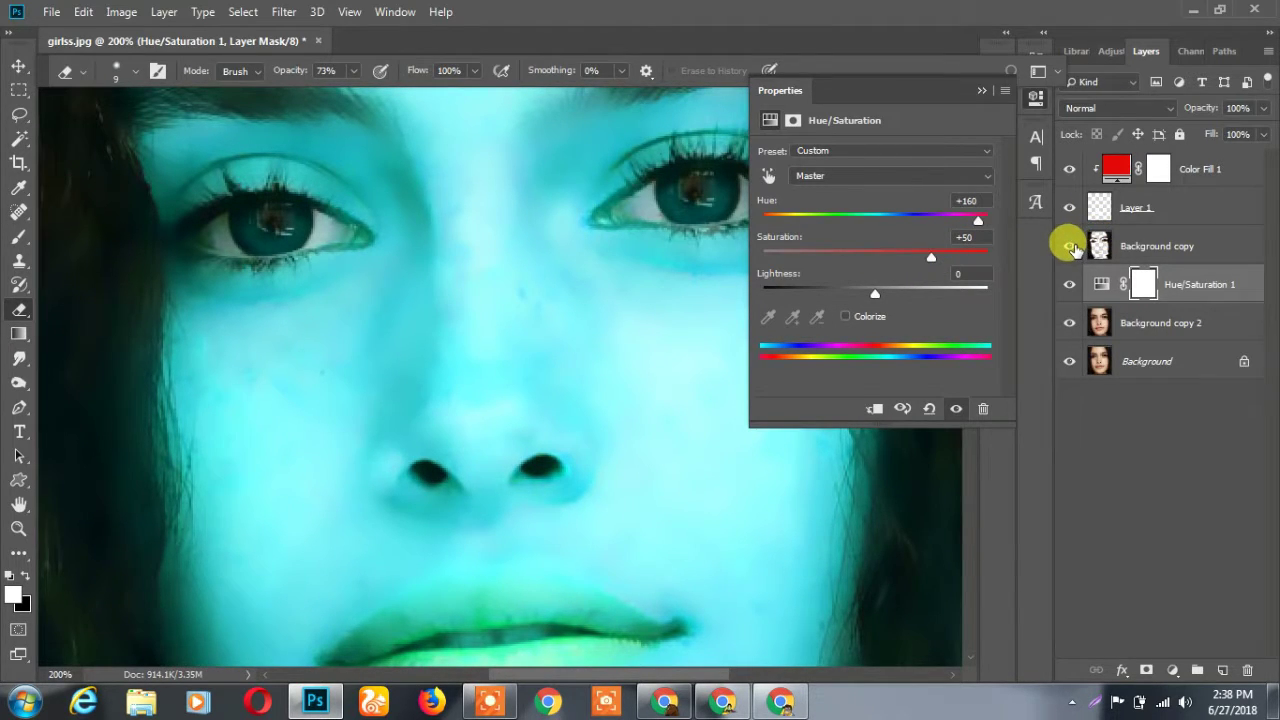
click(1070, 246)
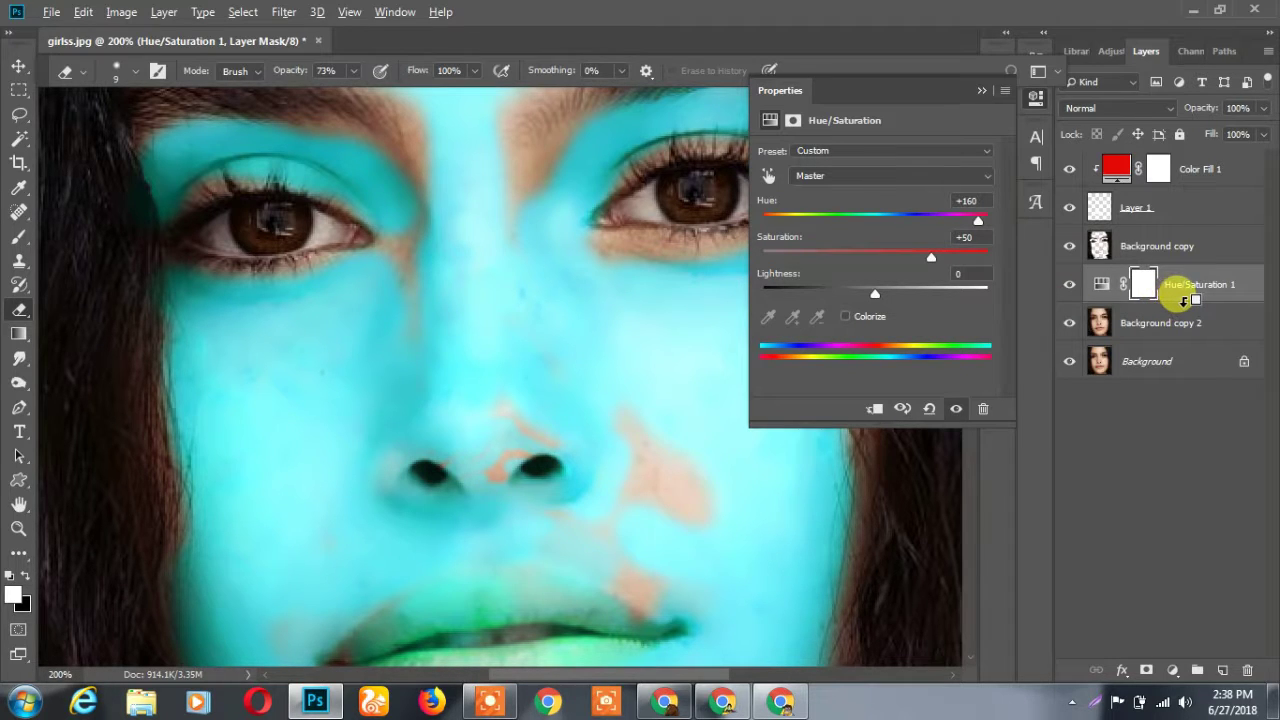
Clip Hue/Saturation 1 to Background copy 2 and view the portrait at 100%.
alt+click(1183, 299)
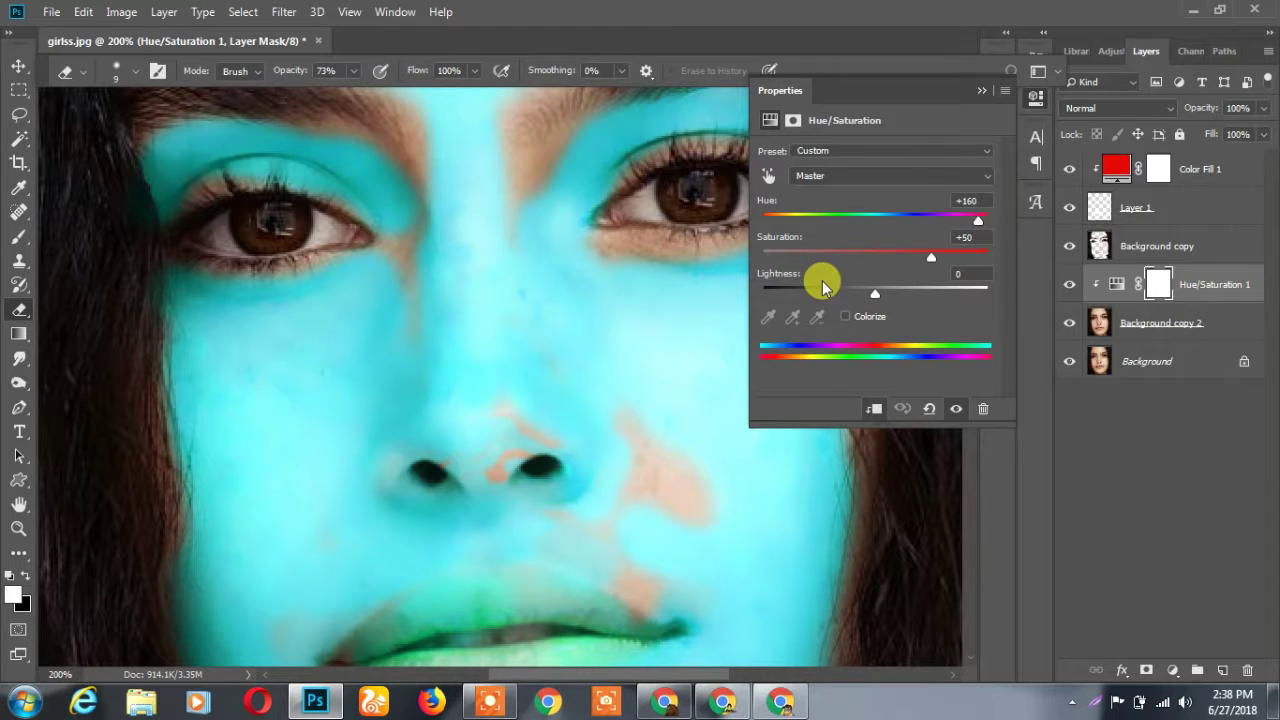
click(981, 91)
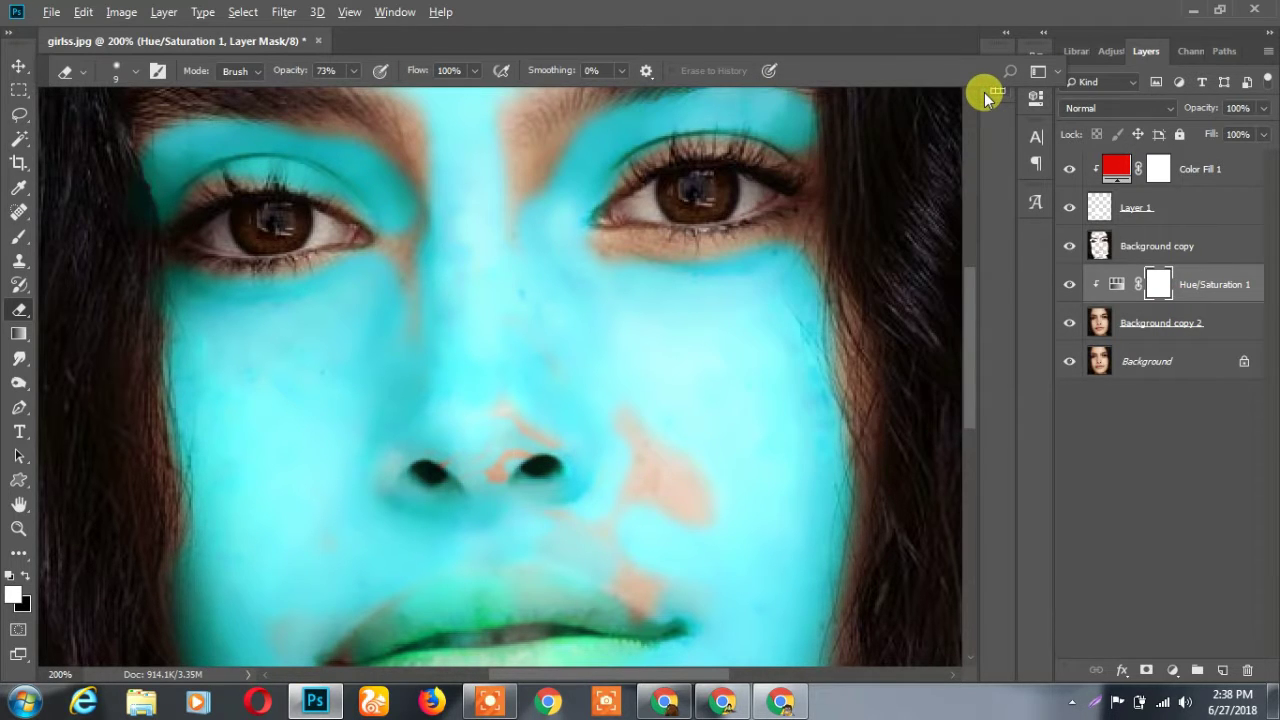
key(ctrl+minus)
key(ctrl+minus)
key(ctrl+plus)
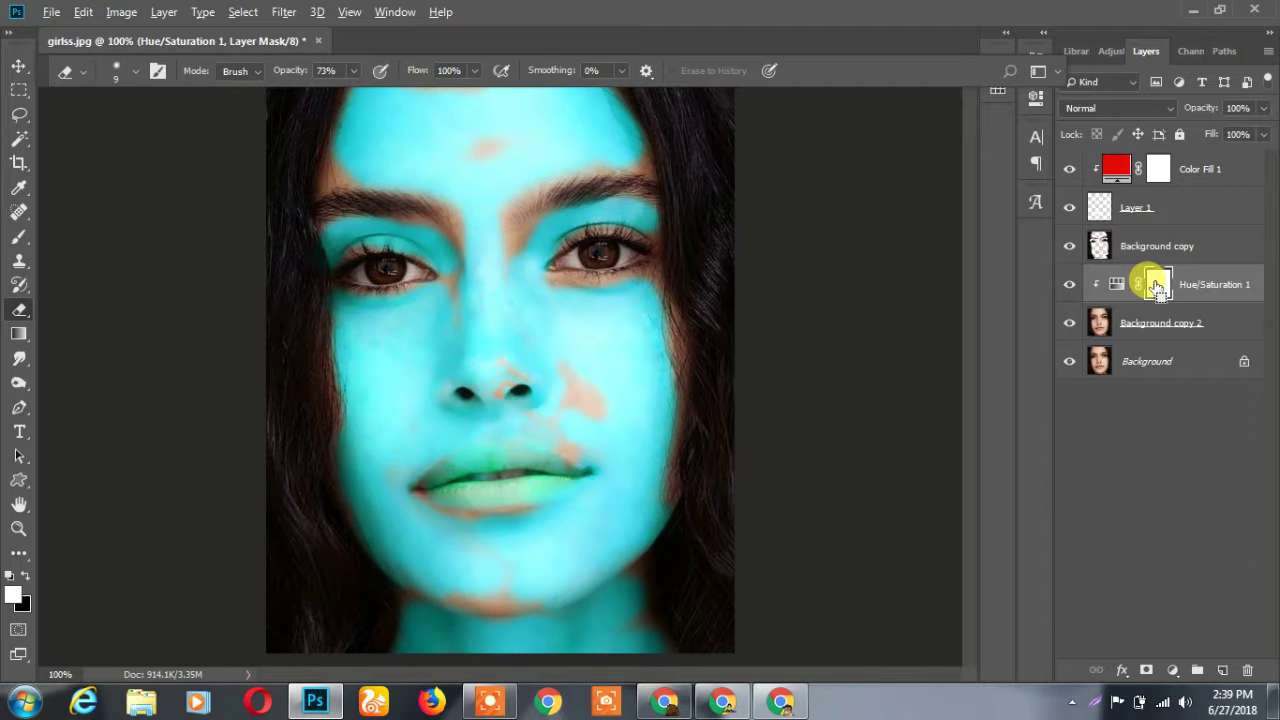
Clip Hue/Saturation 1 to a new duplicate, Background copy 3, with Background copy 2 moved above it.
key(ctrl+alt+g)
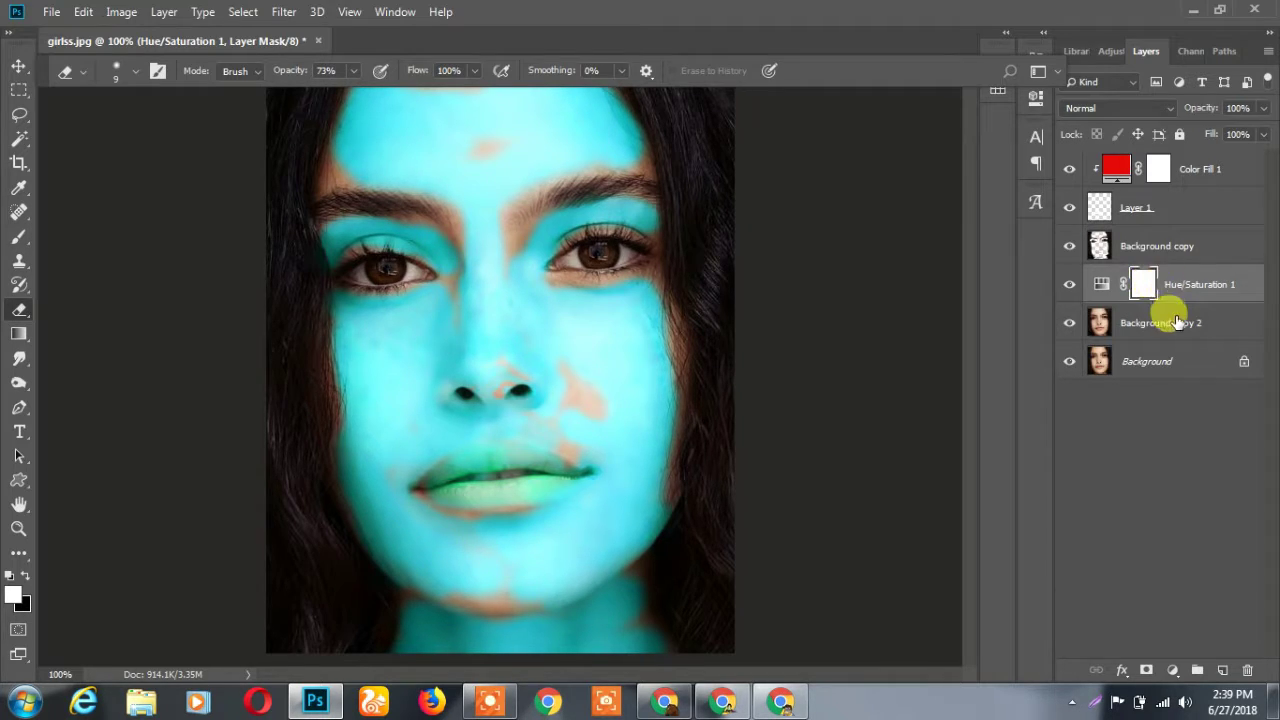
click(1176, 322)
key(ctrl+j)
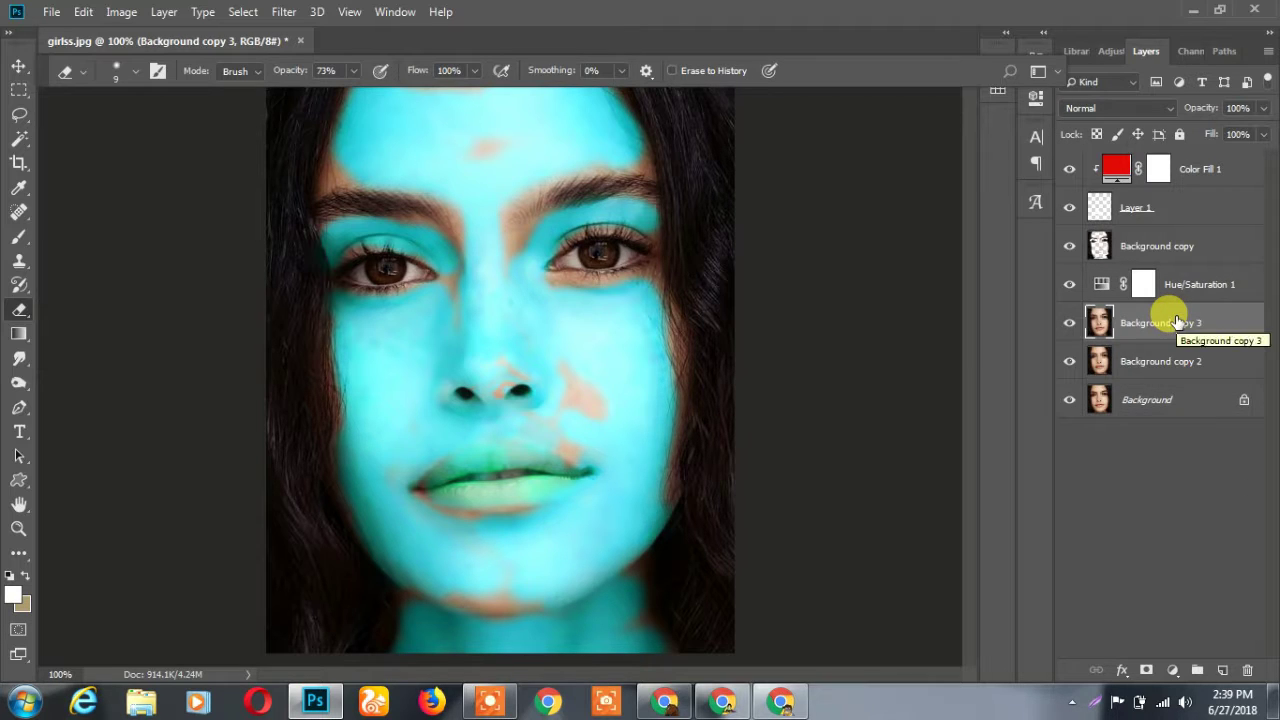
alt+click(1178, 295)
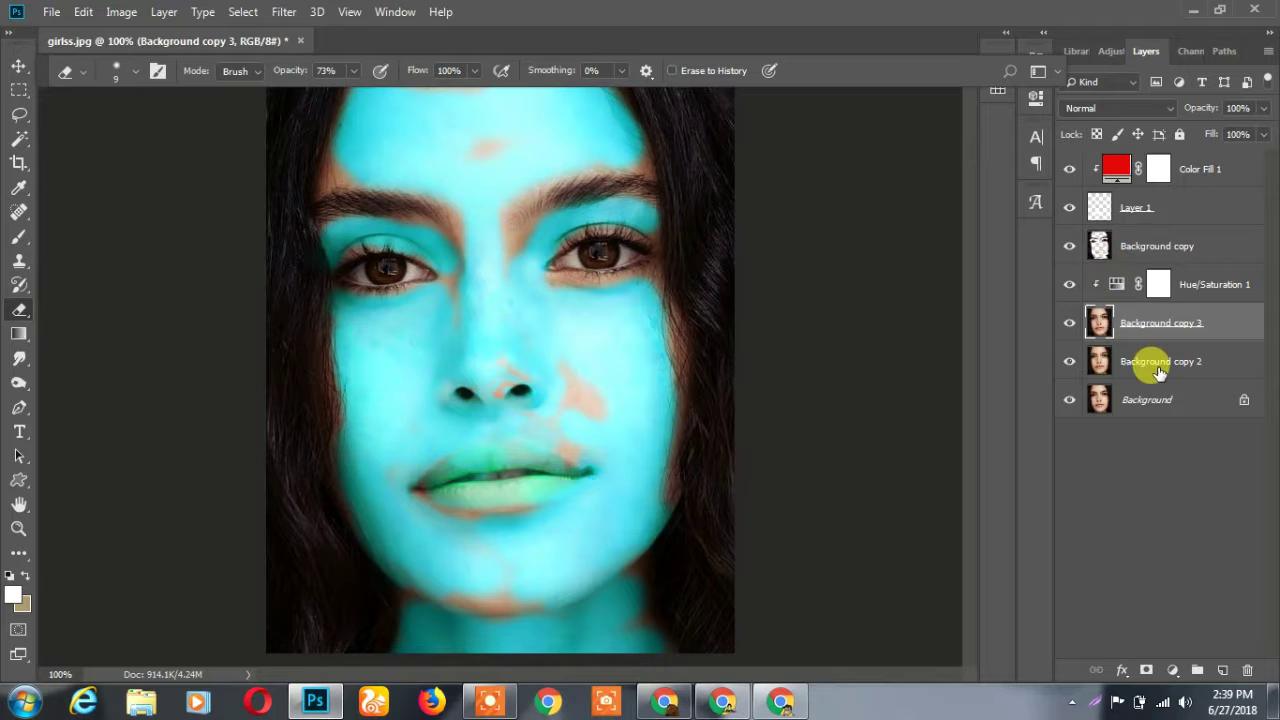
drag(1176, 370, 1176, 274)
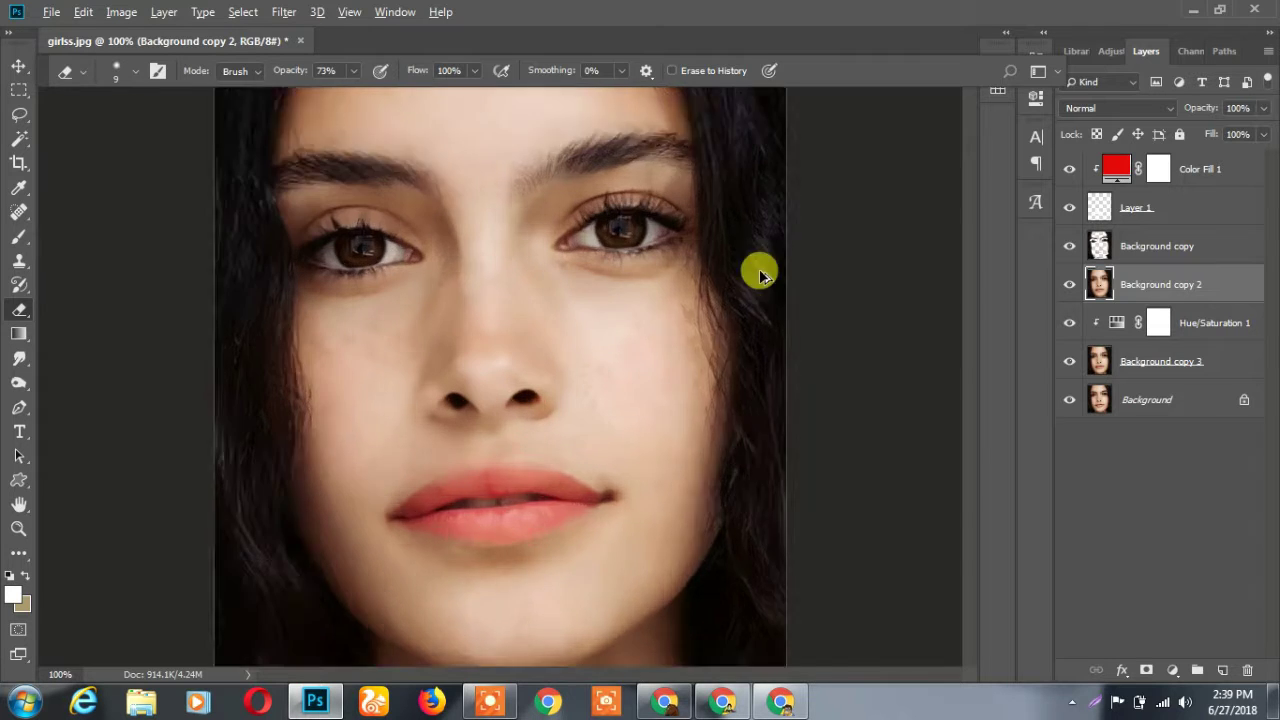
key(ctrl+plus)
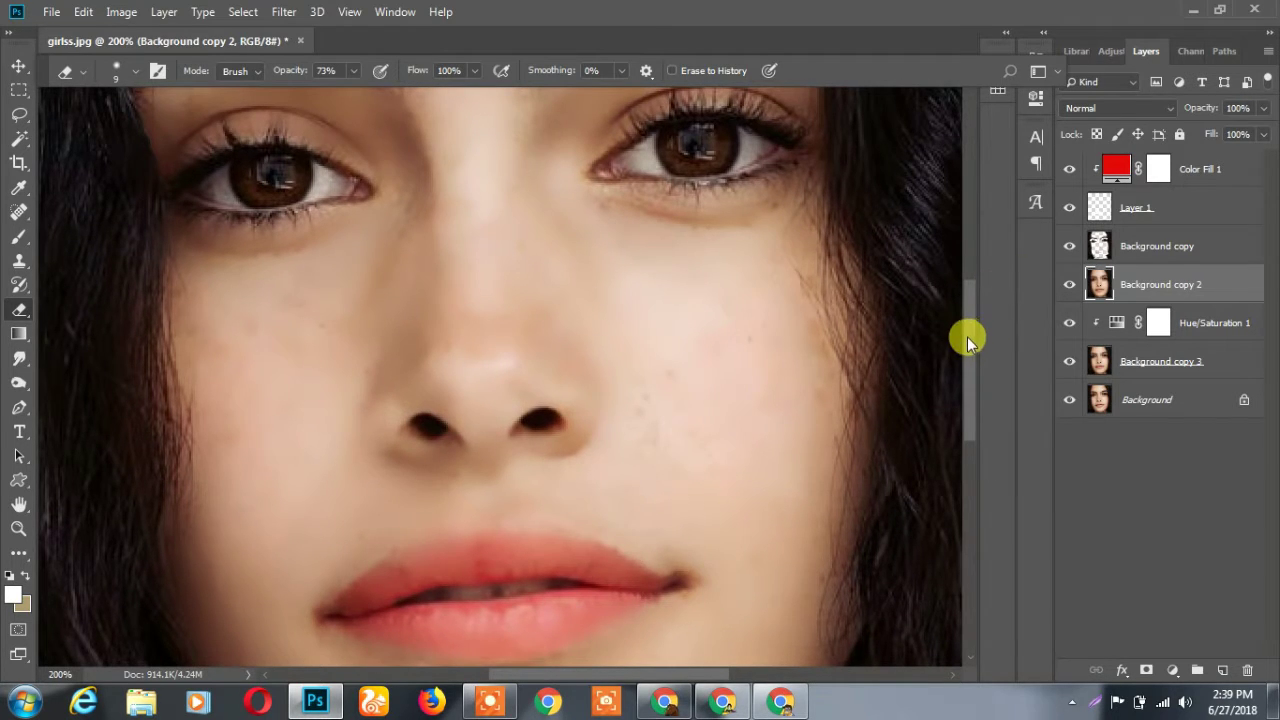
Erase over the eyelid and right iris on Background copy and Background copy 2 to reveal teal.
drag(967, 337, 977, 274)
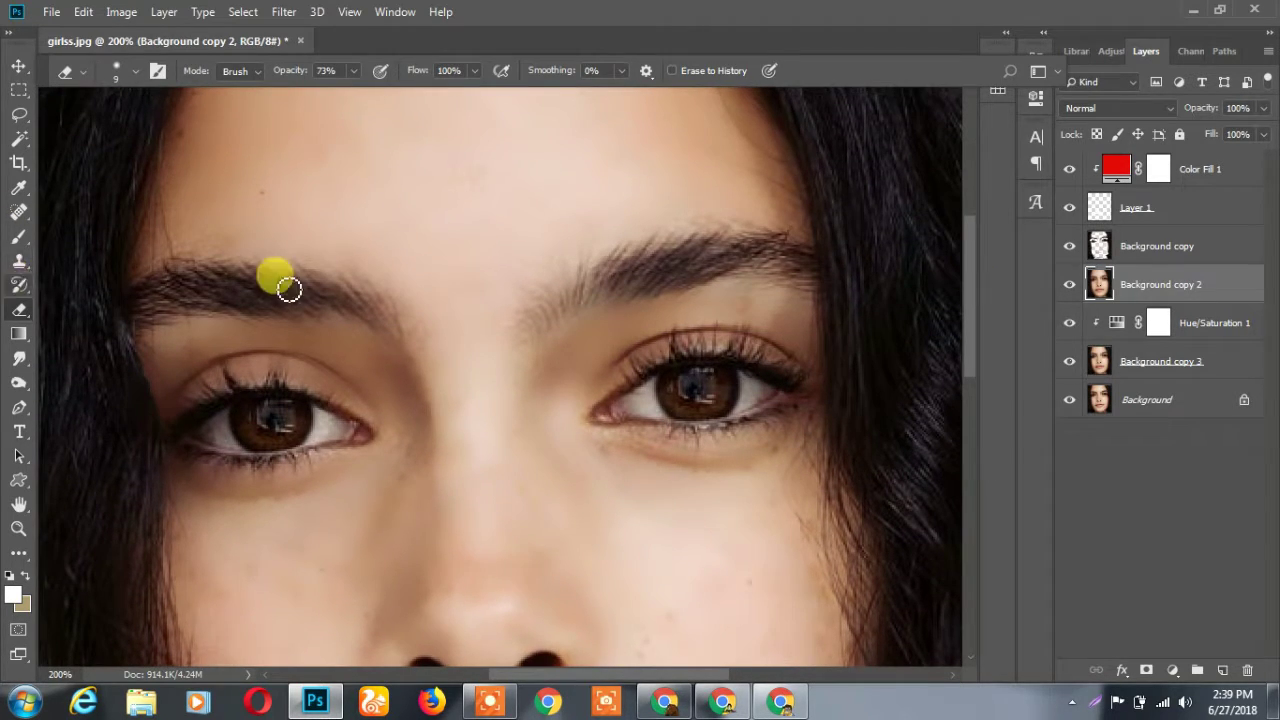
click(134, 70)
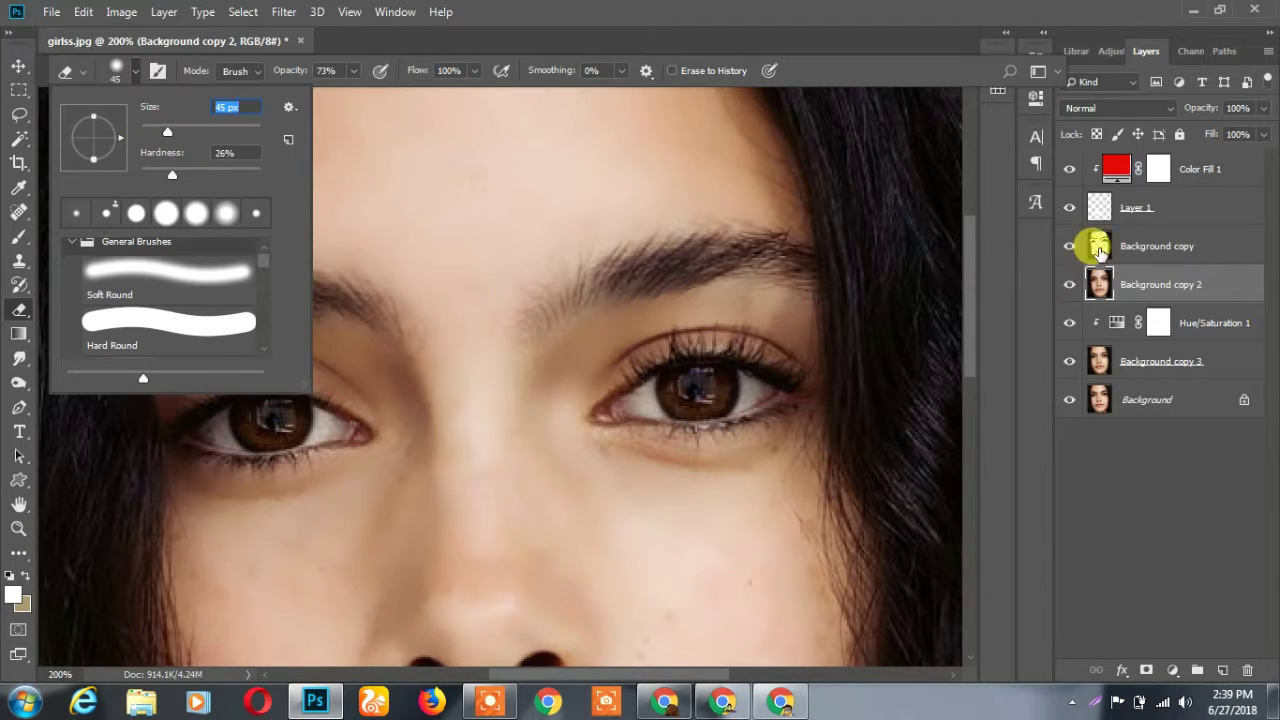
click(1097, 248)
drag(786, 320, 680, 364)
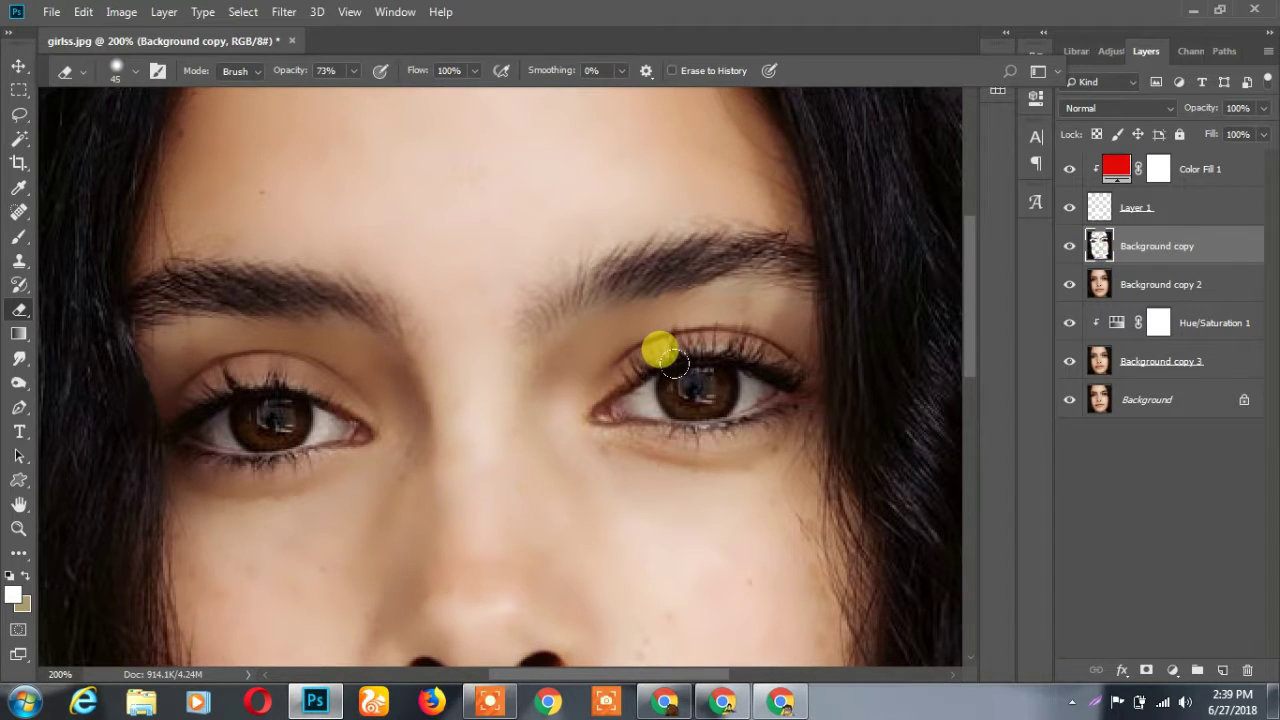
click(1097, 285)
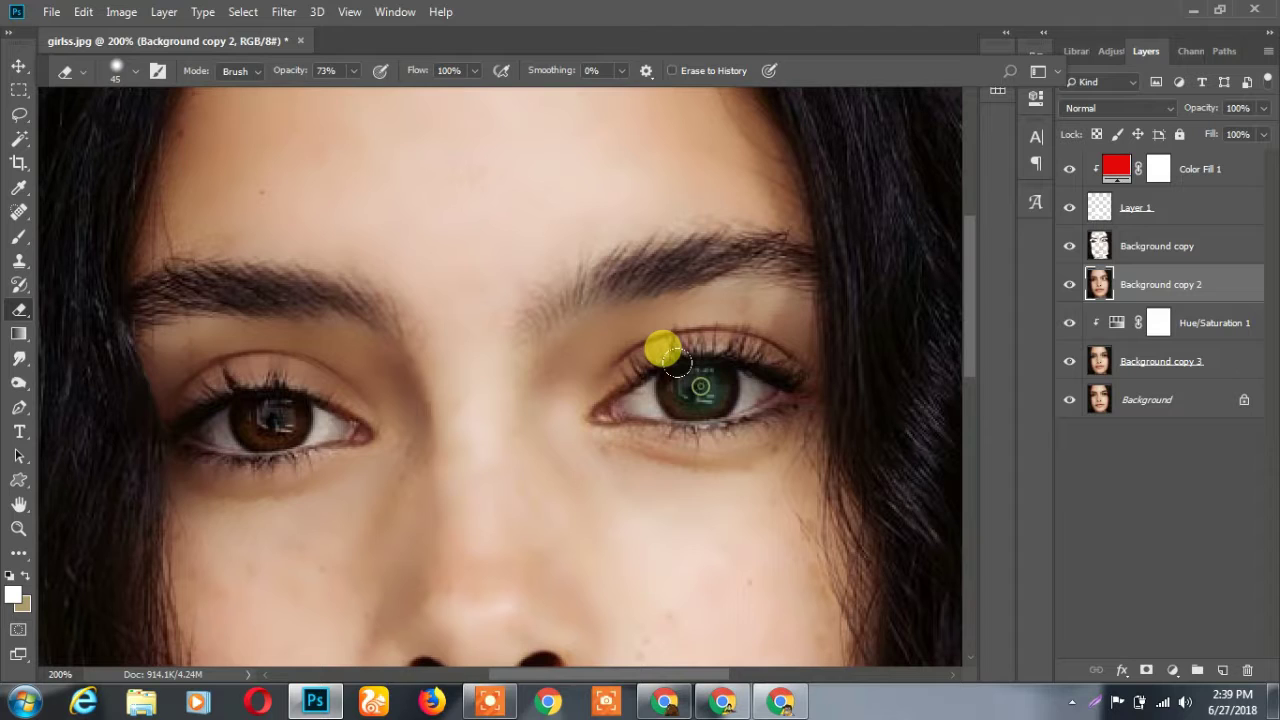
mouse_move(677, 362)
mouse_down()
mouse_move(655, 418)
mouse_move(677, 362)
mouse_move(677, 420)
mouse_move(690, 367)
mouse_move(680, 385)
mouse_move(684, 358)
mouse_move(663, 366)
mouse_up()
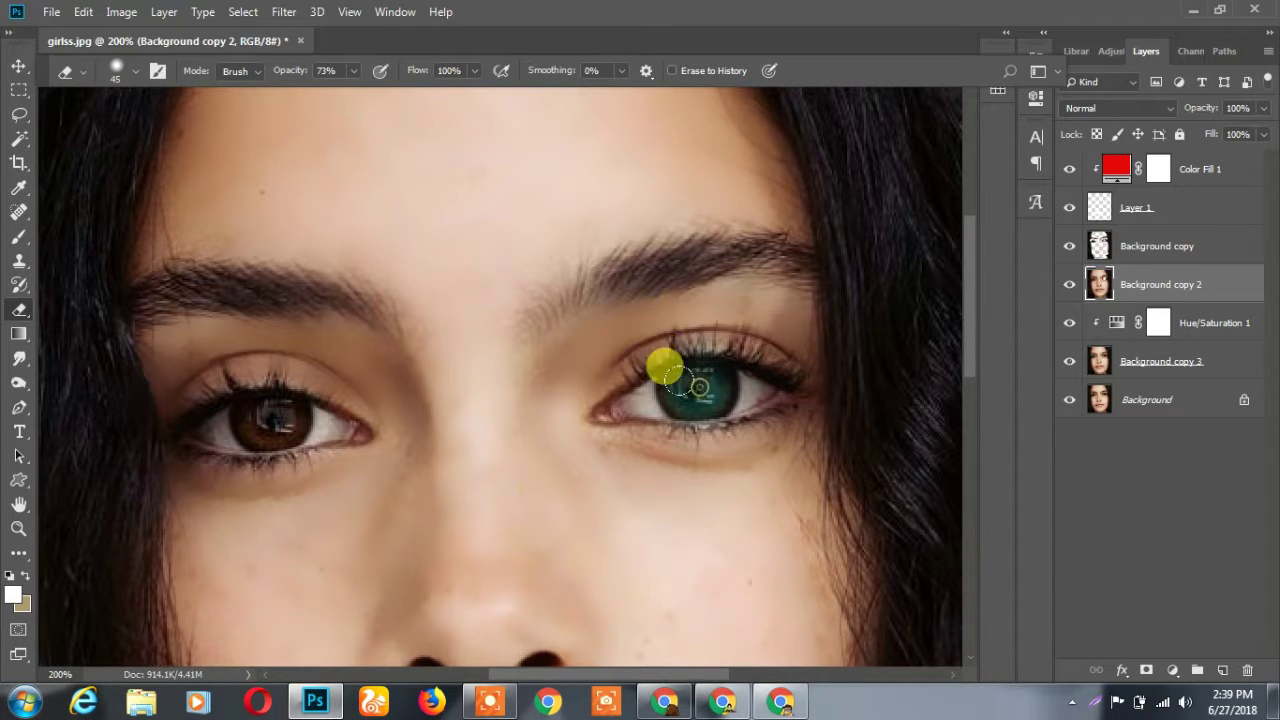
click(1099, 256)
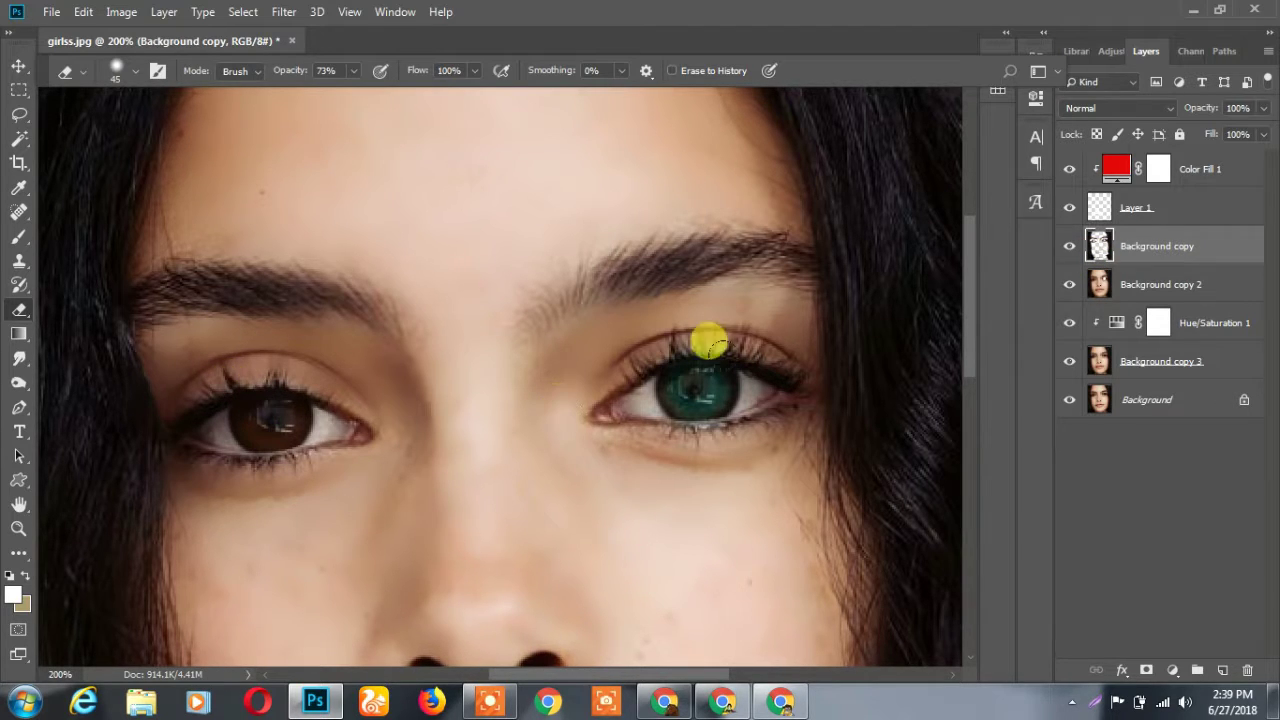
click(1088, 285)
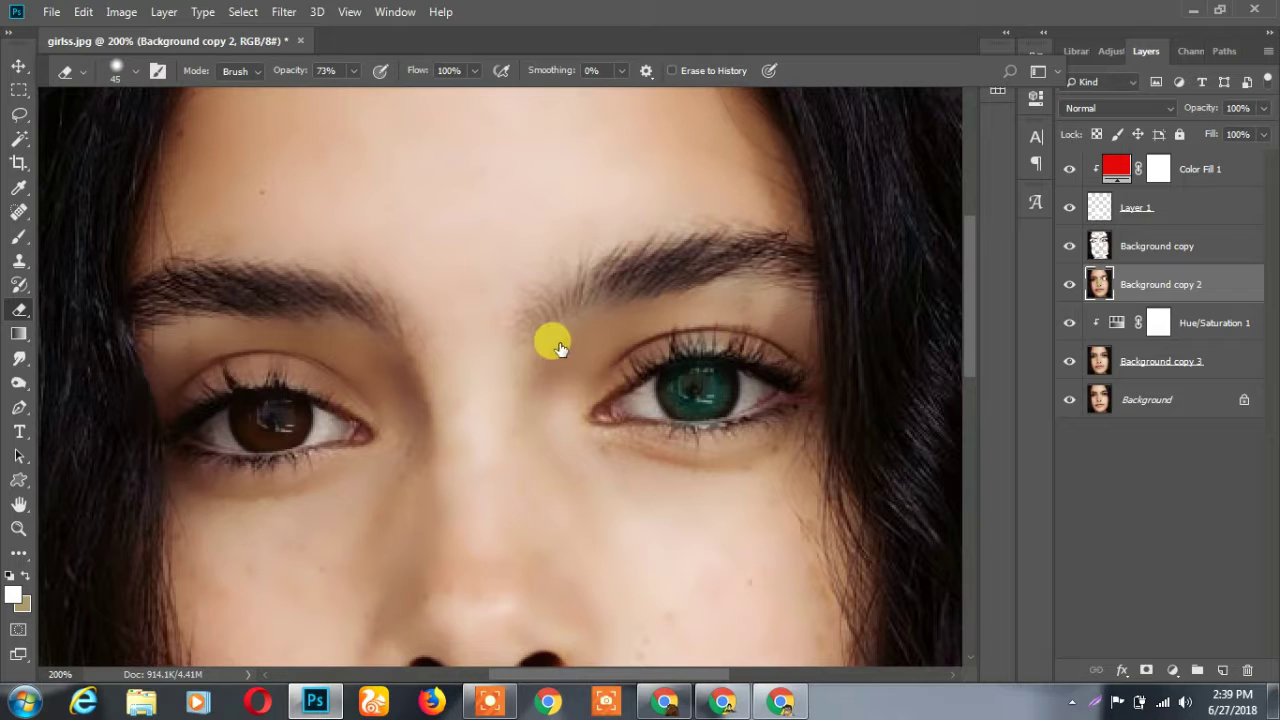
key(Escape)
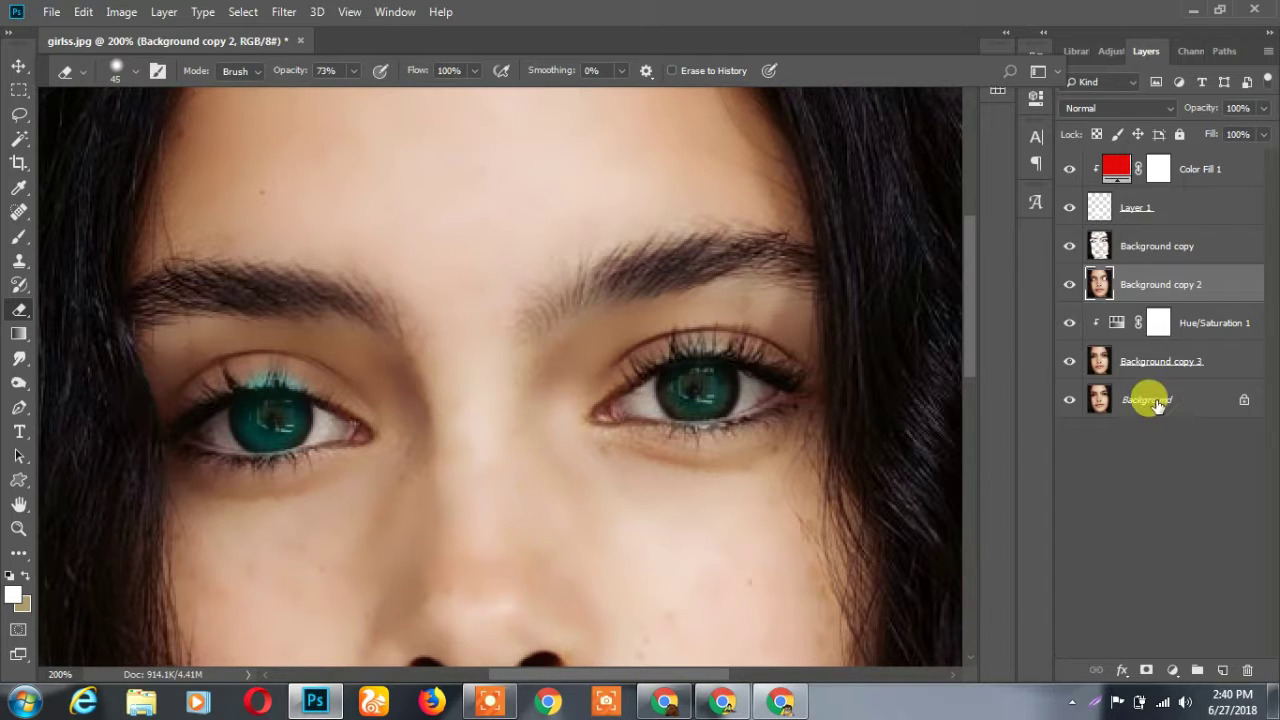
Undo the lash spill and erase the left iris with a 29 px eraser.
key(ctrl+z)
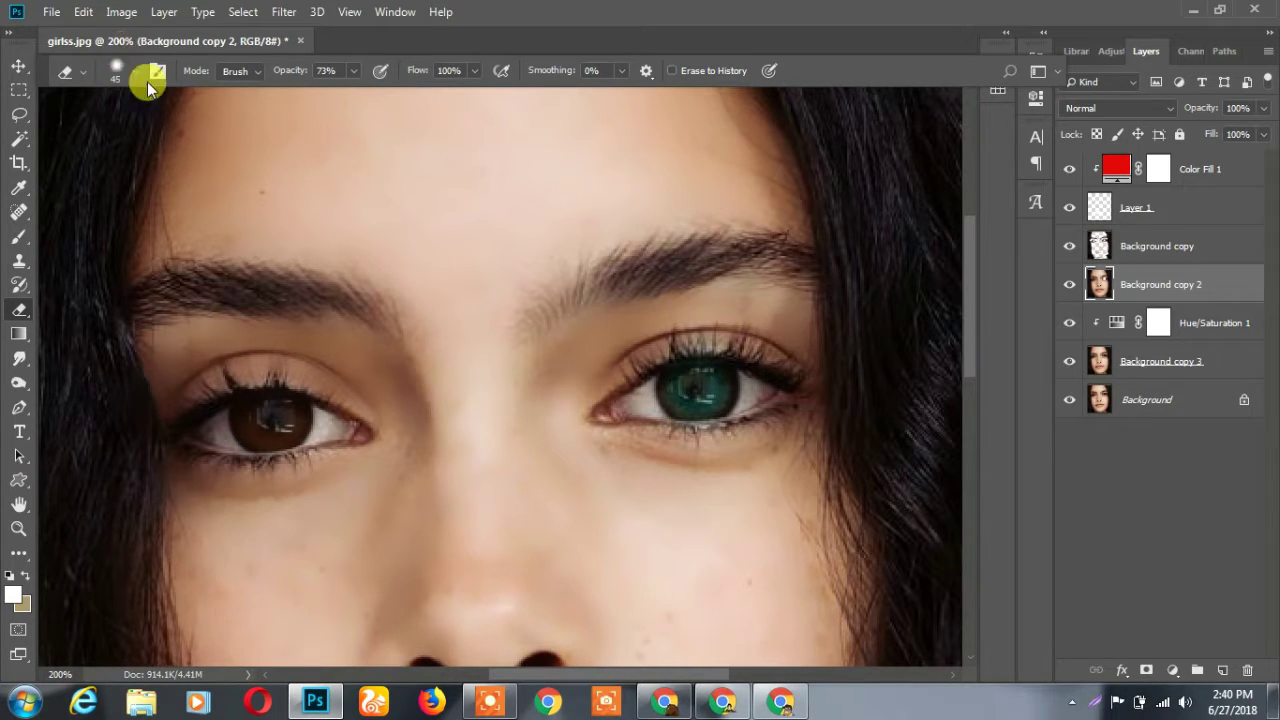
click(137, 71)
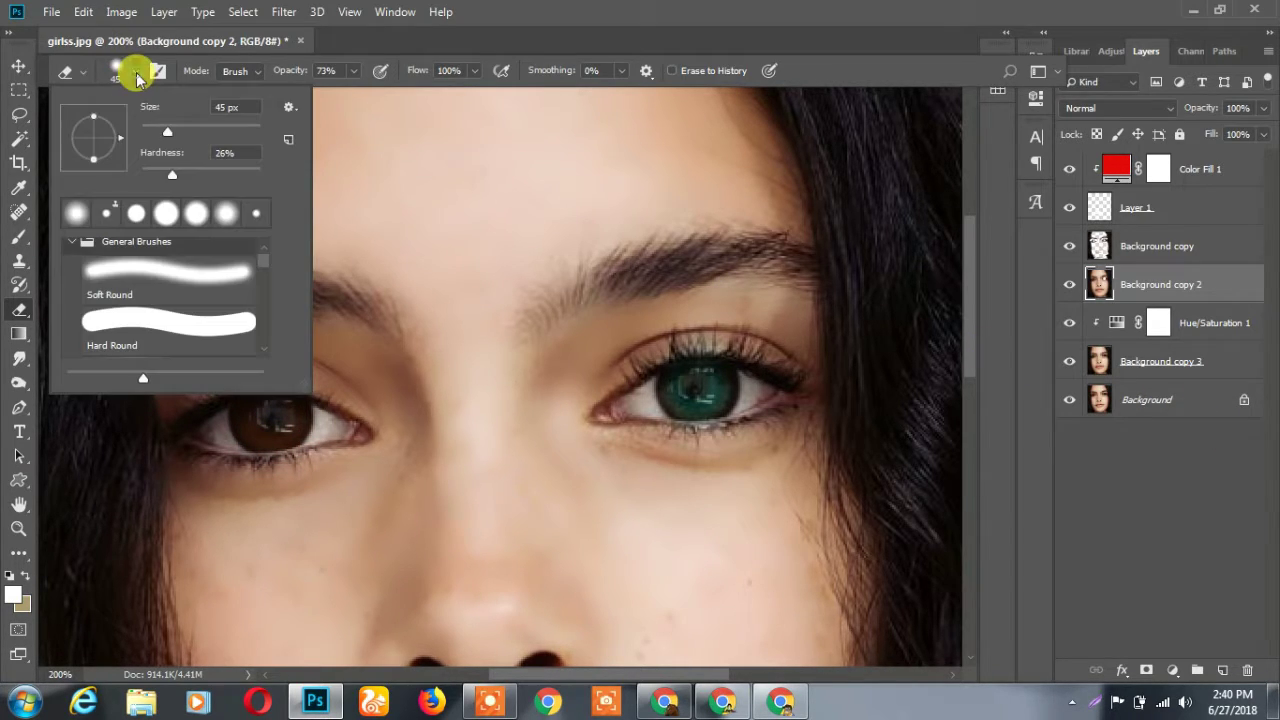
click(262, 405)
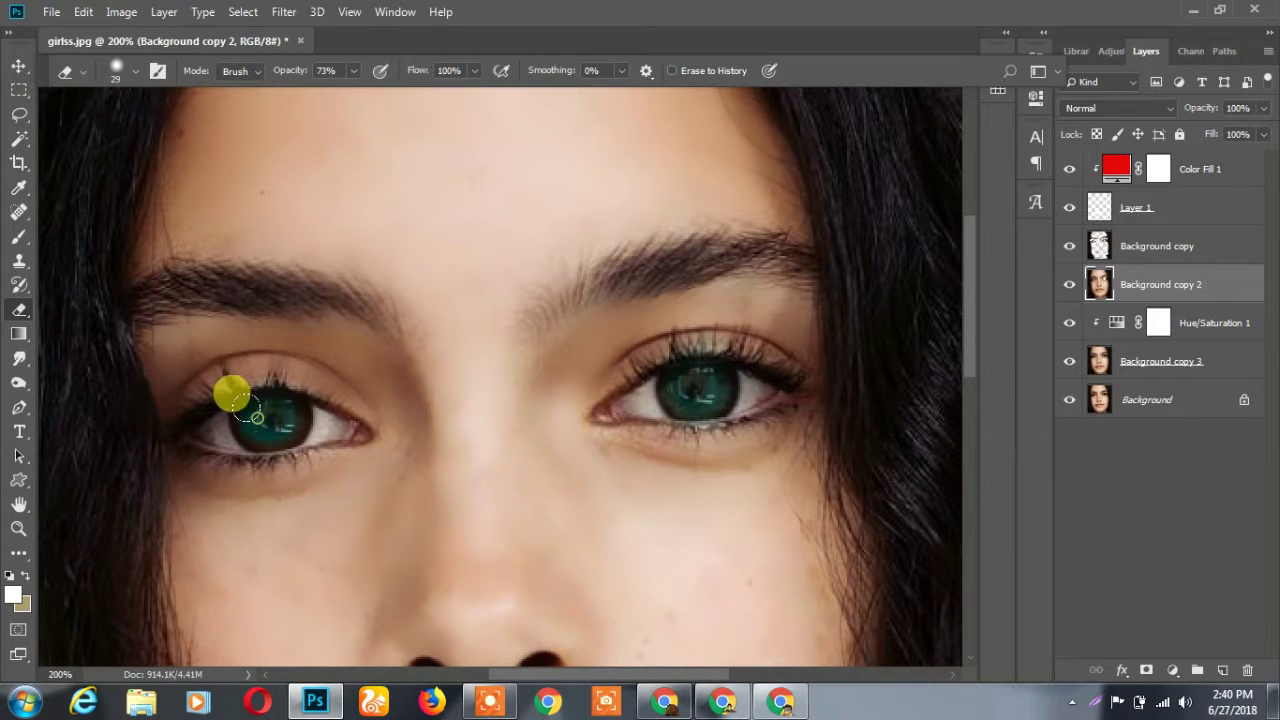
mouse_move(250, 414)
mouse_down()
mouse_move(266, 423)
mouse_move(272, 413)
mouse_move(244, 408)
mouse_move(277, 408)
mouse_move(243, 412)
mouse_move(272, 408)
mouse_move(243, 412)
mouse_move(265, 420)
mouse_up()
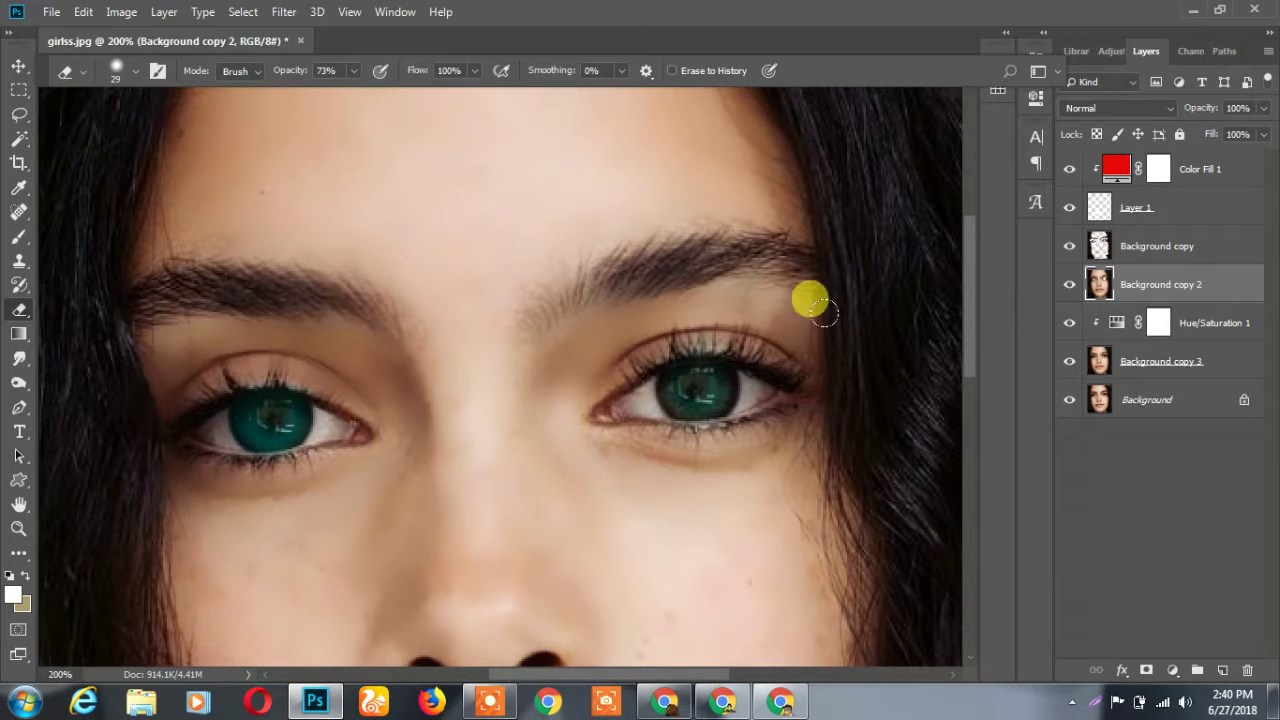
Even out the teal on the upper right iris through Background copy 2 and Background copy.
mouse_move(667, 378)
mouse_down()
mouse_move(706, 377)
mouse_move(679, 382)
mouse_move(693, 377)
mouse_up()
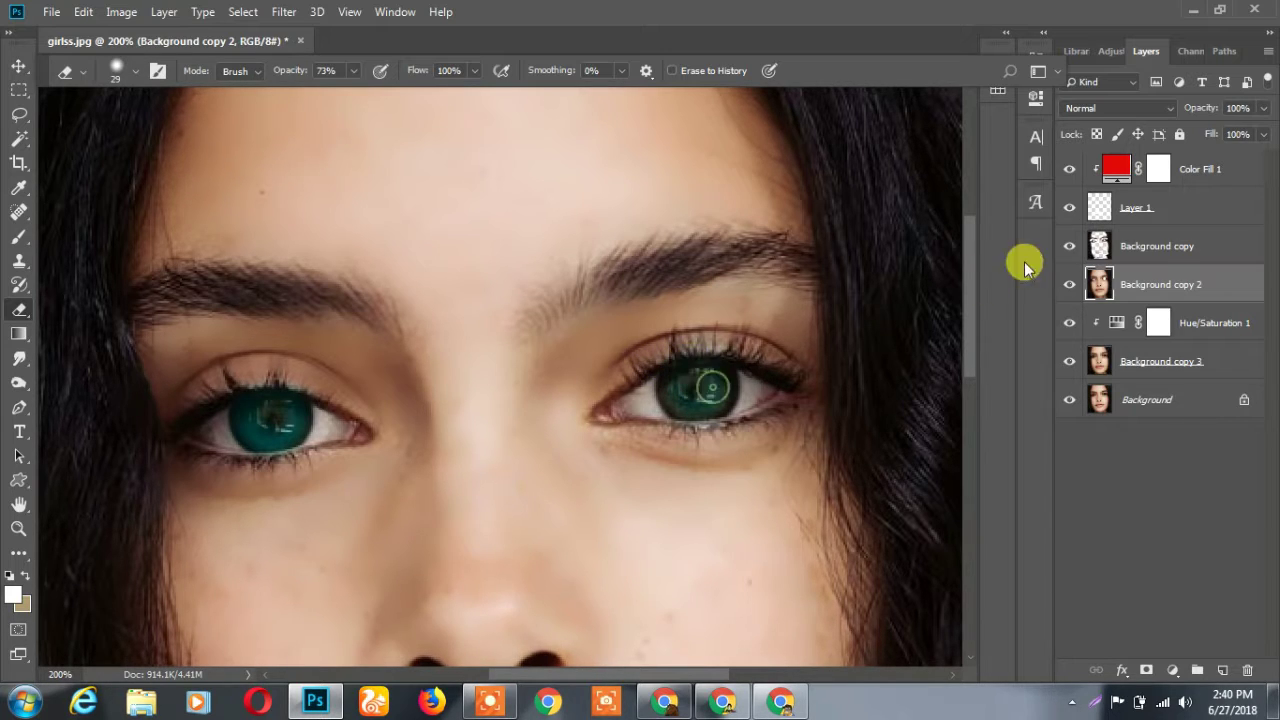
click(1100, 245)
drag(683, 368, 706, 377)
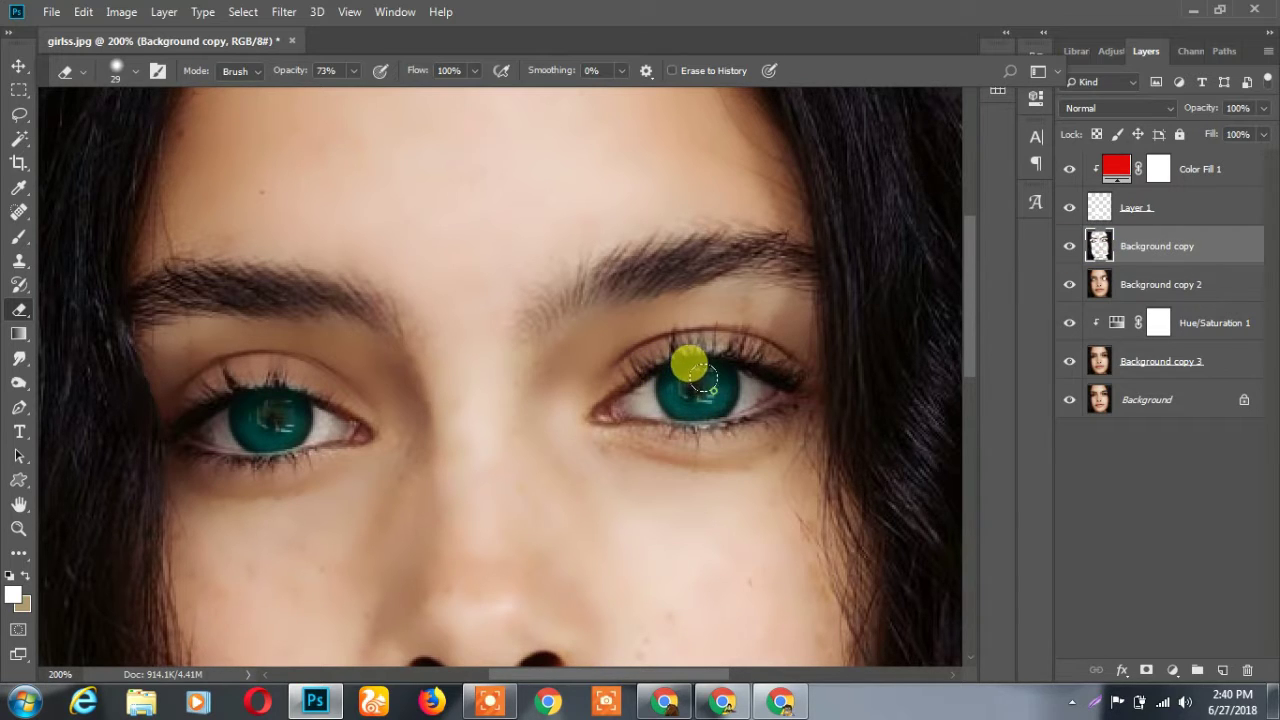
drag(704, 377, 677, 371)
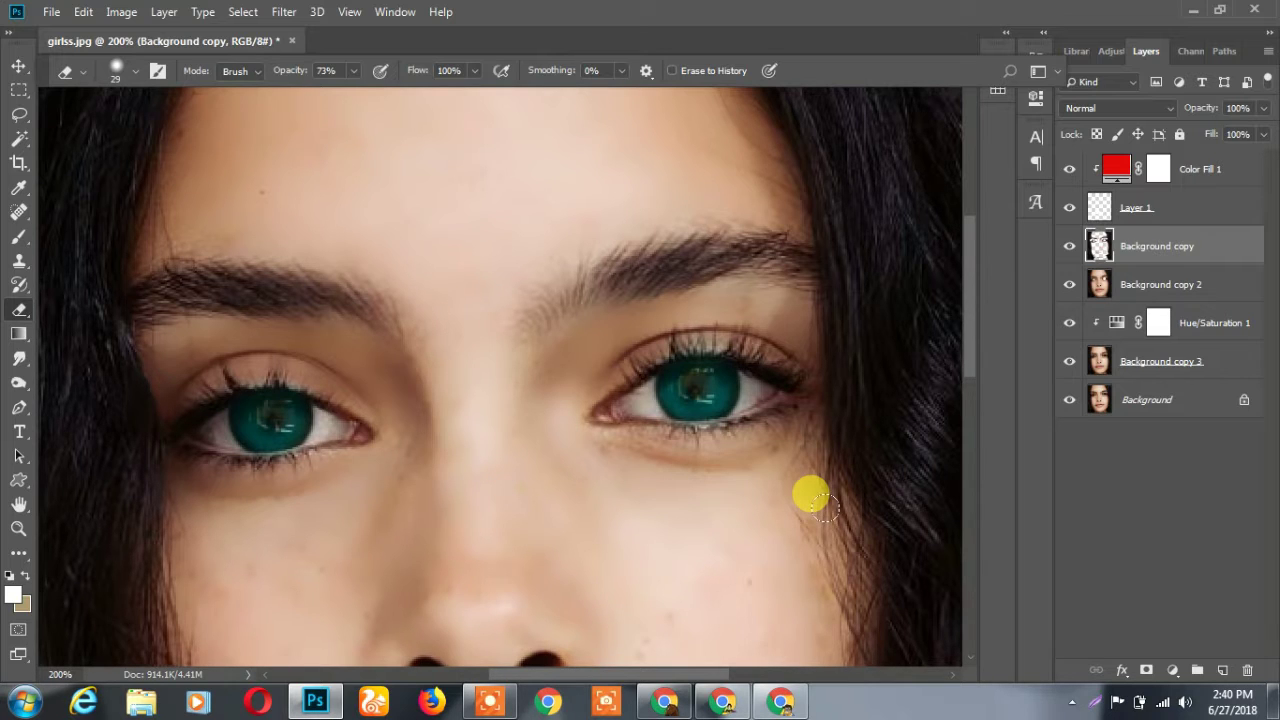
key(ctrl+0)
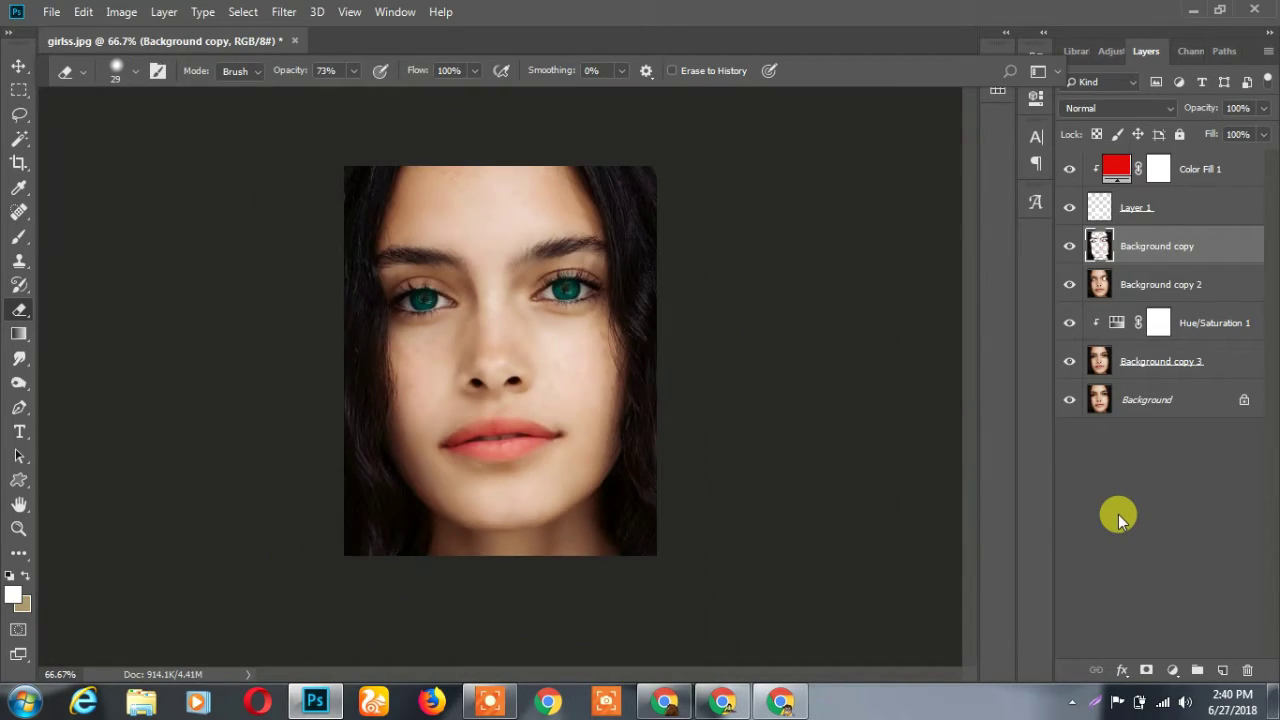
key(ctrl+minus)
key(ctrl+plus)
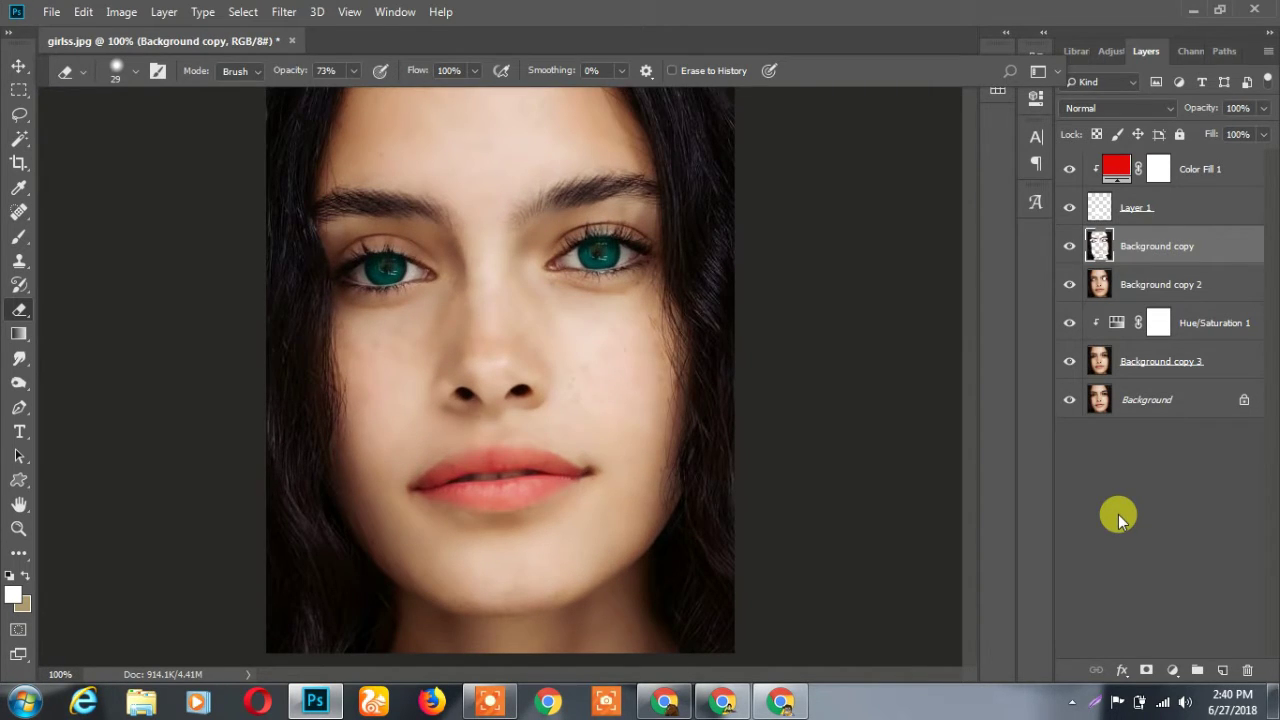
key(ctrl+minus)
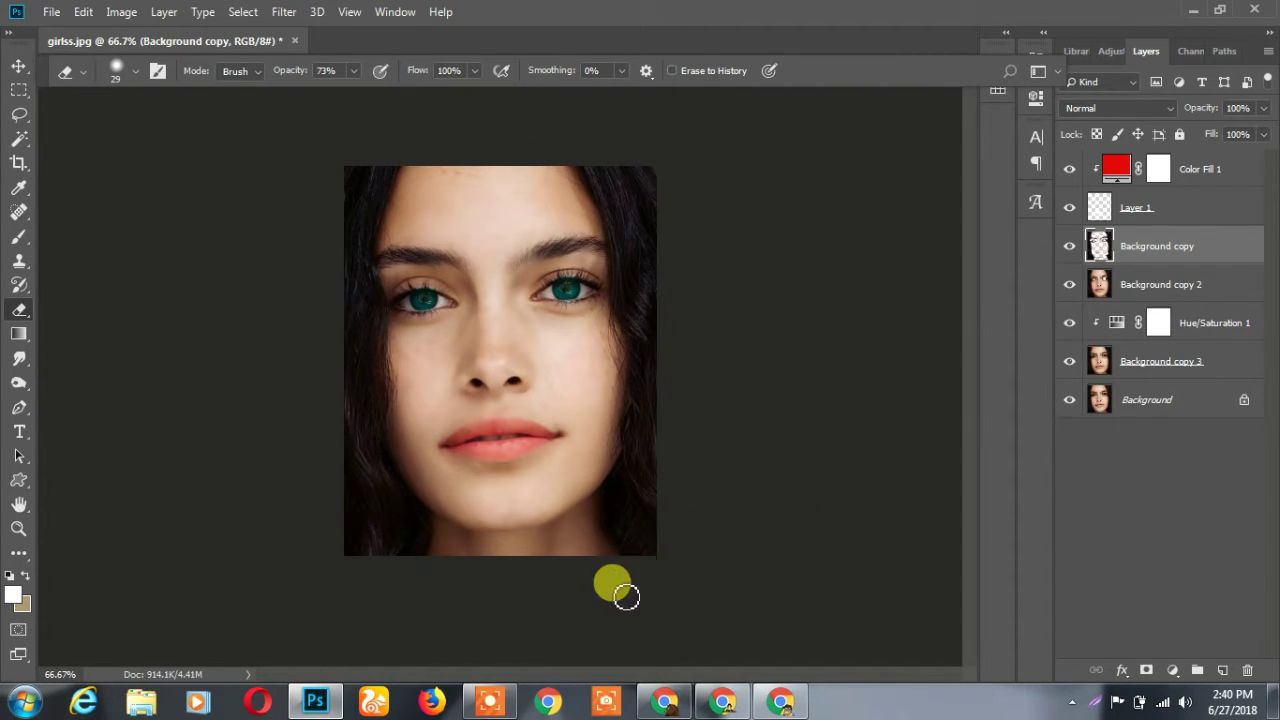
click(490, 700)
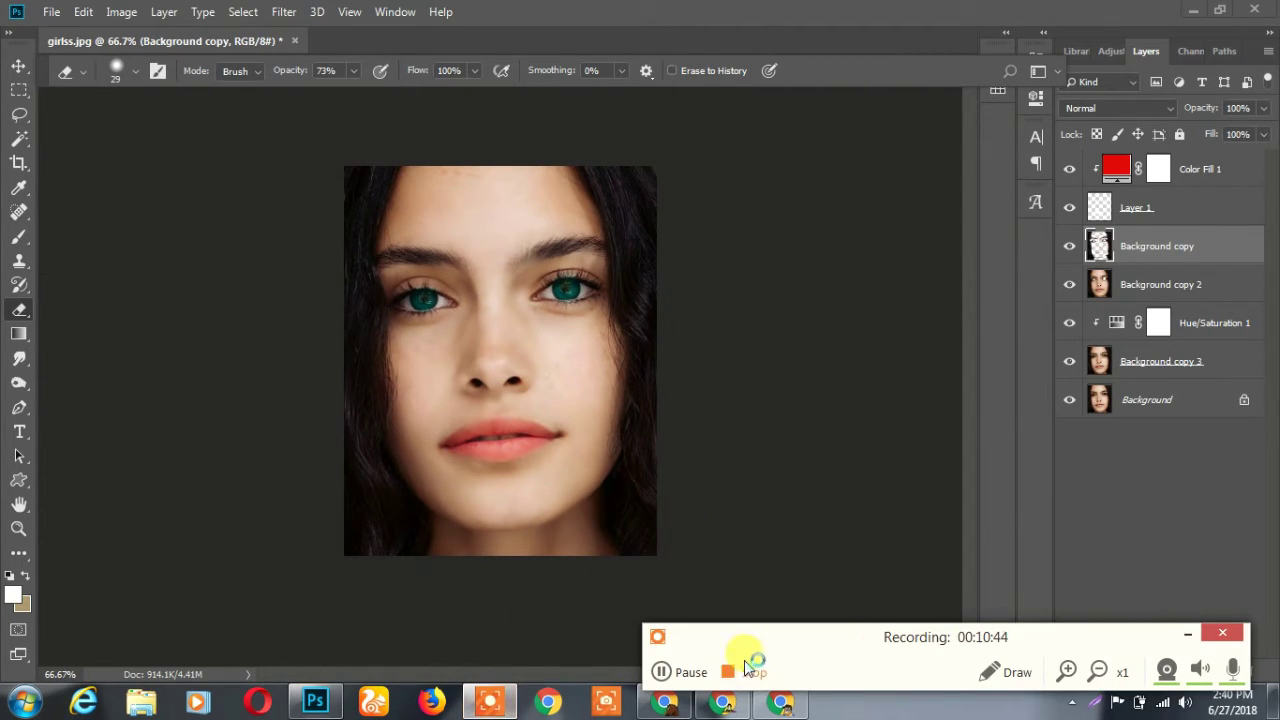